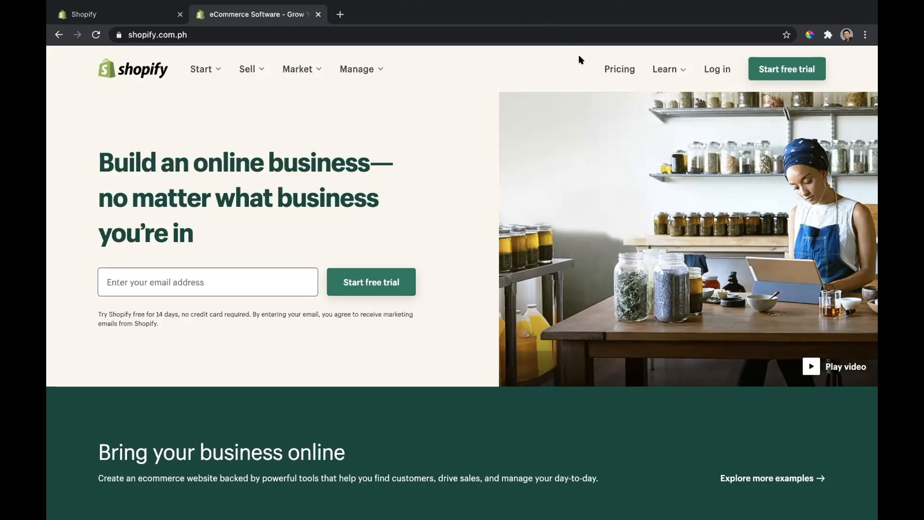
Step: Open the Shopify pricing page and compare monthly prices, features and transaction fees of the Basic Shopify, Shopify and Advanced Shopify plans
click(604, 75)
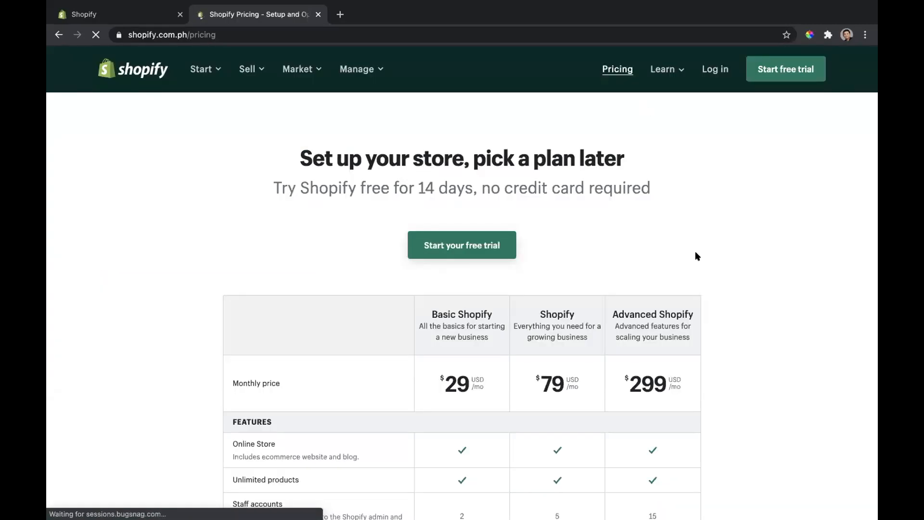
scroll(696, 256, down, 3)
scroll(696, 255, down, 1)
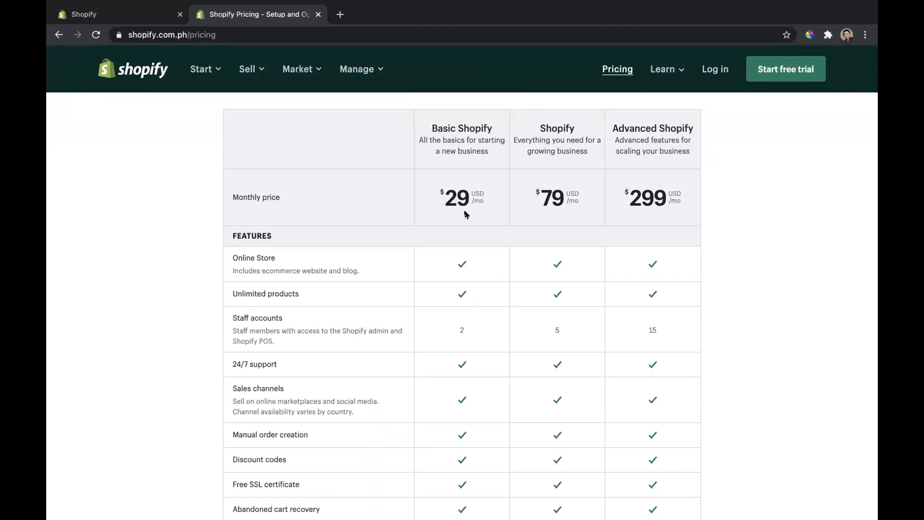
scroll(466, 214, down, 3)
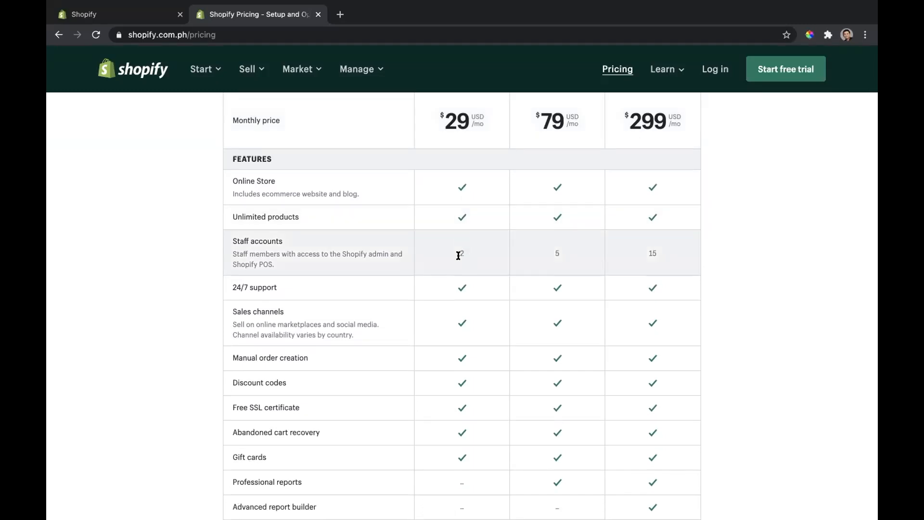
scroll(458, 255, down, 2)
scroll(459, 257, down, 2)
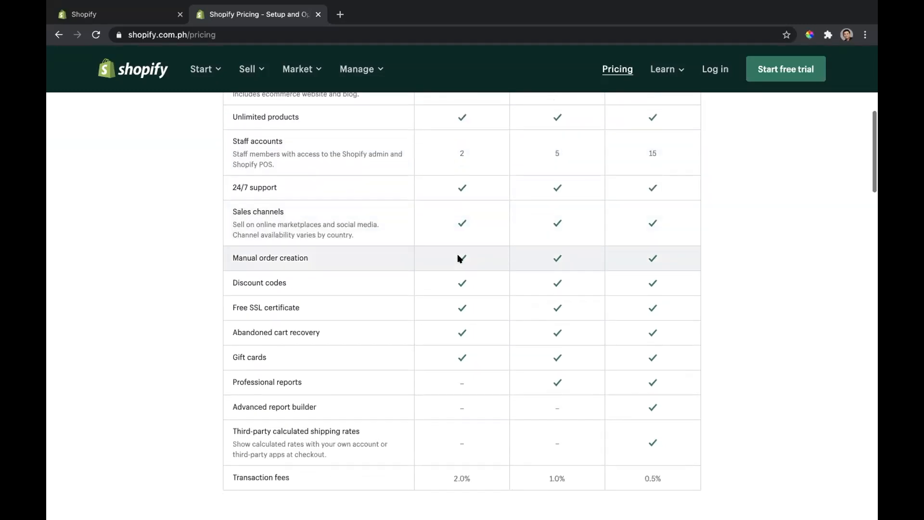
scroll(458, 258, down, 2)
scroll(458, 259, up, 3)
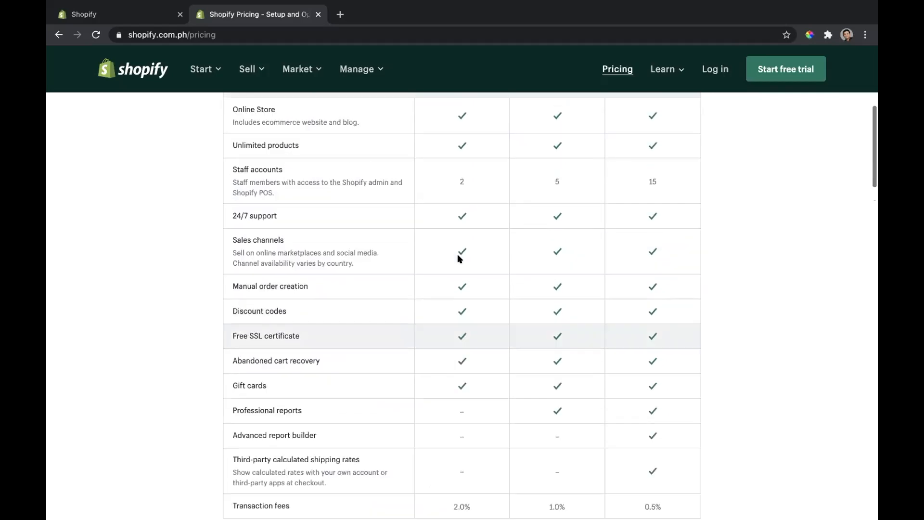
scroll(458, 259, up, 5)
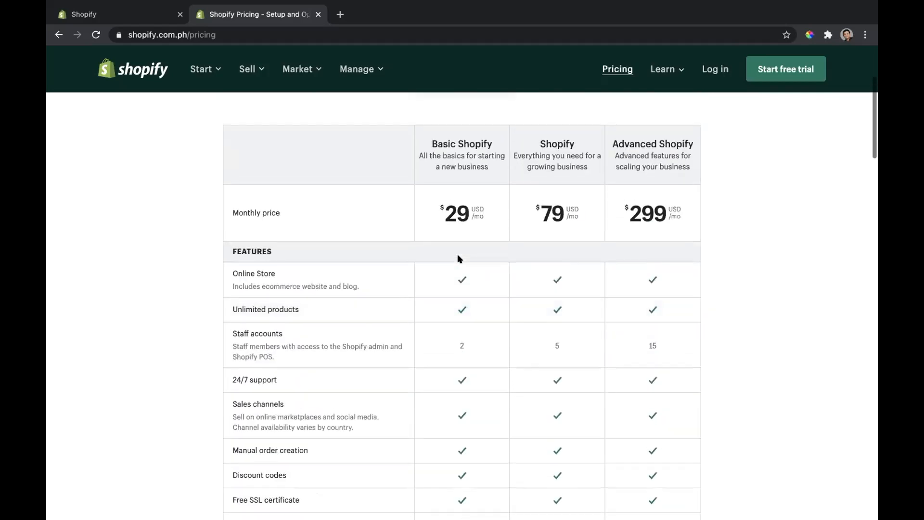
scroll(458, 258, down, 4)
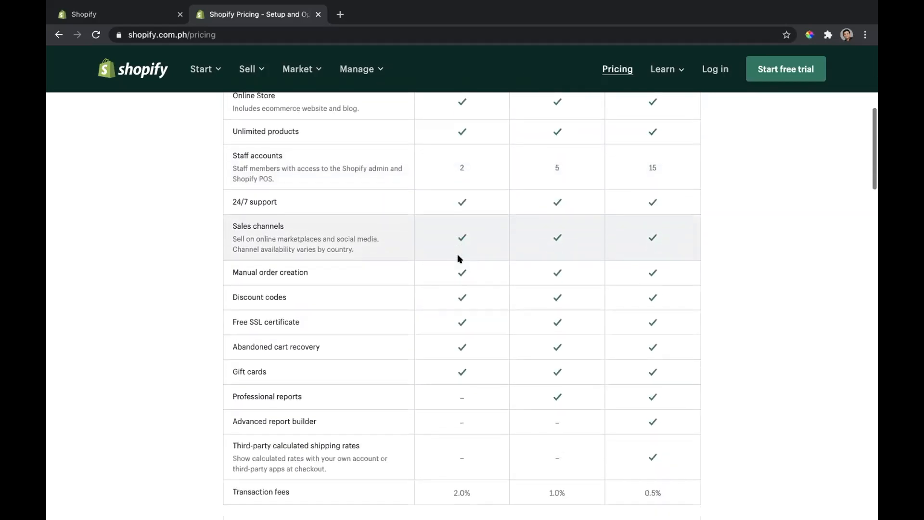
scroll(458, 258, up, 4)
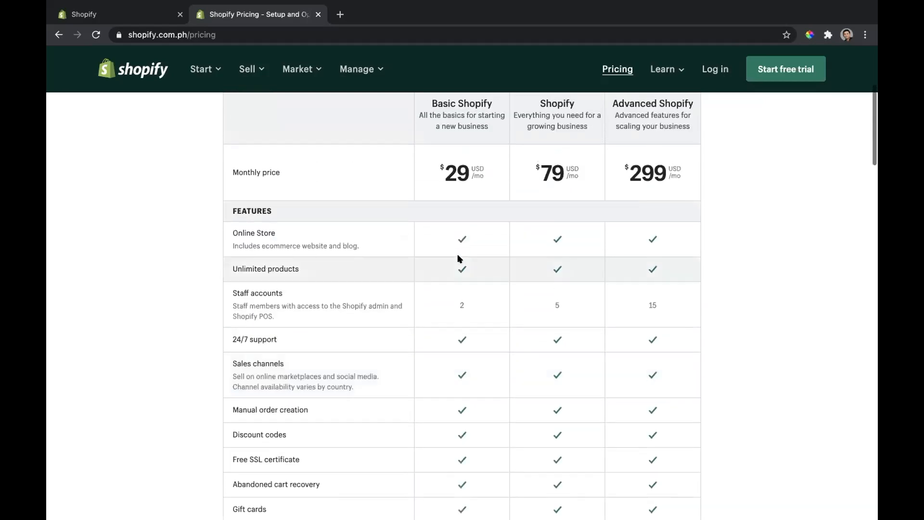
scroll(459, 259, up, 3)
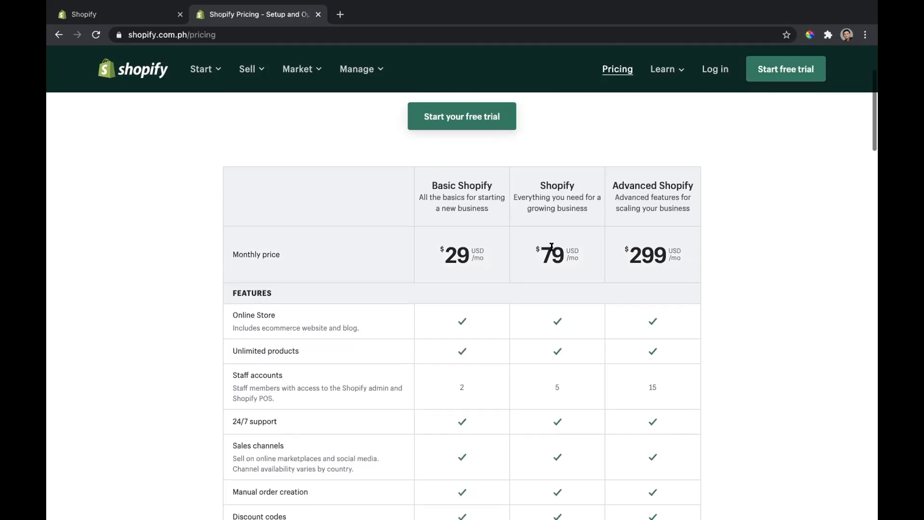
scroll(551, 248, down, 2)
scroll(551, 250, down, 5)
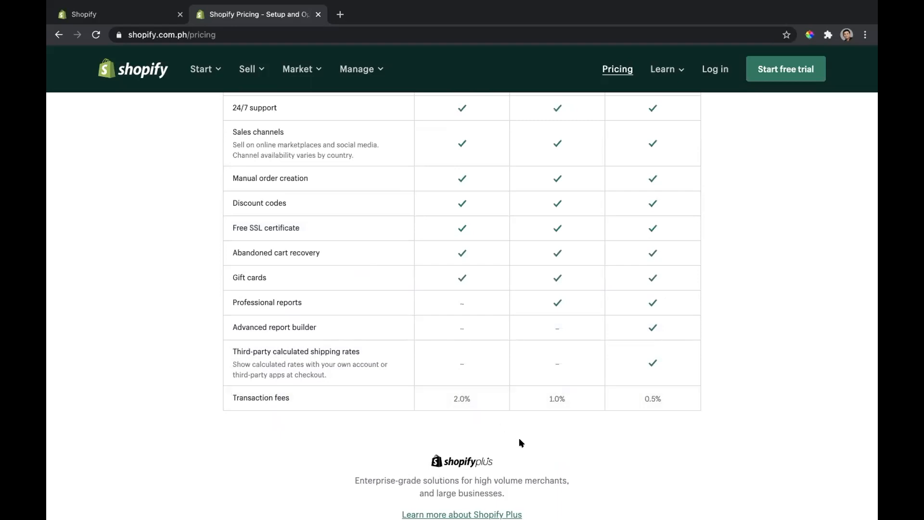
scroll(512, 346, up, 2)
scroll(512, 314, up, 3)
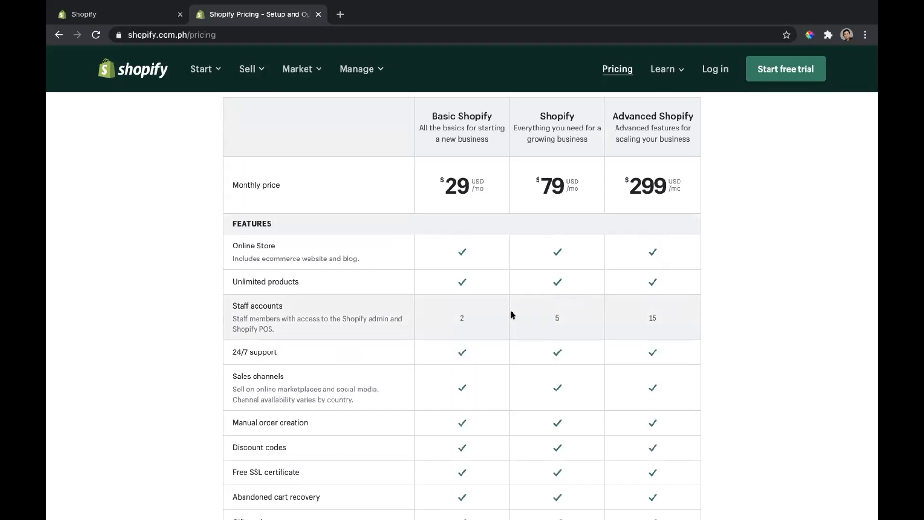
scroll(489, 307, down, 4)
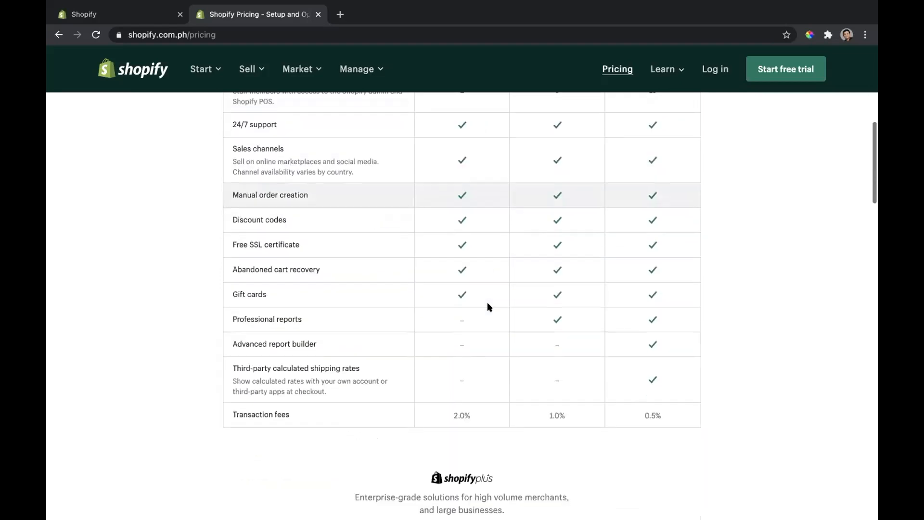
scroll(489, 307, up, 2)
scroll(489, 306, up, 5)
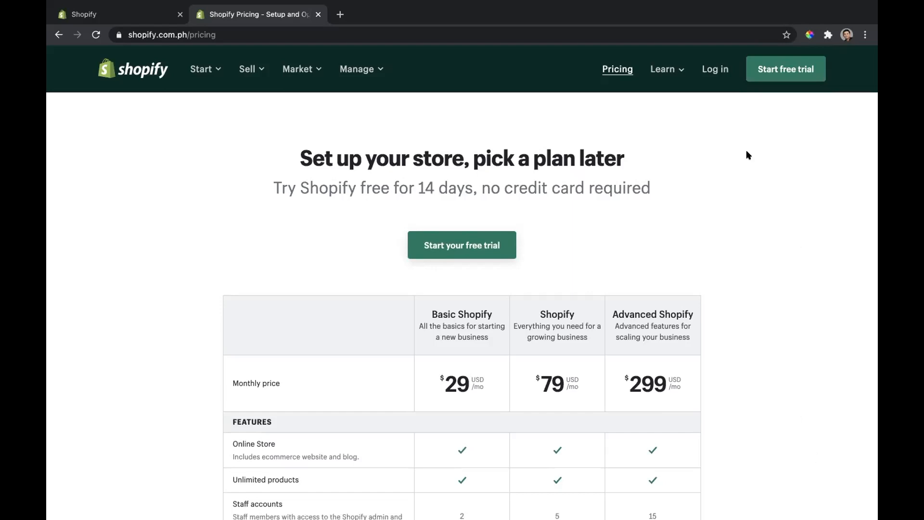
Step: Log in to the EASYENTIALS store admin and open its live online store for viewing
click(714, 68)
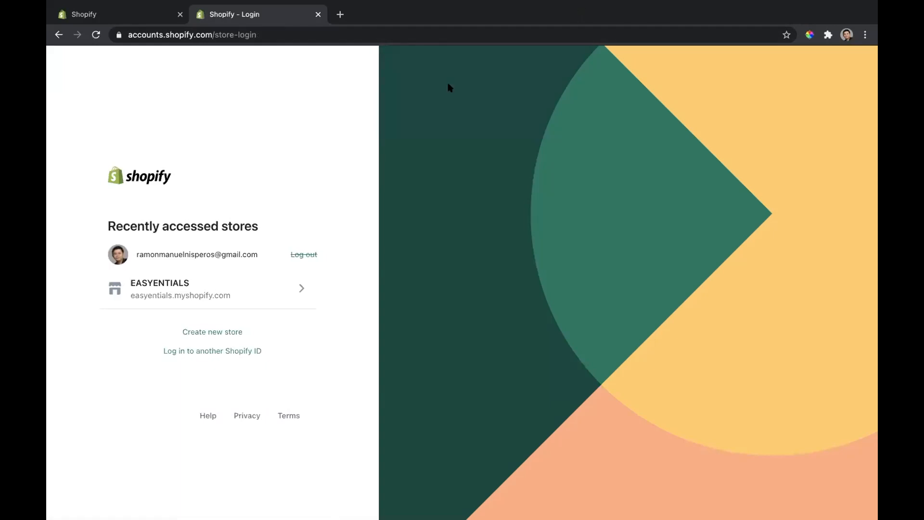
click(231, 290)
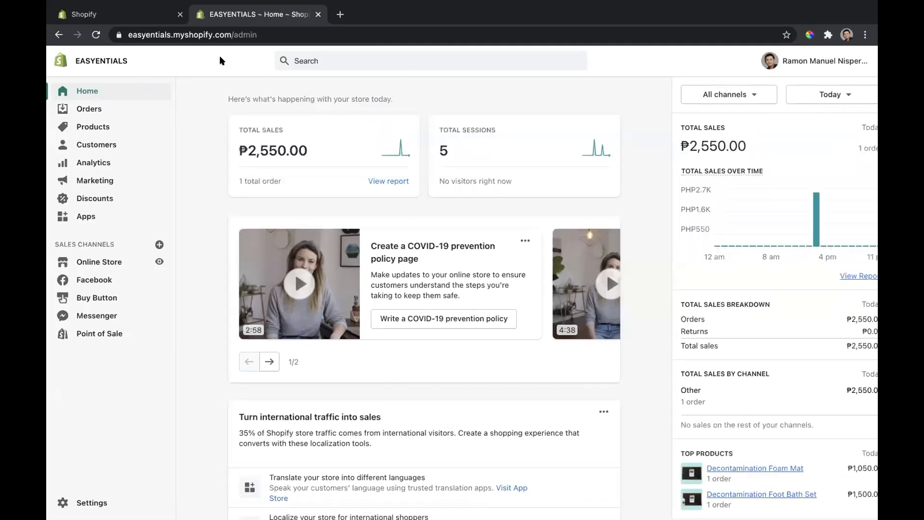
click(139, 17)
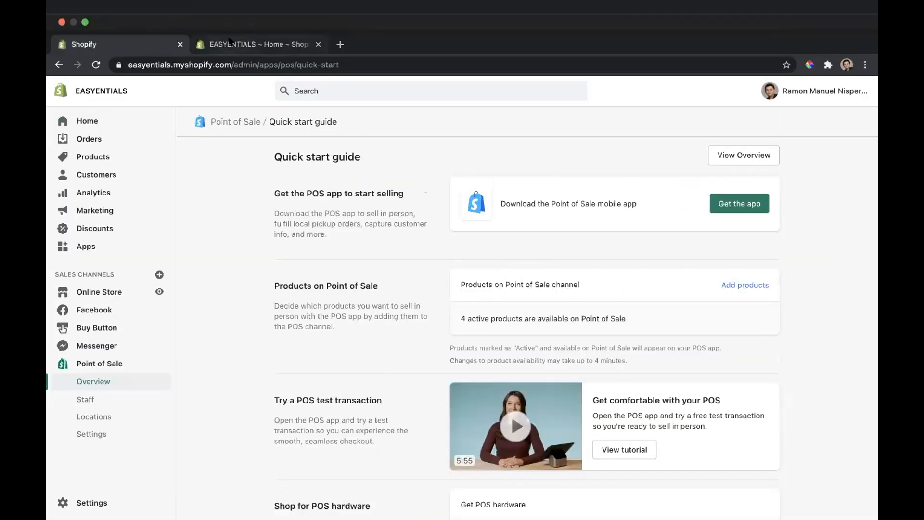
click(229, 41)
click(153, 261)
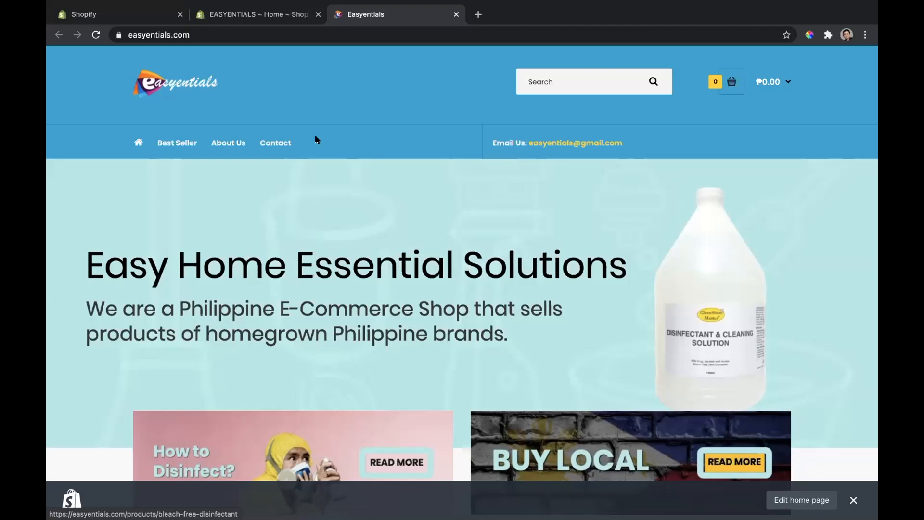
Step: Look over the storefront home page, including its banners and the Latest products section
scroll(415, 307, down, 8)
scroll(415, 307, up, 4)
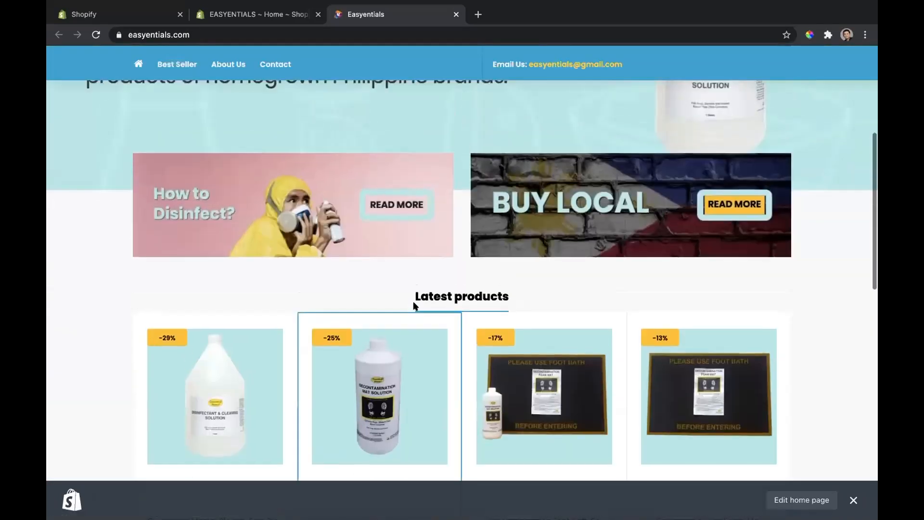
scroll(415, 307, down, 2)
scroll(415, 307, down, 1)
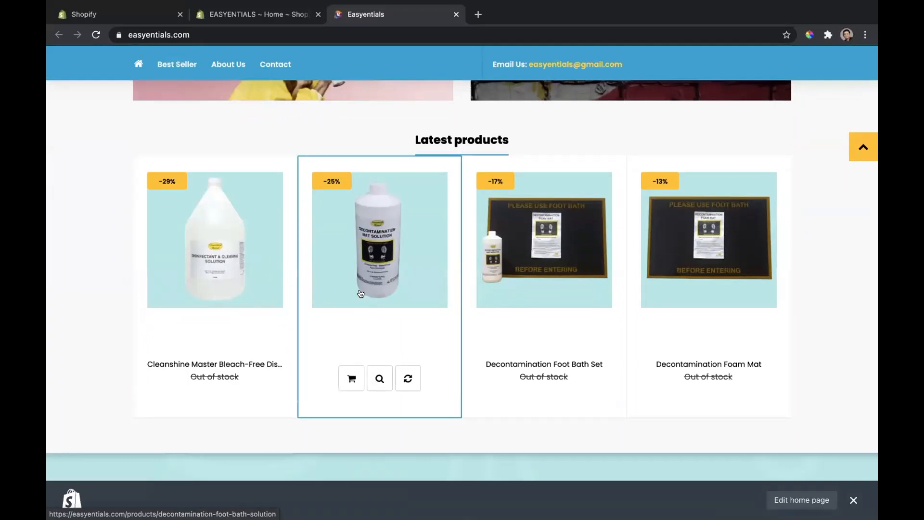
scroll(689, 268, down, 3)
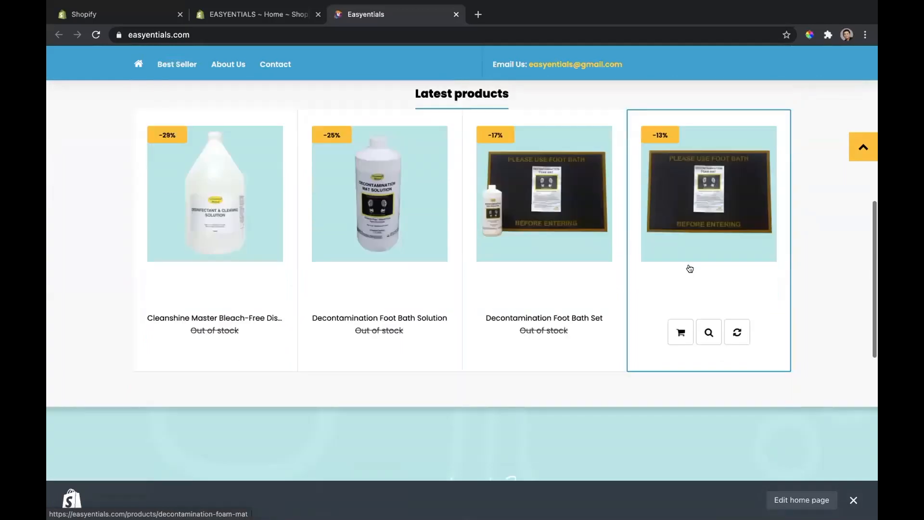
scroll(689, 268, up, 10)
scroll(688, 268, down, 5)
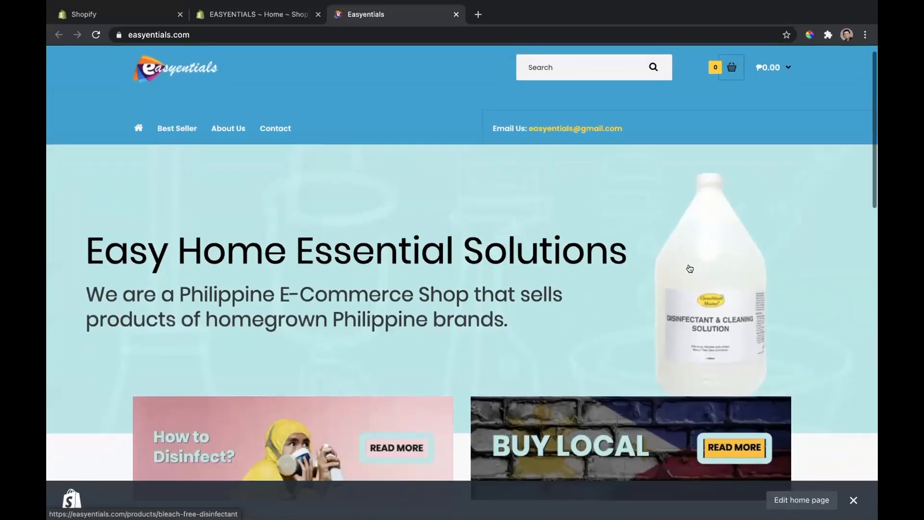
scroll(689, 268, down, 2)
Step: Open the Cleanshine Master Bleach-Free Disinfectant product page and review its price, purchase options, description and related products
click(204, 315)
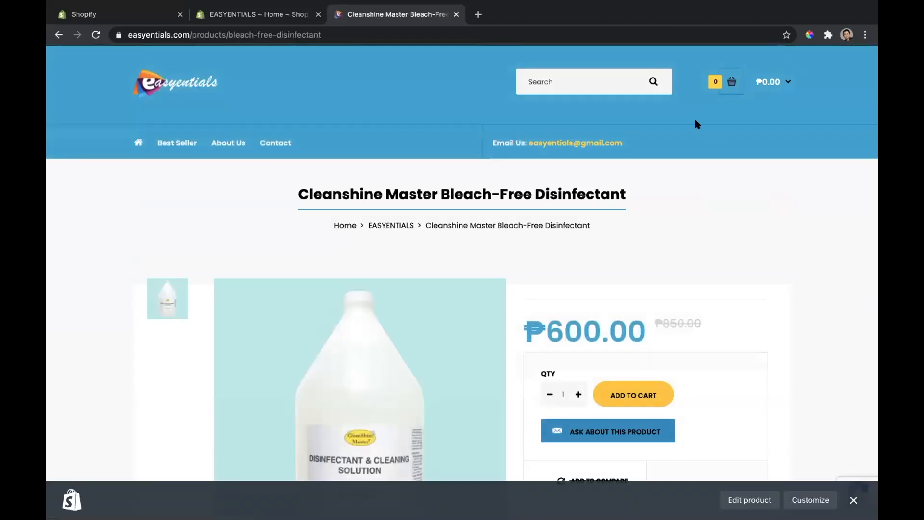
scroll(660, 262, down, 3)
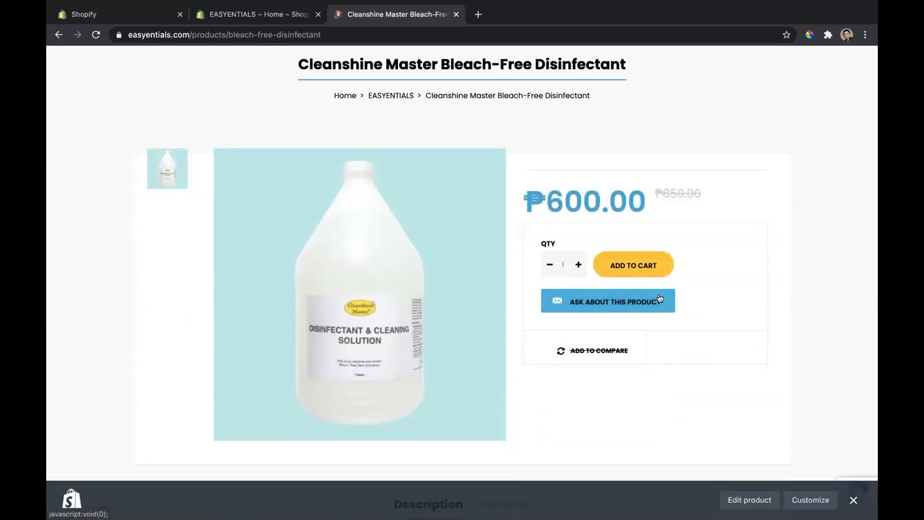
scroll(683, 347, down, 3)
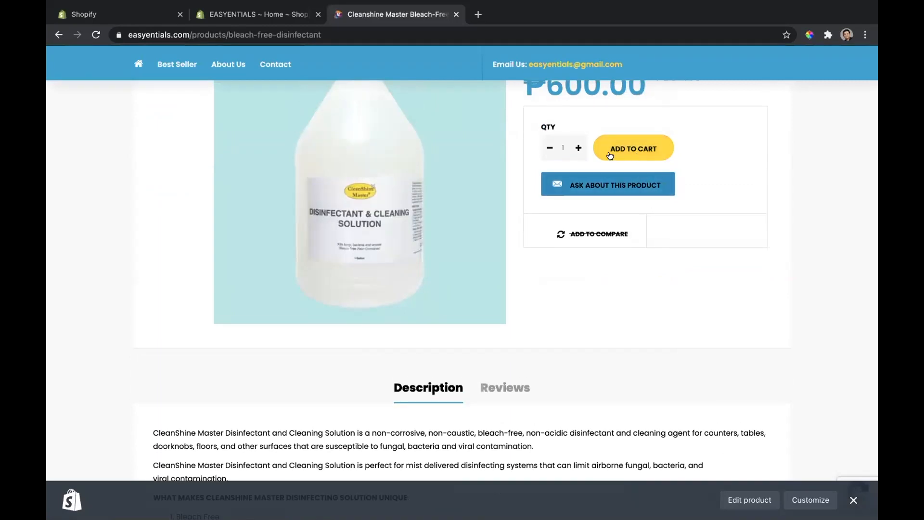
scroll(637, 150, up, 2)
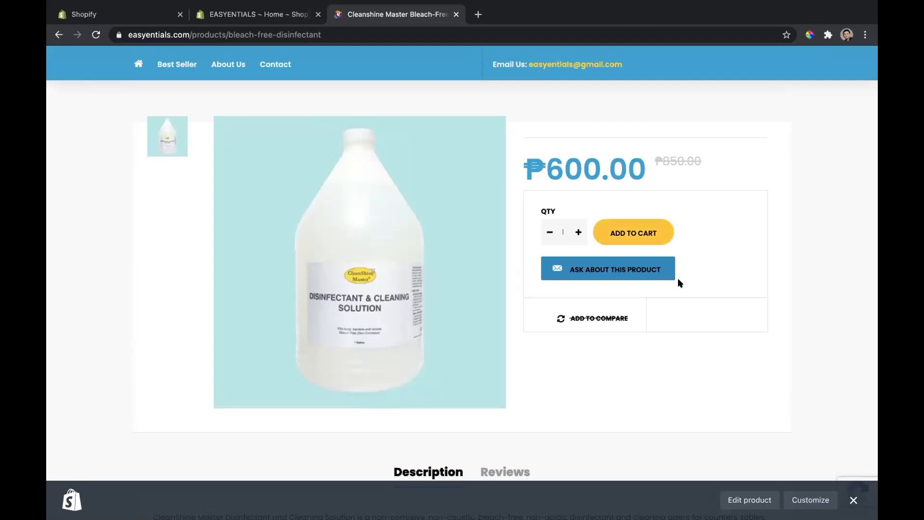
scroll(679, 281, down, 10)
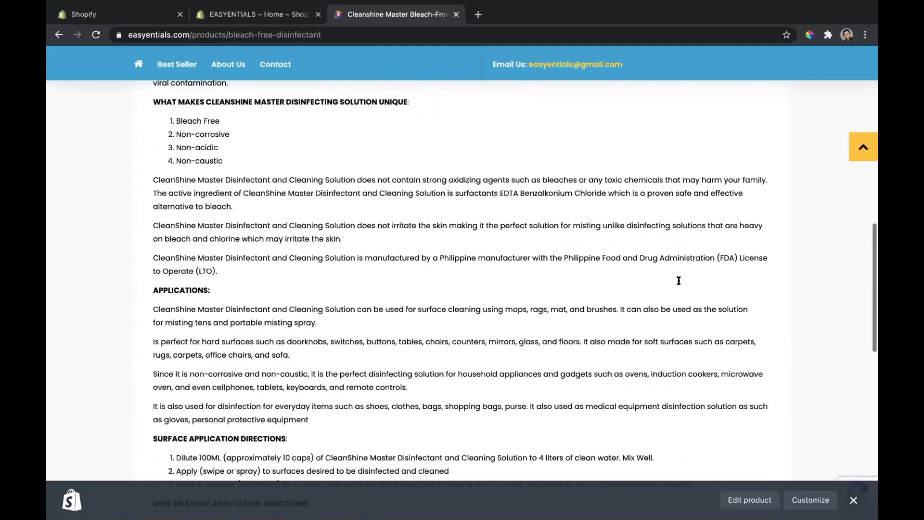
scroll(678, 281, down, 7)
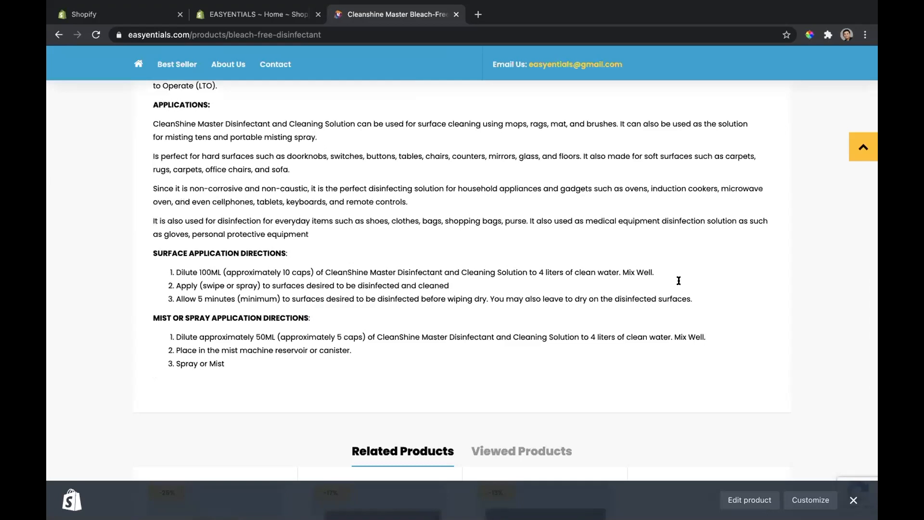
scroll(678, 280, down, 1)
scroll(678, 281, up, 3)
scroll(679, 280, down, 3)
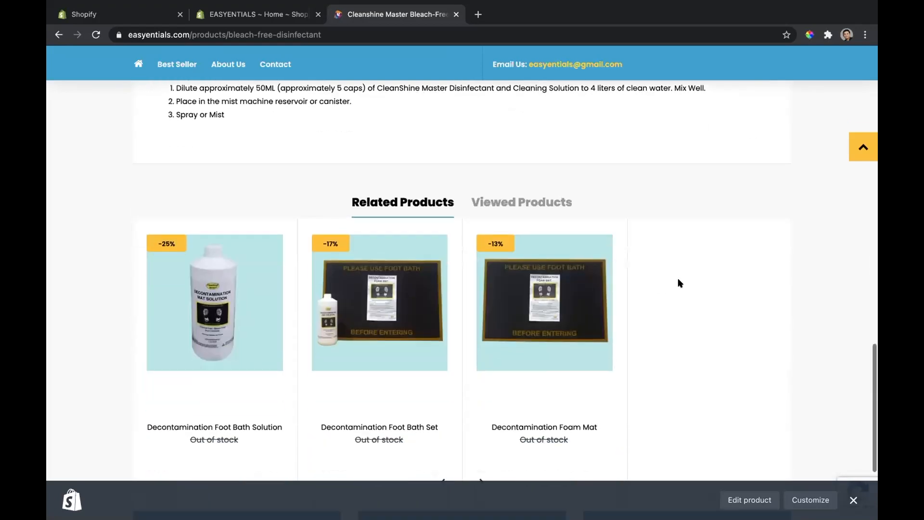
scroll(678, 281, up, 1)
key(Home)
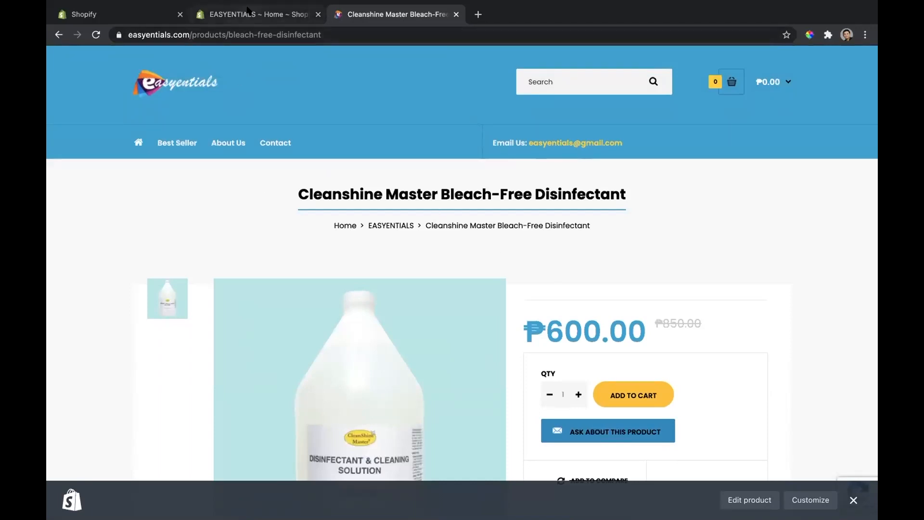
scroll(418, 244, down, 5)
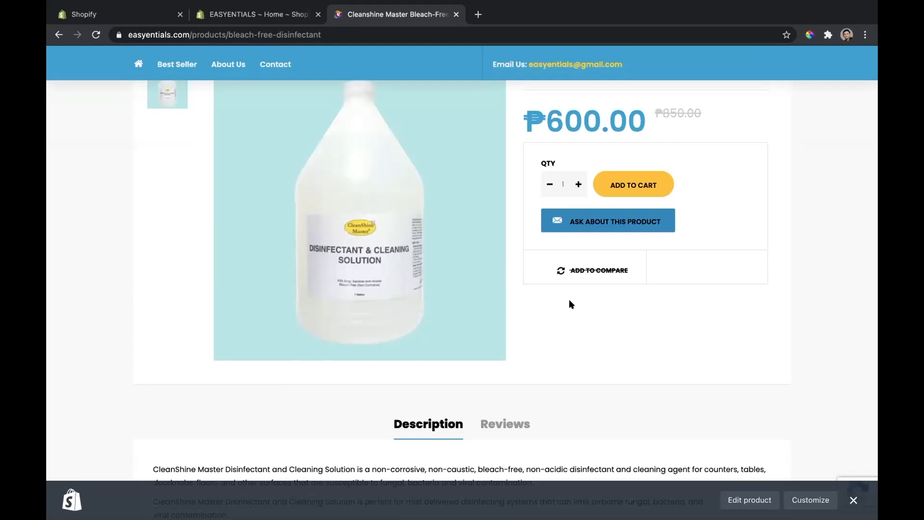
scroll(570, 300, up, 5)
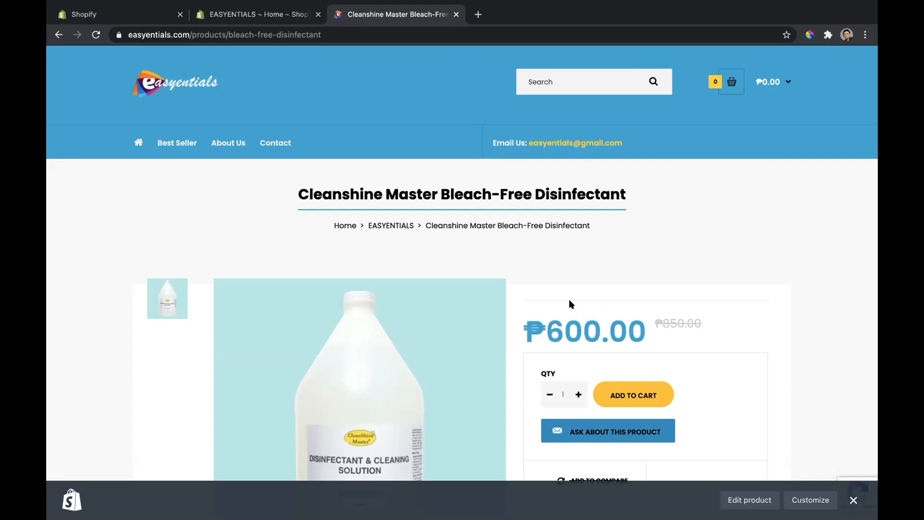
scroll(439, 219, up, 2)
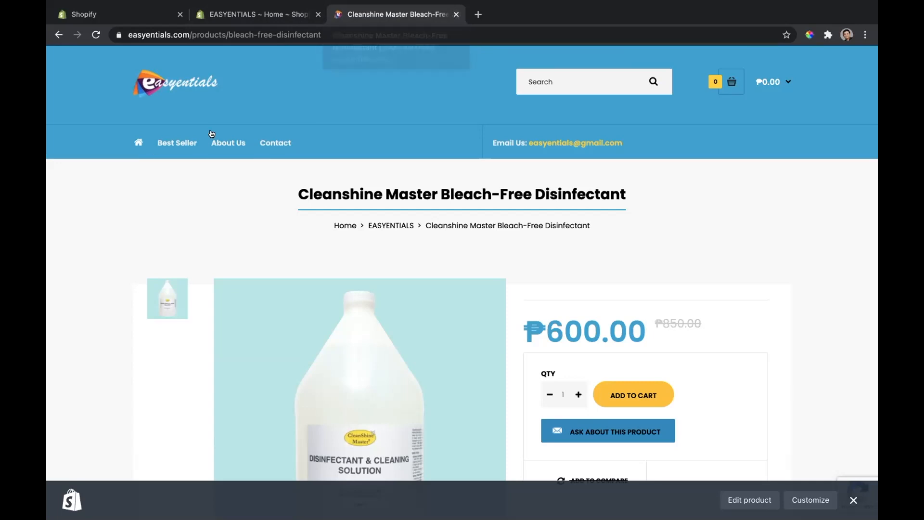
Step: Return to the storefront home page and view its Latest products section again
click(169, 74)
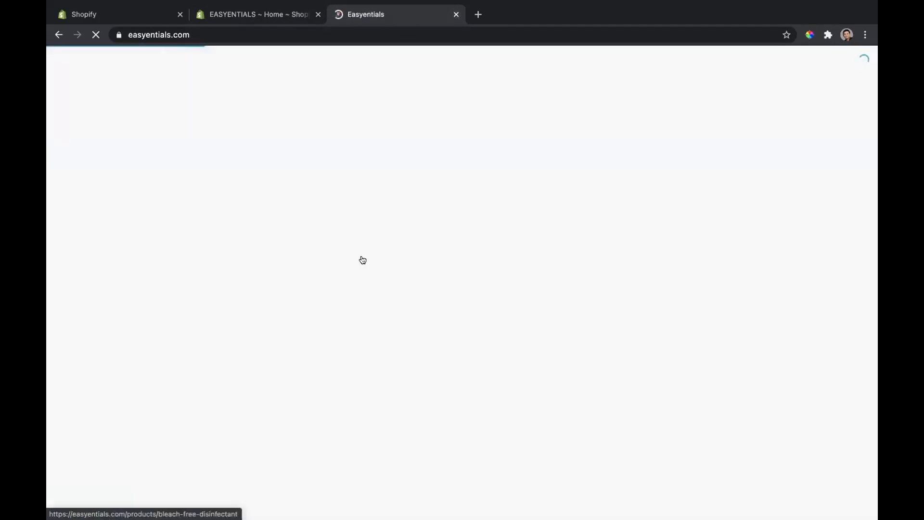
scroll(479, 300, down, 9)
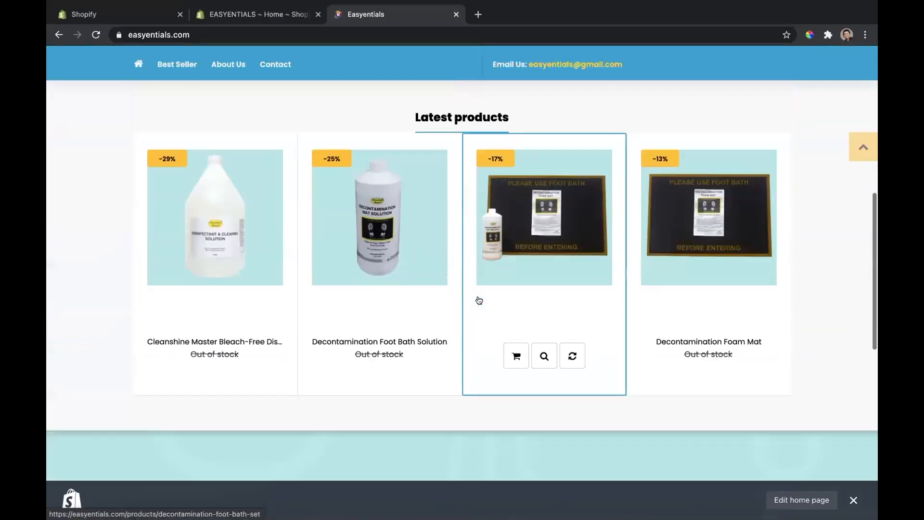
scroll(479, 300, up, 10)
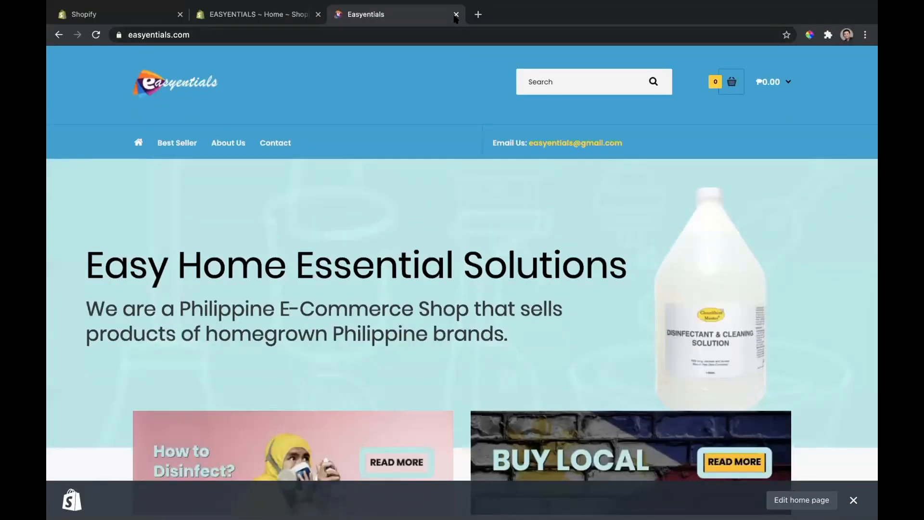
Step: Close the live storefront and look over the store admin's home dashboard, including total sales and sessions
click(456, 15)
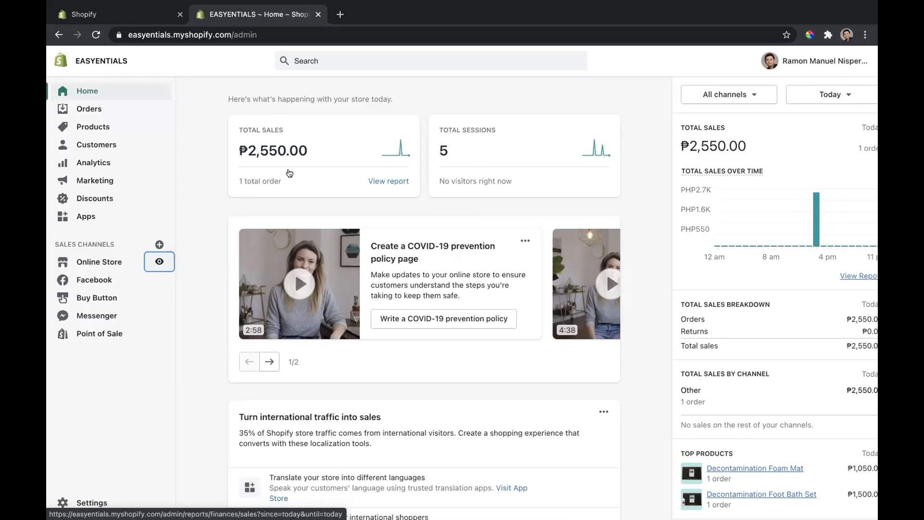
scroll(290, 172, down, 4)
scroll(289, 166, up, 4)
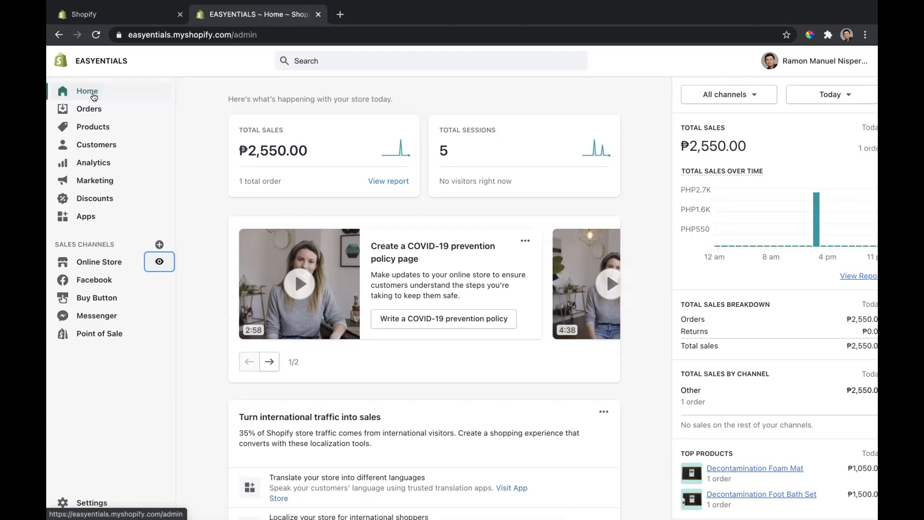
Step: View the store's list of all orders and its list of all products
click(96, 105)
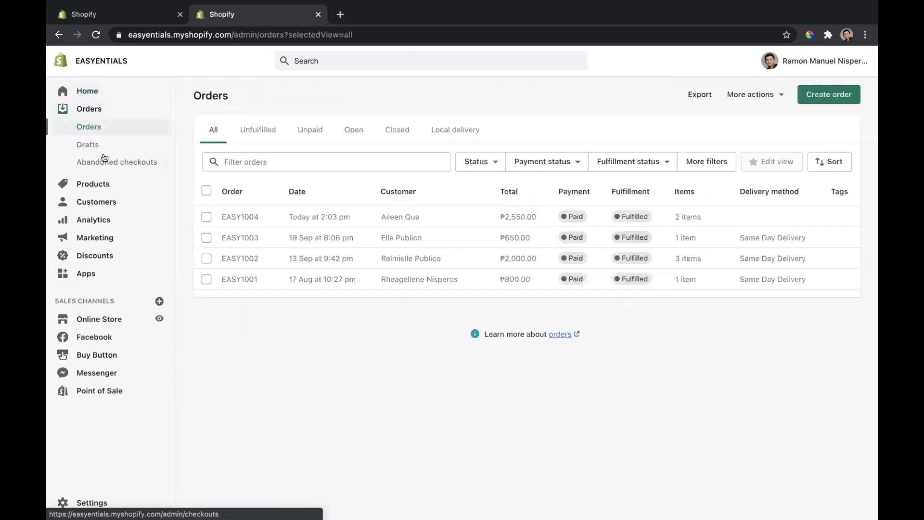
click(103, 183)
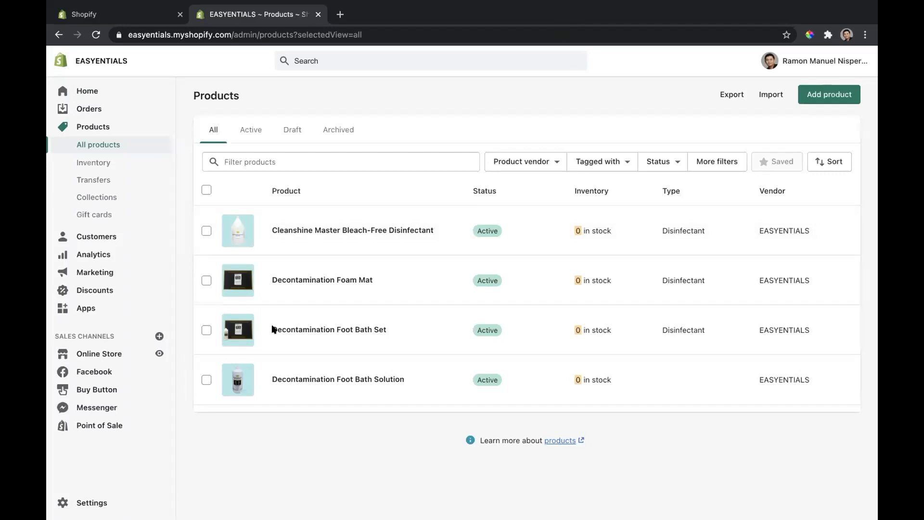
Step: Add 1 unit to the available inventory of Cleanshine Master Bleach-Free Disinfectant and save the quantity
click(95, 165)
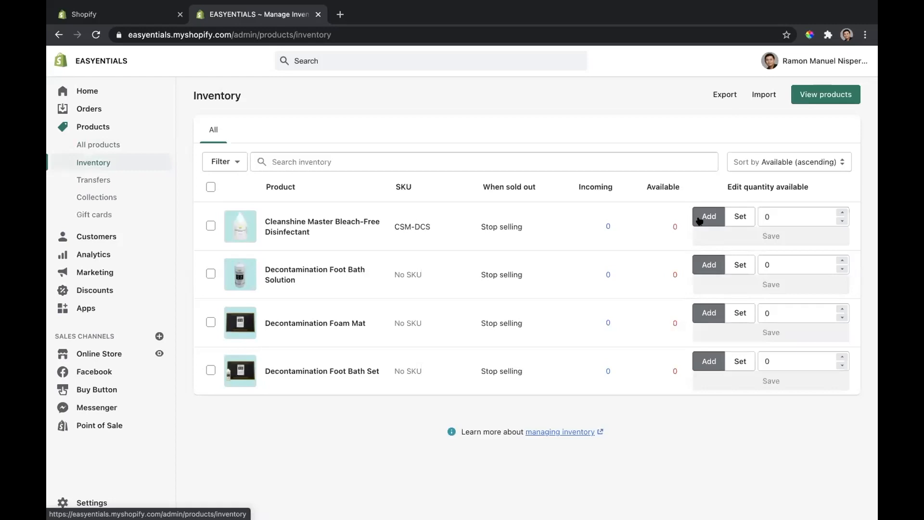
click(841, 213)
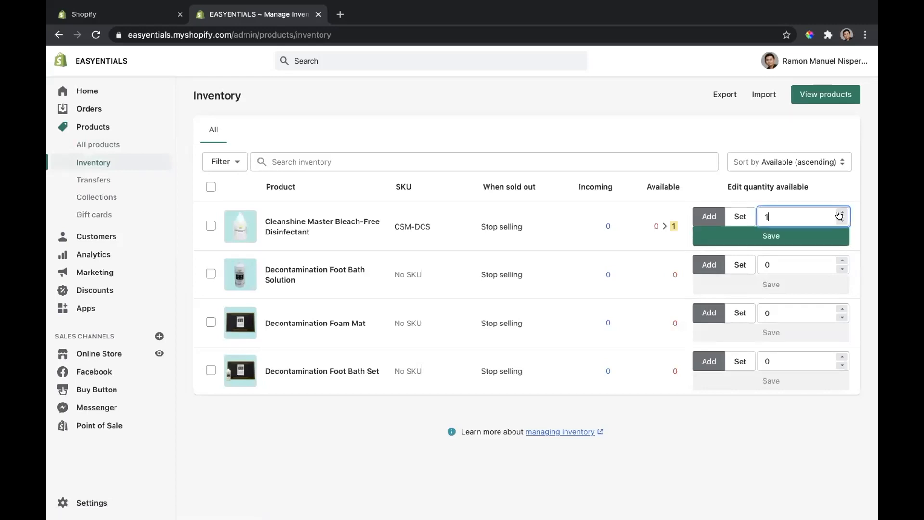
click(800, 236)
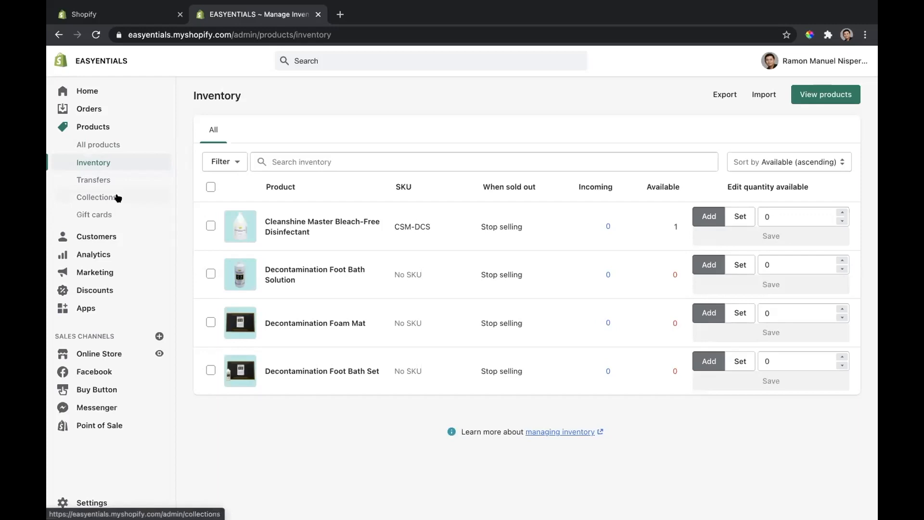
Step: View the product collections and review the Analytics overview dashboard's sales, top products, sessions and referrer reports
click(117, 198)
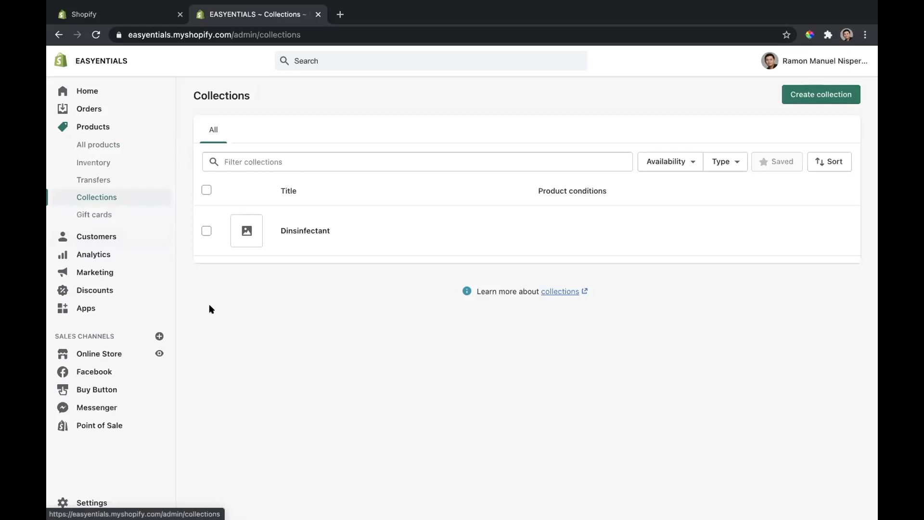
click(126, 254)
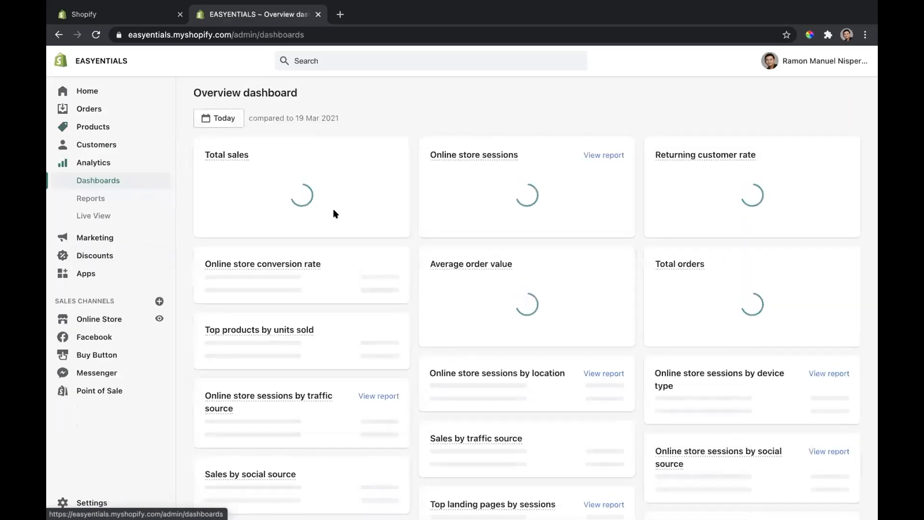
scroll(398, 270, down, 3)
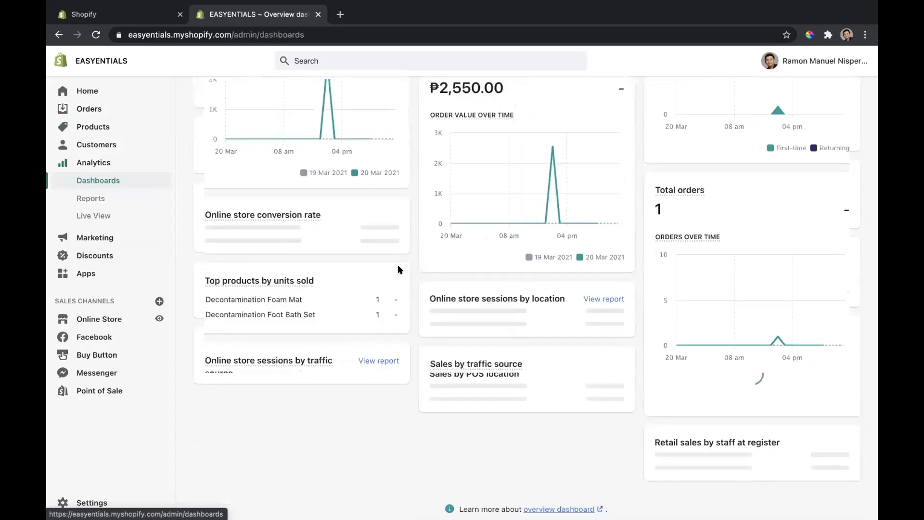
scroll(423, 383, down, 4)
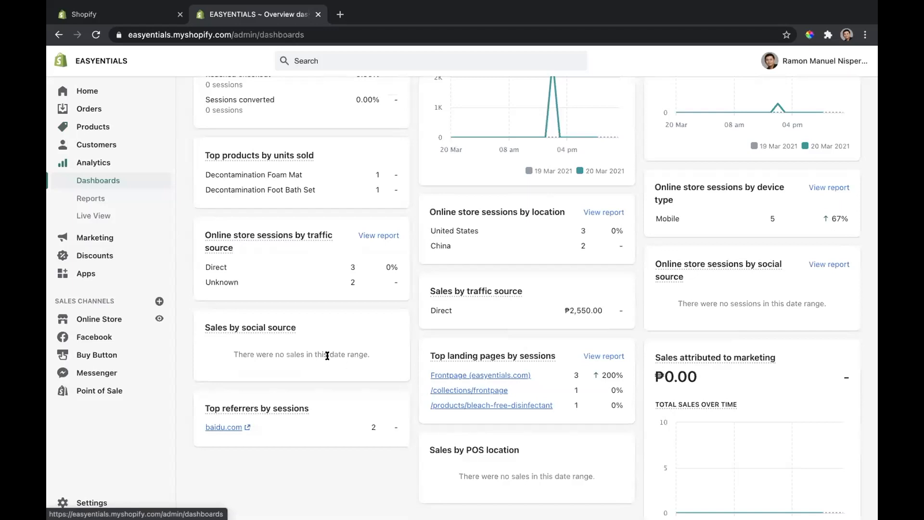
scroll(327, 356, down, 1)
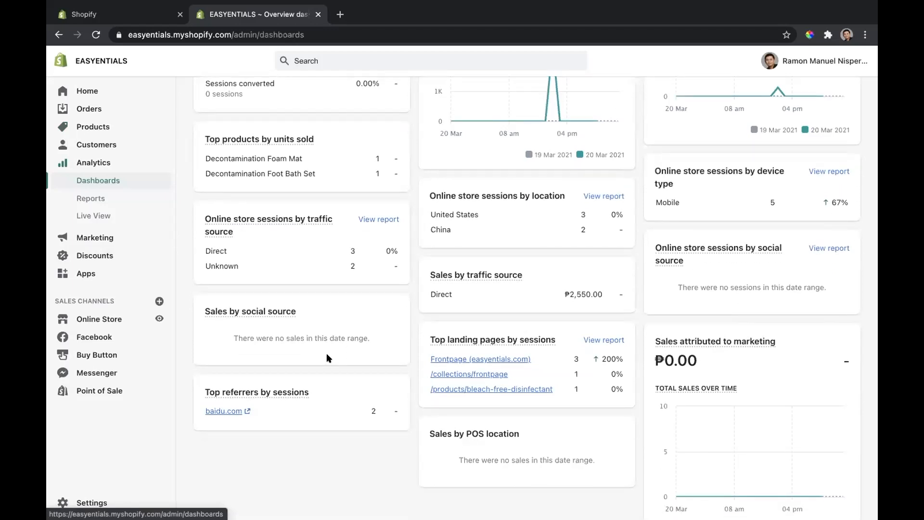
scroll(329, 332, up, 3)
scroll(330, 335, down, 2)
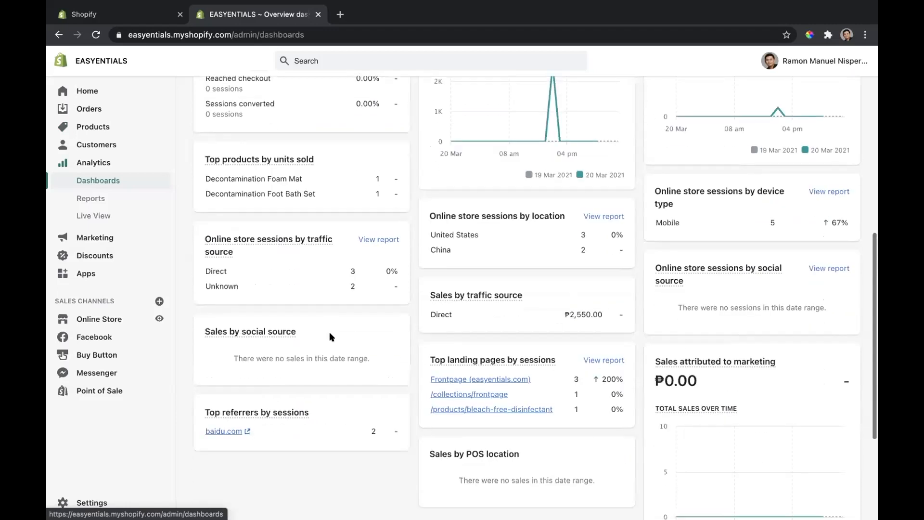
scroll(331, 337, down, 3)
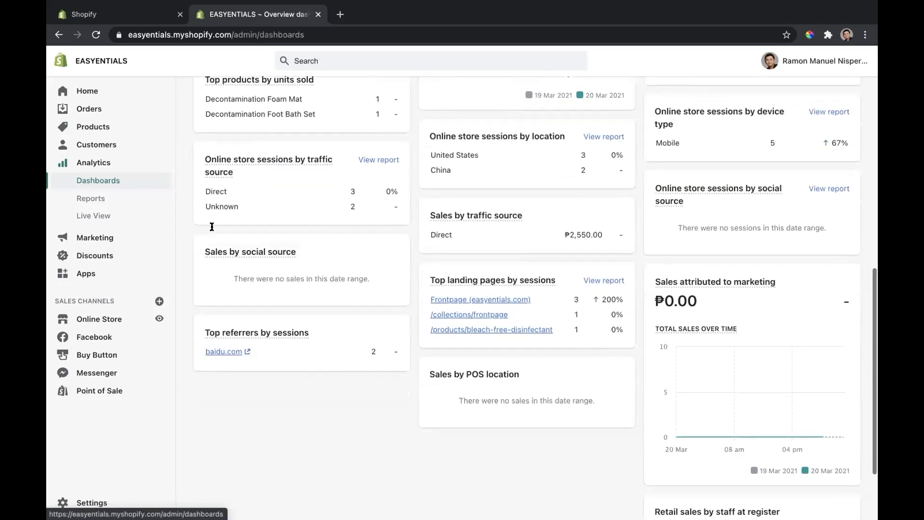
Step: Review the Marketing overview, including its results, recent campaigns, marketing apps, learning resources and activities created outside Shopify Marketing
click(117, 232)
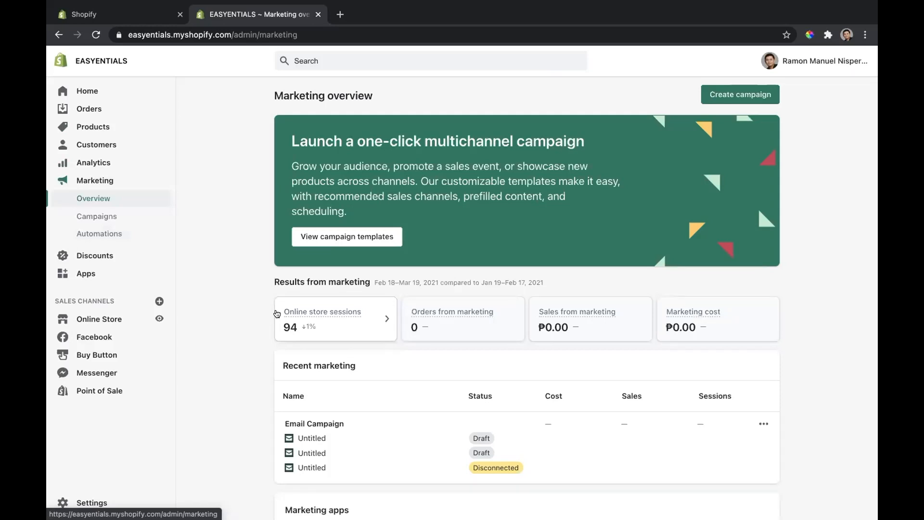
scroll(276, 314, down, 4)
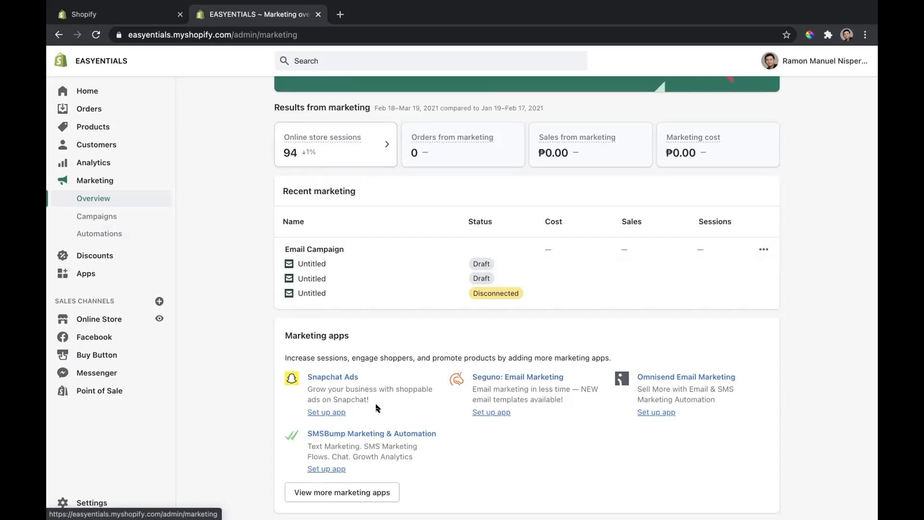
scroll(377, 408, down, 1)
scroll(472, 411, down, 4)
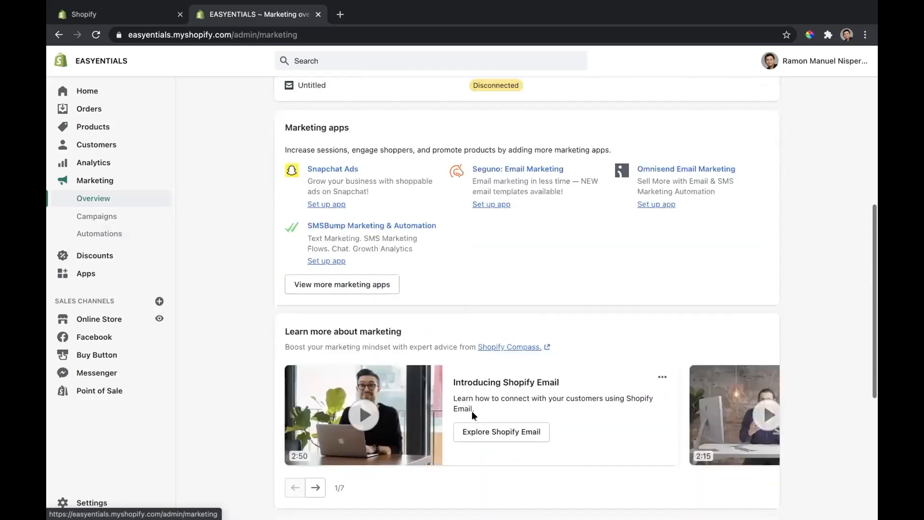
scroll(472, 411, down, 1)
scroll(472, 411, up, 3)
scroll(471, 411, down, 7)
scroll(471, 415, up, 3)
scroll(472, 415, down, 3)
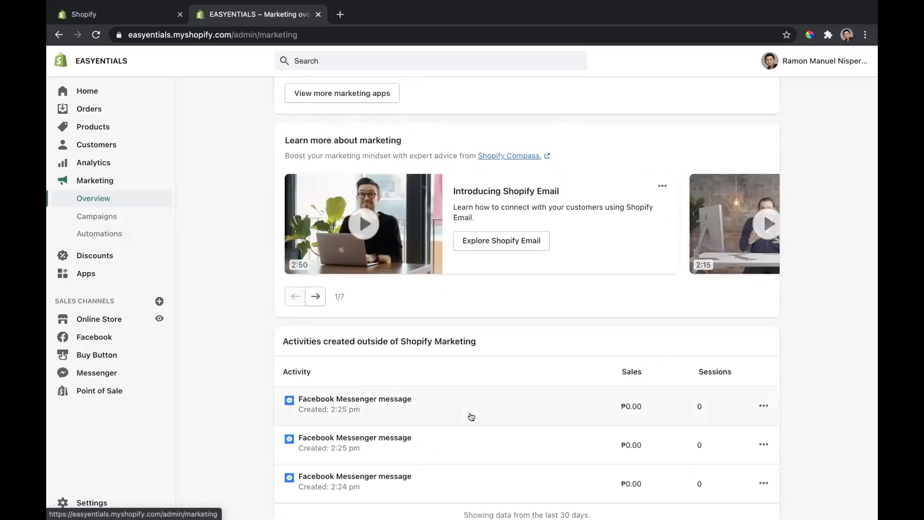
scroll(471, 414, up, 10)
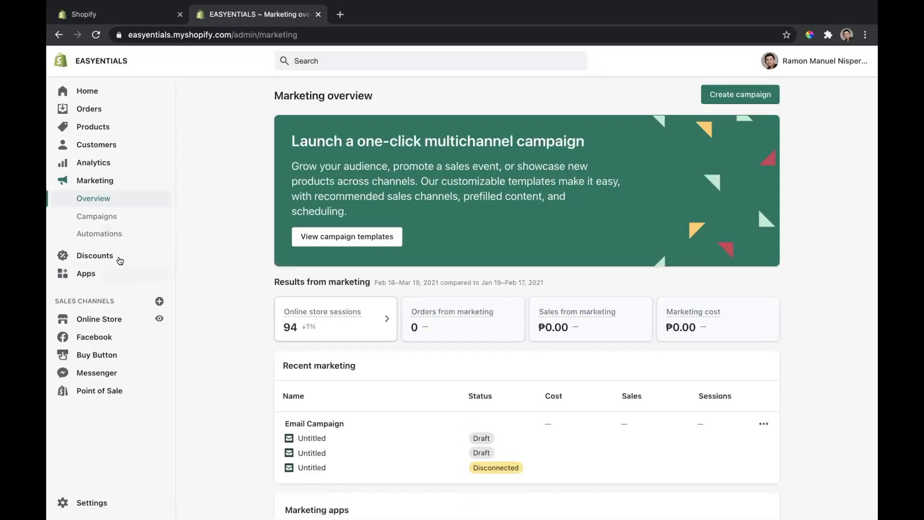
Step: View the store's Discounts page and its list of installed apps
click(120, 261)
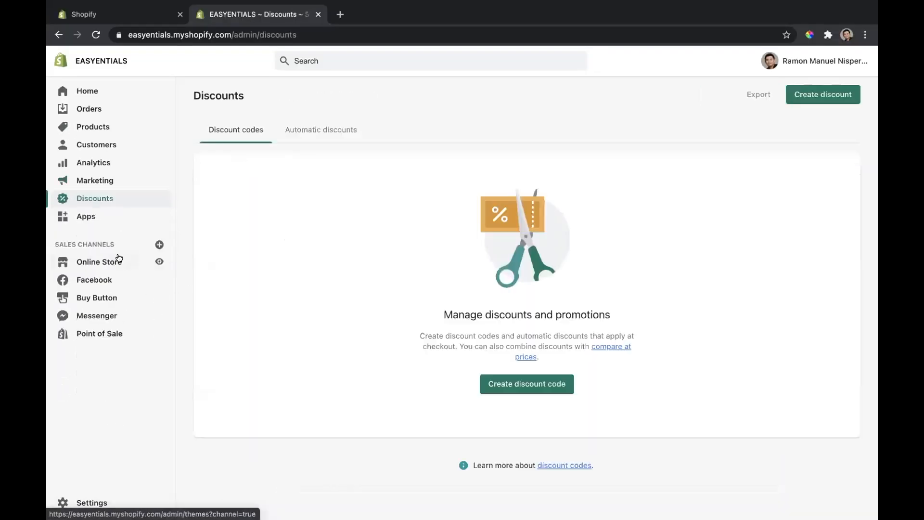
click(104, 217)
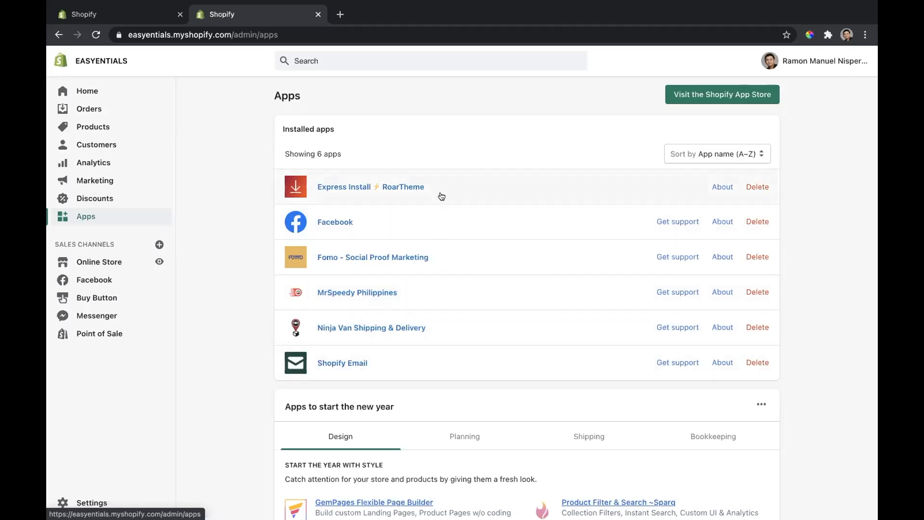
Step: Visit the Shopify App Store and look over its Staff picks and Recommended for you sections
click(690, 96)
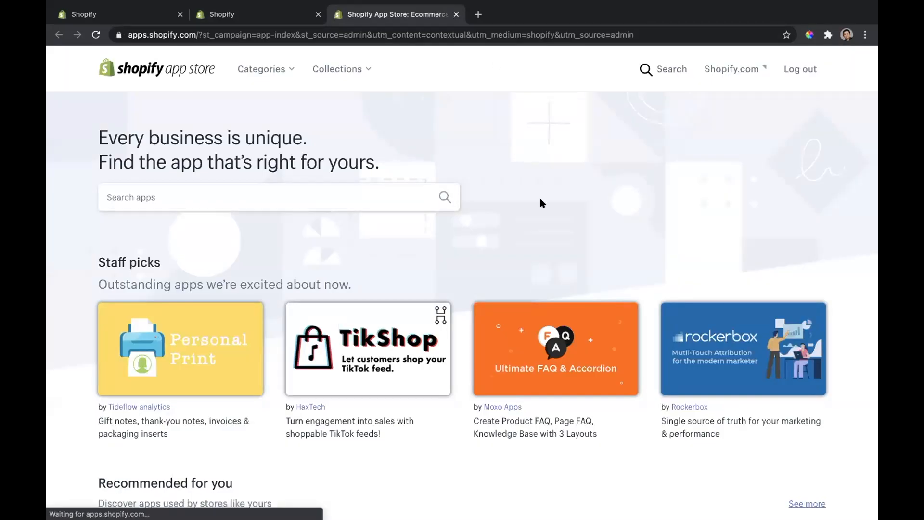
scroll(542, 203, down, 1)
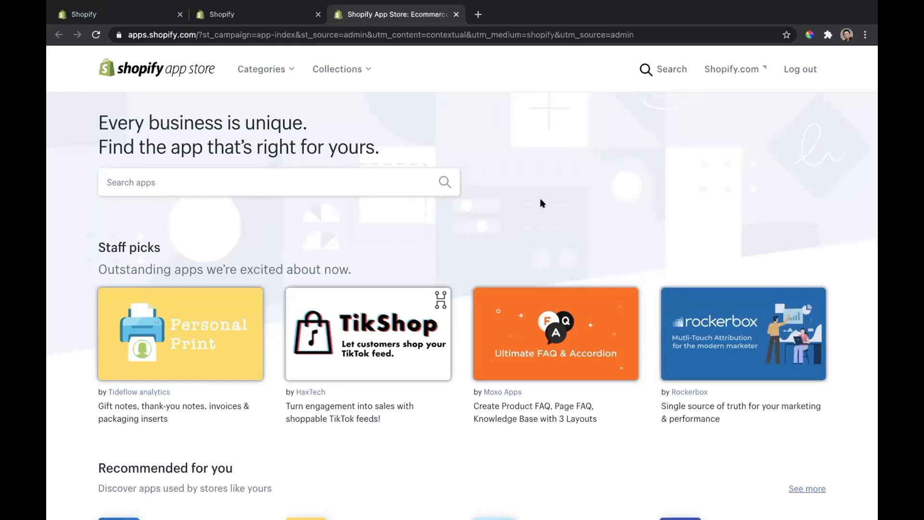
scroll(541, 202, down, 3)
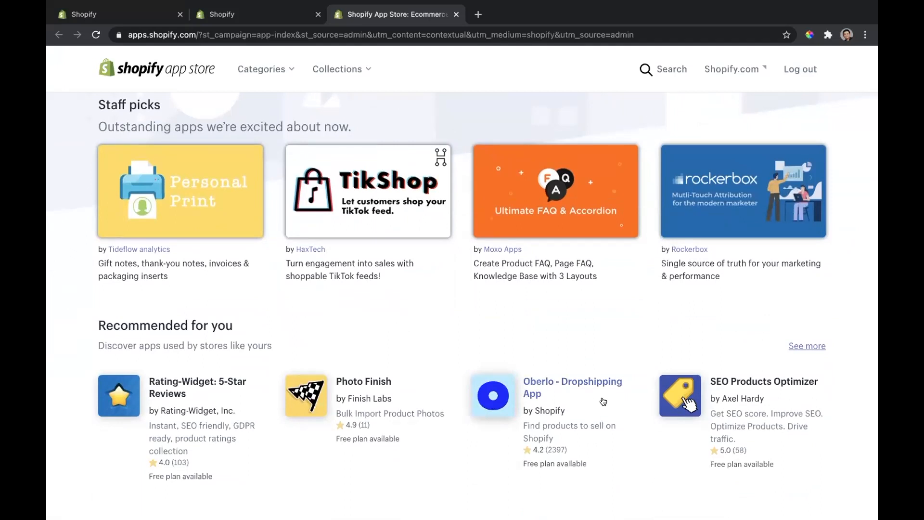
scroll(603, 401, down, 2)
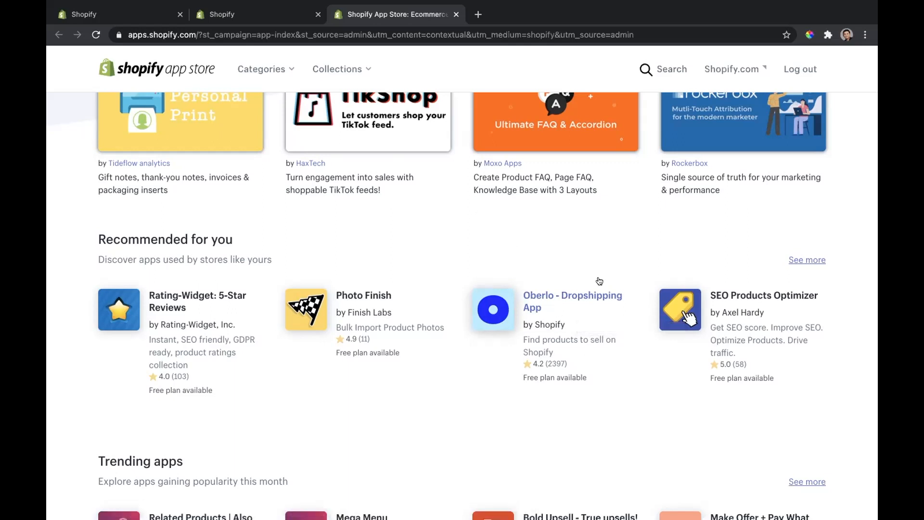
Step: Open the Oberlo - Dropshipping App listing and review its rating, features and description
click(557, 309)
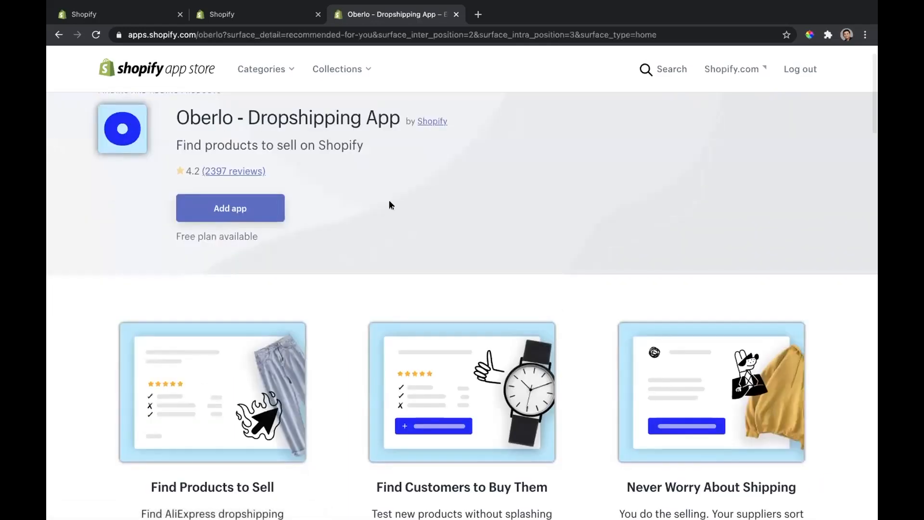
scroll(391, 205, up, 2)
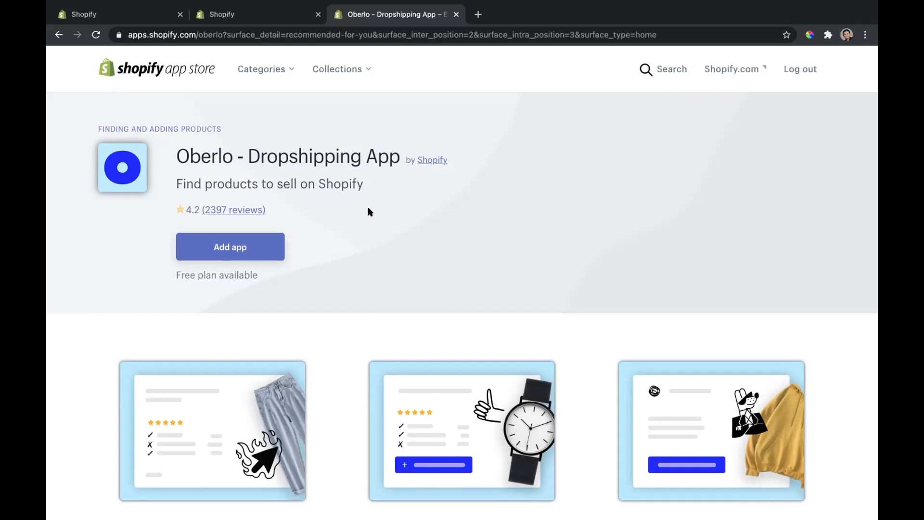
scroll(316, 249, down, 5)
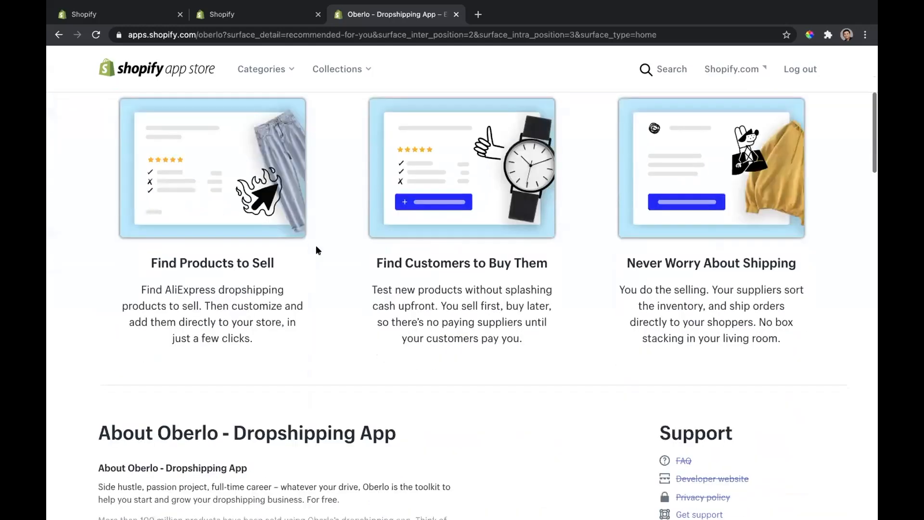
scroll(316, 250, down, 3)
scroll(316, 250, up, 1)
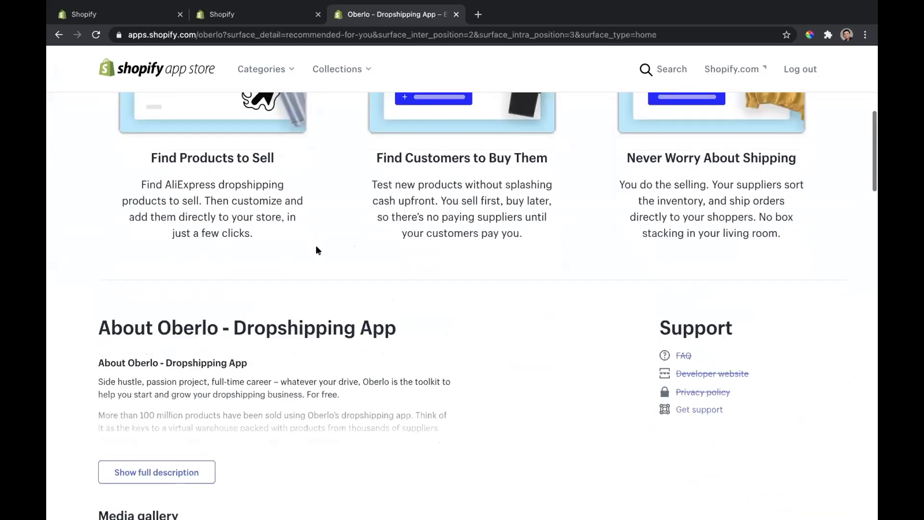
scroll(316, 250, up, 7)
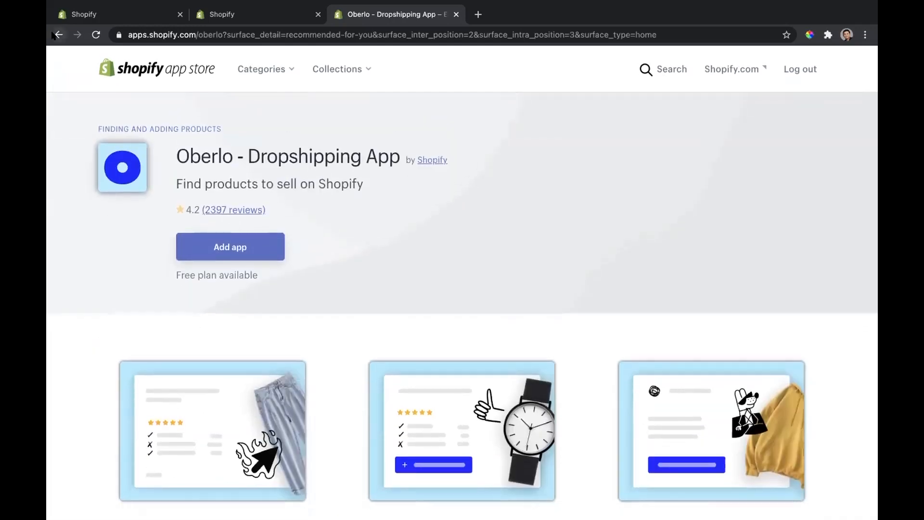
Step: Return to the App Store home page and browse its trending, style, planning and shipping app sections
click(55, 35)
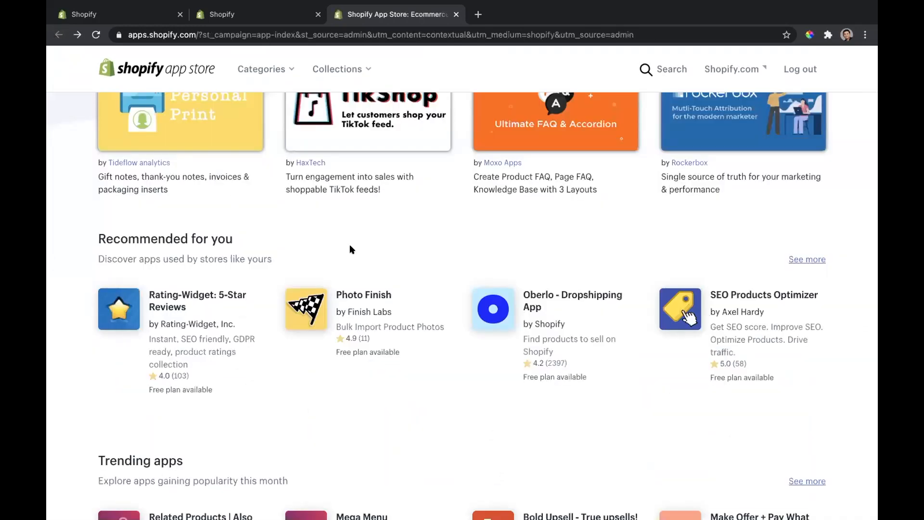
scroll(350, 246, down, 1)
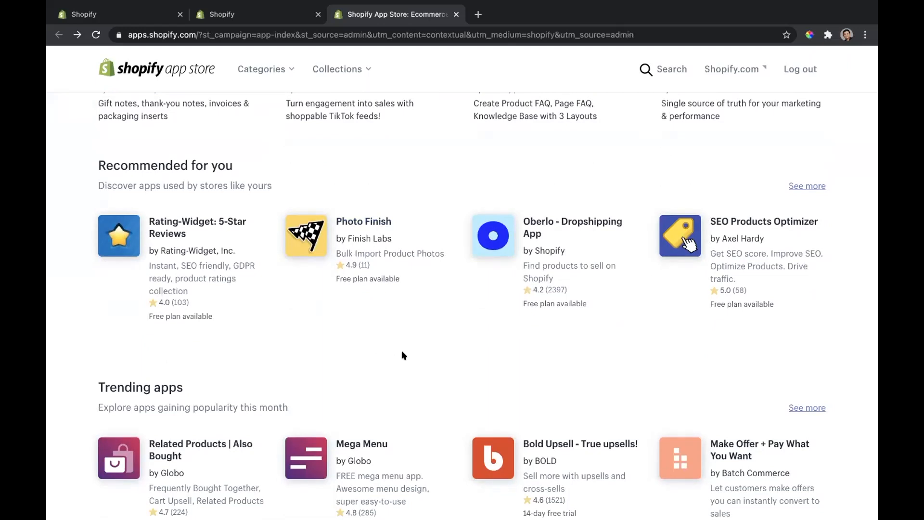
scroll(402, 351, down, 2)
scroll(404, 355, down, 3)
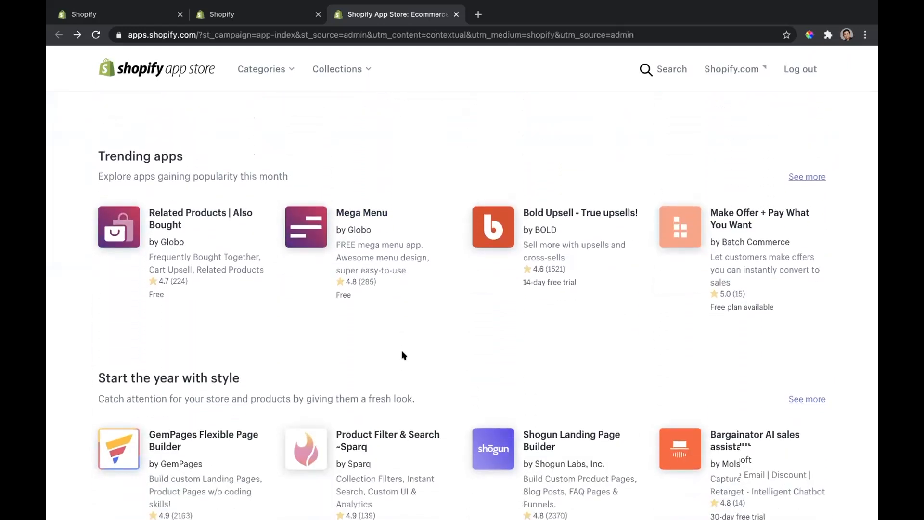
scroll(403, 354, down, 3)
scroll(401, 354, down, 4)
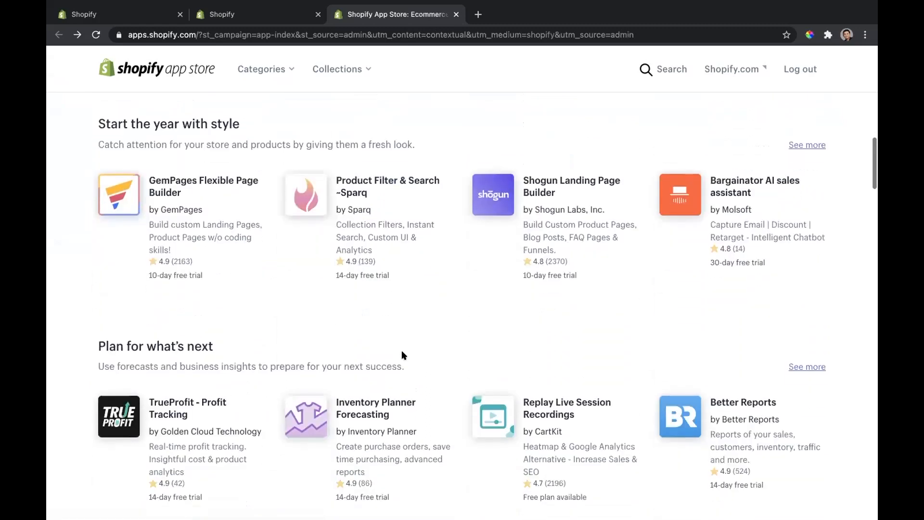
scroll(401, 355, down, 3)
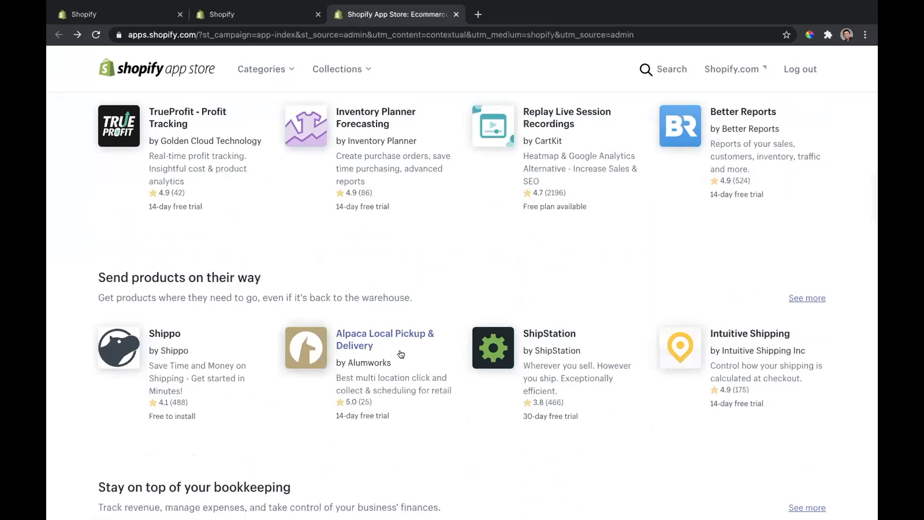
Step: Browse the App Store's shipping, bookkeeping, Made by Shopify and Useful Apps for Philippines sections, and return to the store's Apps page
scroll(401, 354, down, 2)
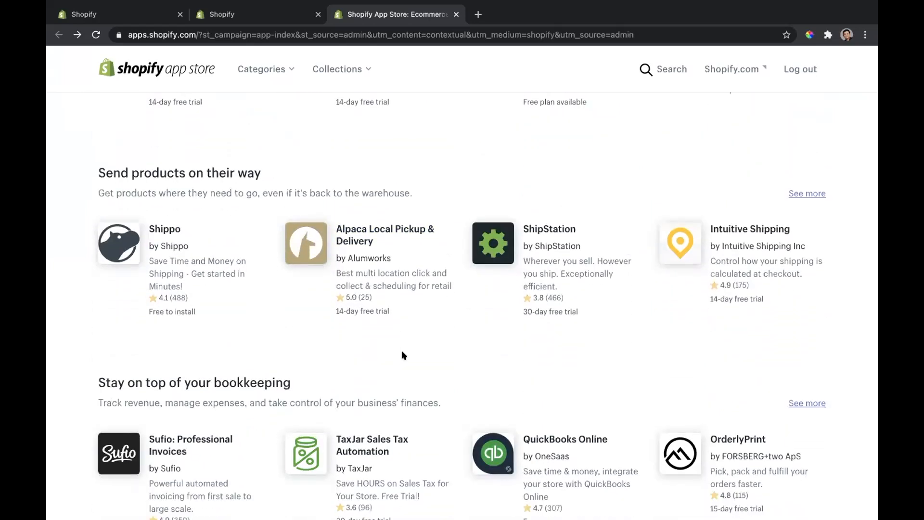
scroll(403, 355, down, 2)
scroll(401, 355, down, 1)
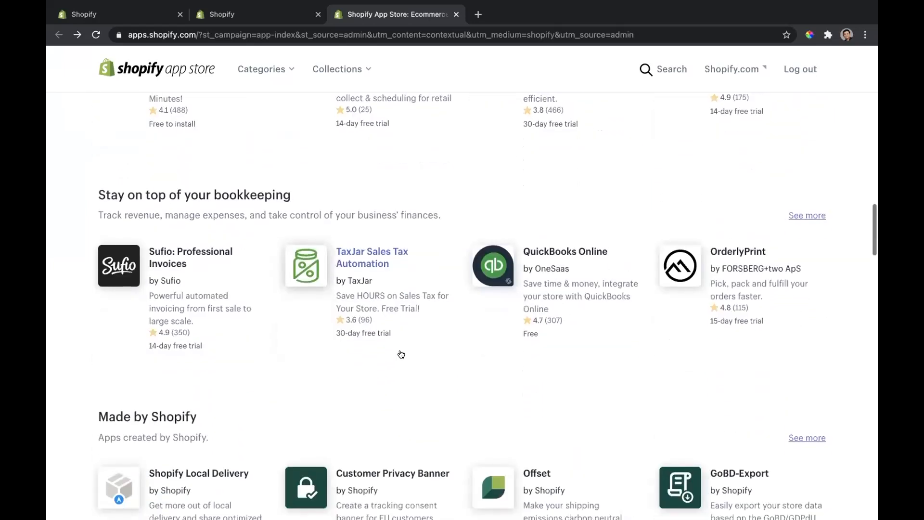
scroll(401, 354, down, 3)
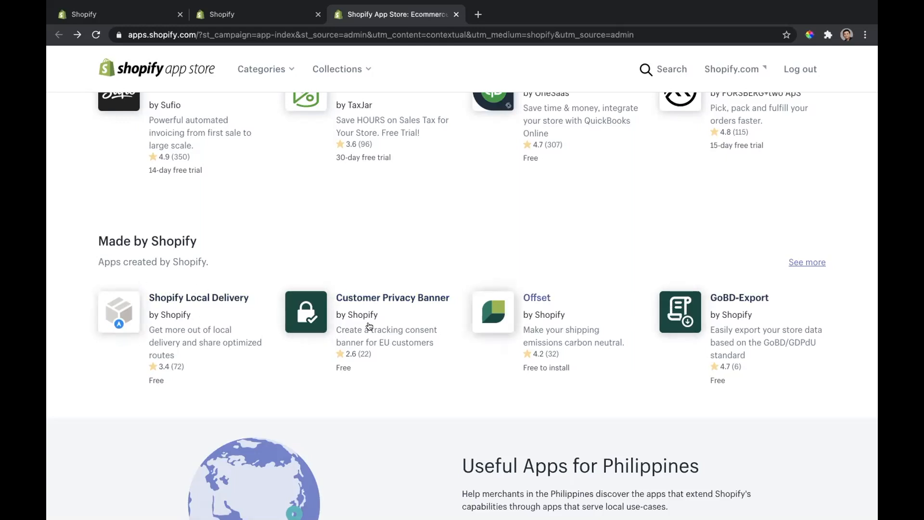
scroll(393, 356, down, 3)
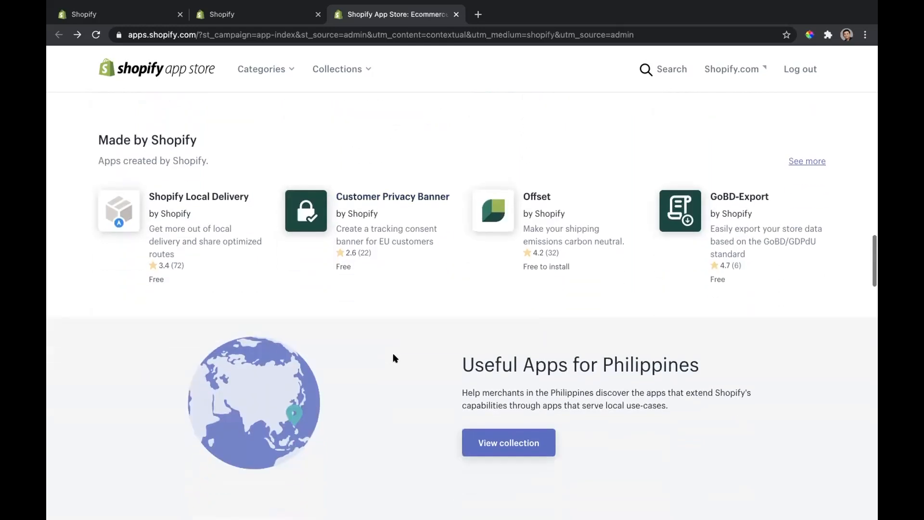
scroll(393, 357, down, 1)
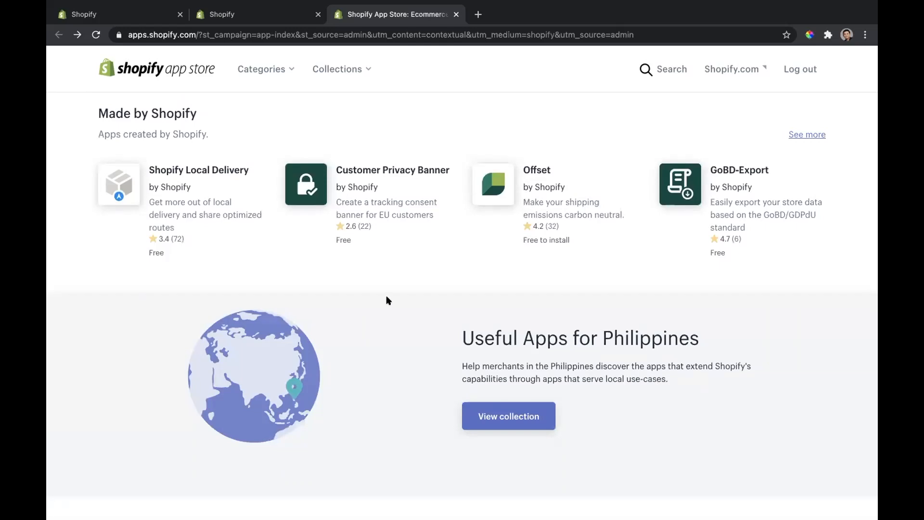
scroll(386, 297, up, 15)
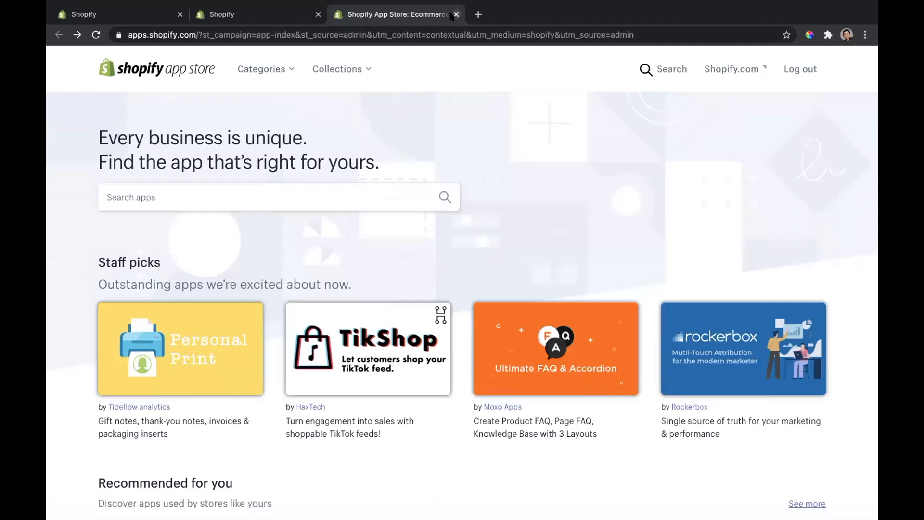
click(456, 14)
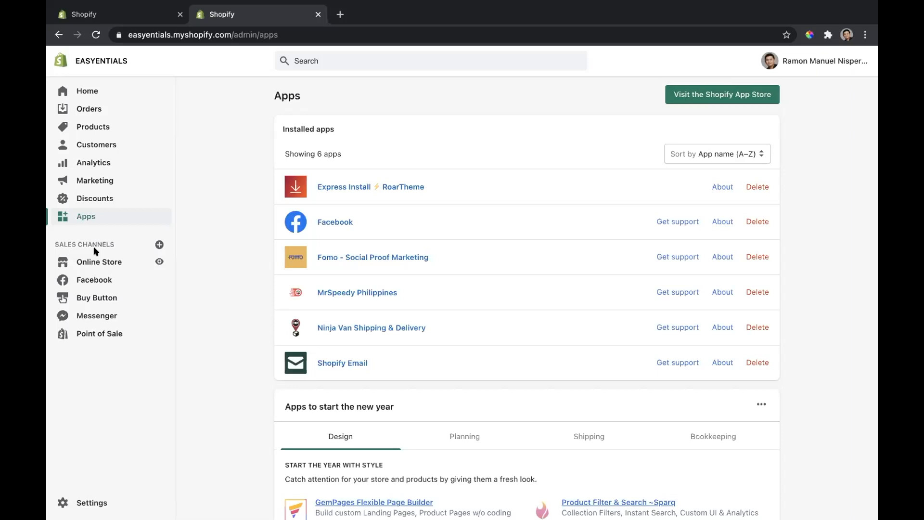
Step: View the Point of Sale channel's quick start guide and the Messenger channel's account page
click(96, 336)
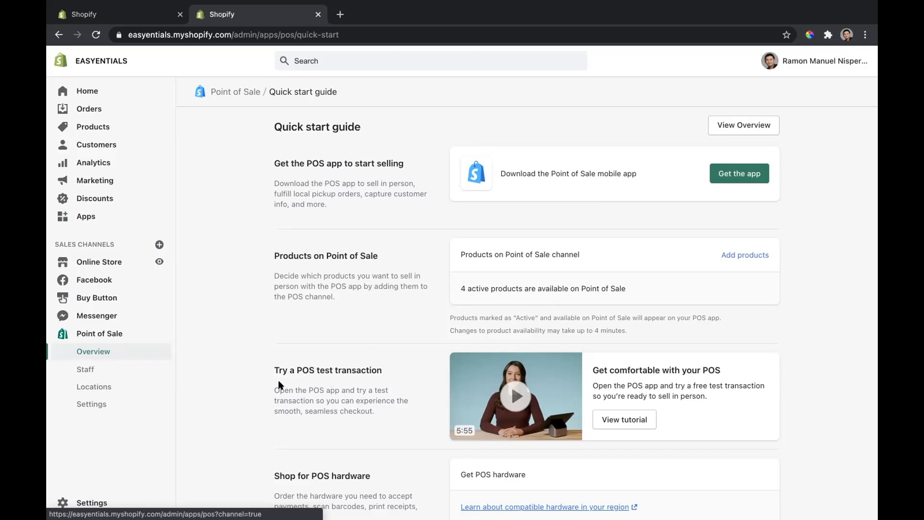
click(103, 315)
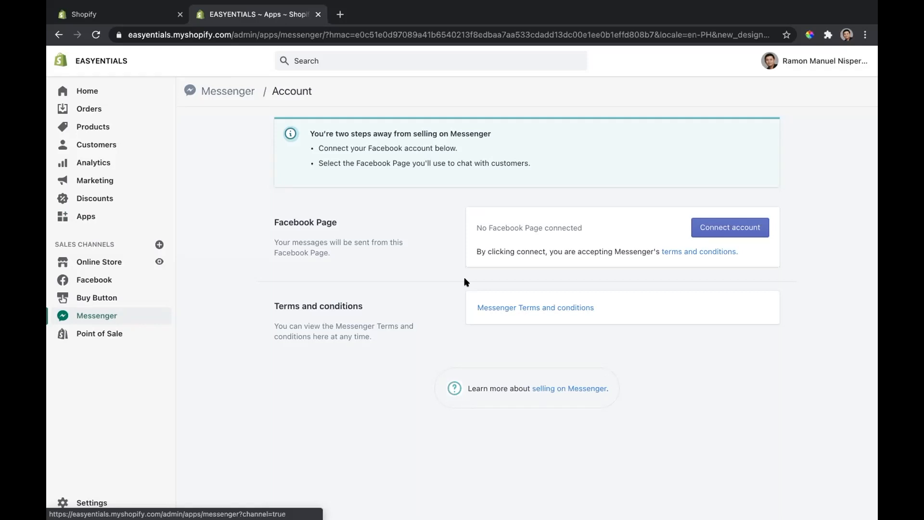
Step: Start a Product Buy Button for the Cleanshine Master Bleach-Free Disinfectant in the Buy Button sales channel
click(127, 295)
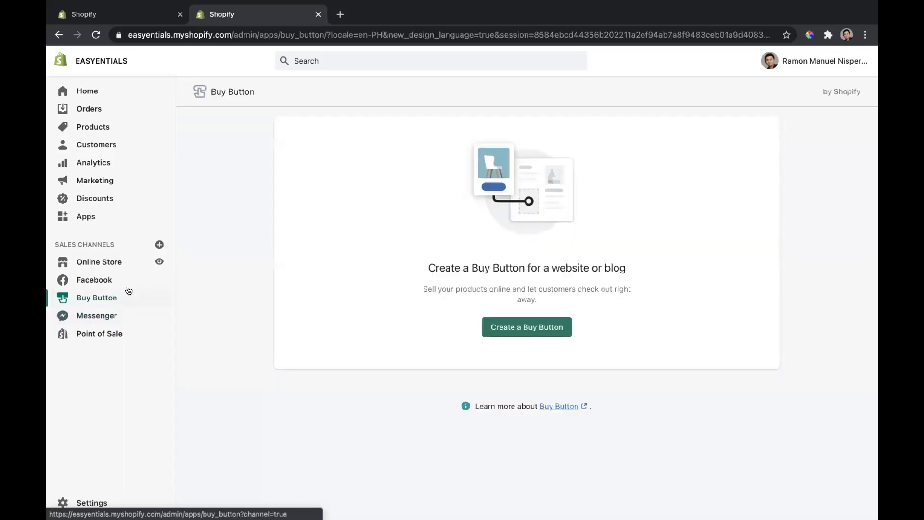
click(524, 327)
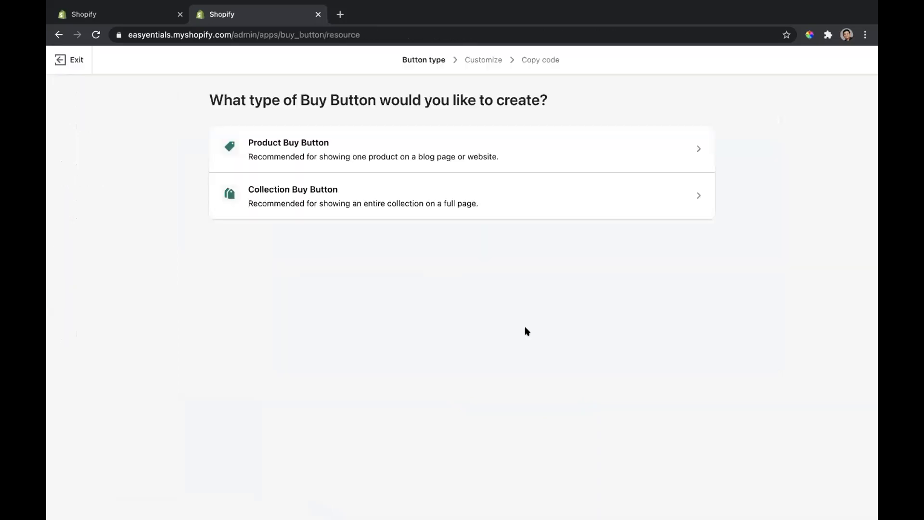
click(361, 138)
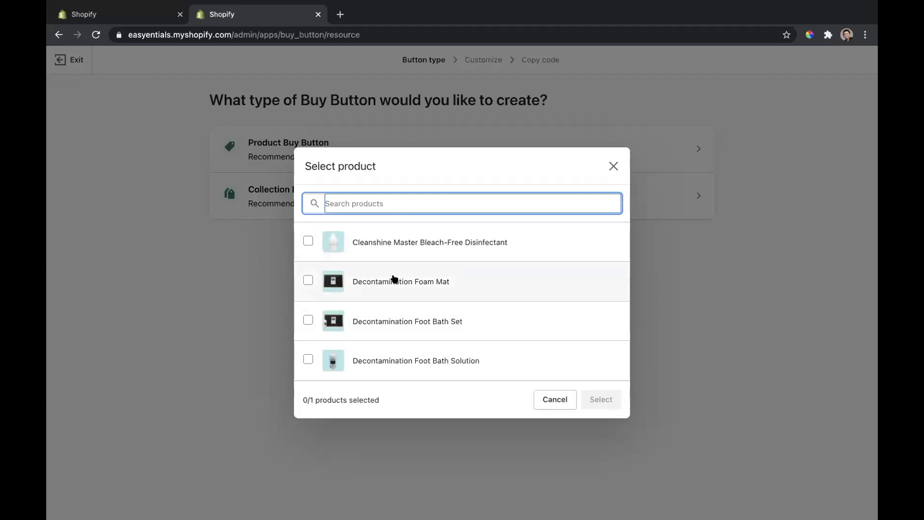
click(388, 240)
click(594, 396)
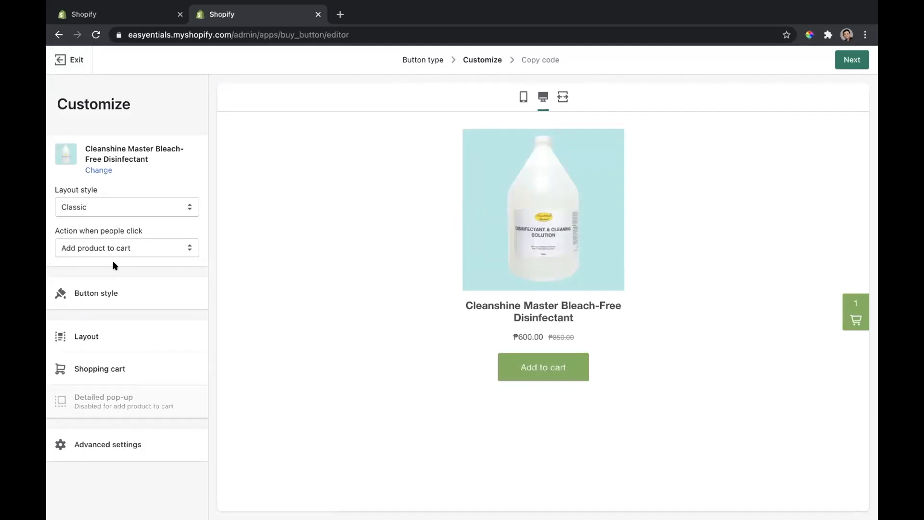
Step: View the Buy Button's style options, and generate its embed code and read through it
click(103, 298)
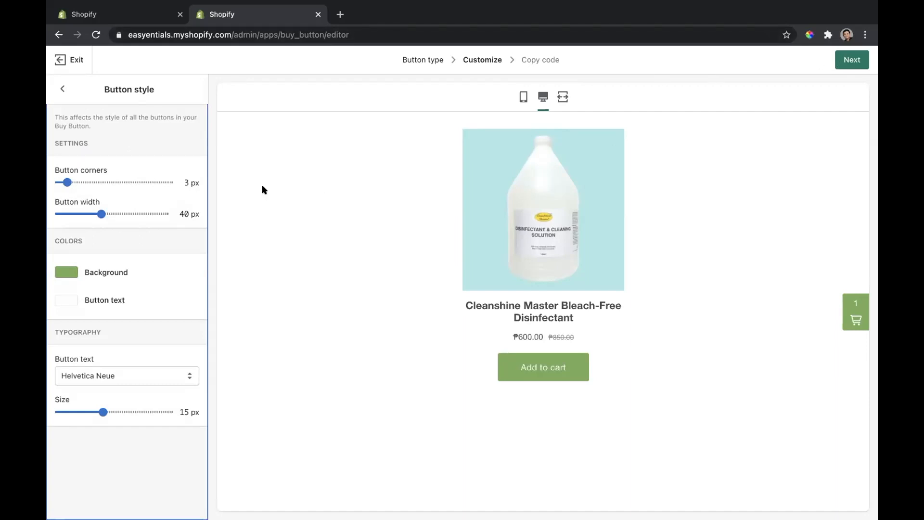
click(849, 53)
click(300, 179)
scroll(301, 179, down, 5)
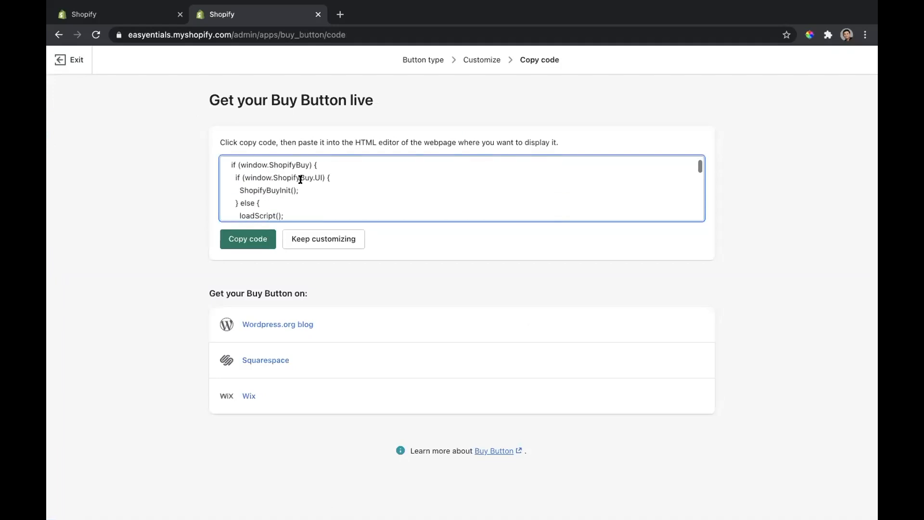
scroll(300, 179, down, 3)
scroll(300, 179, up, 5)
scroll(301, 179, down, 10)
scroll(300, 179, up, 8)
scroll(300, 179, up, 10)
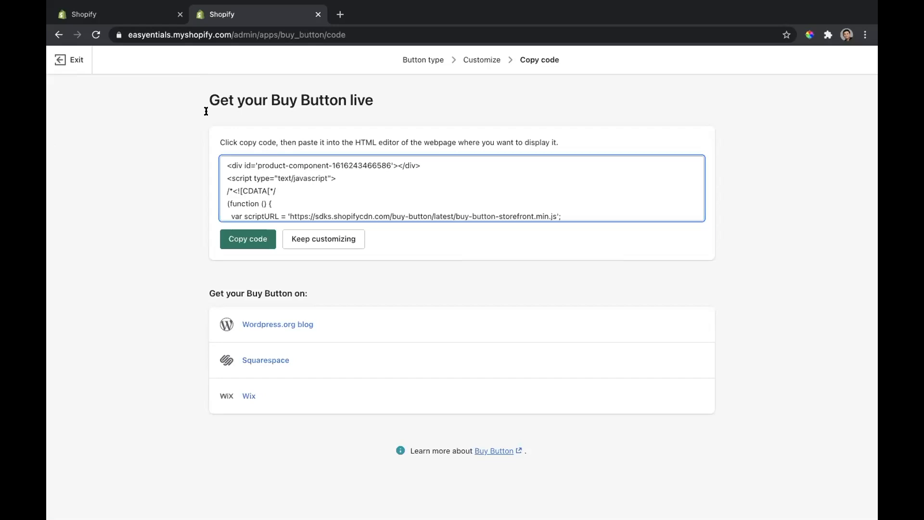
Step: Leave the Buy Button setup and look over the Facebook channel's shop, Instagram shopping and marketing options
click(58, 34)
click(59, 34)
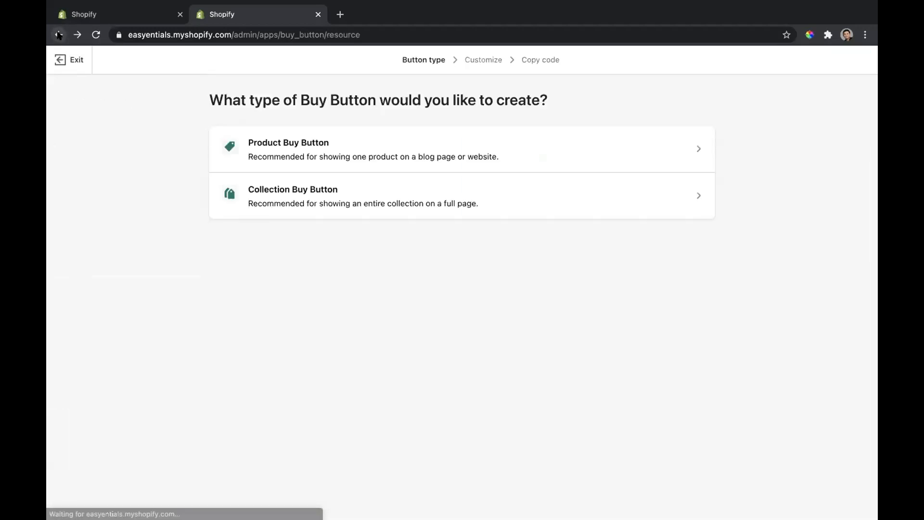
click(58, 35)
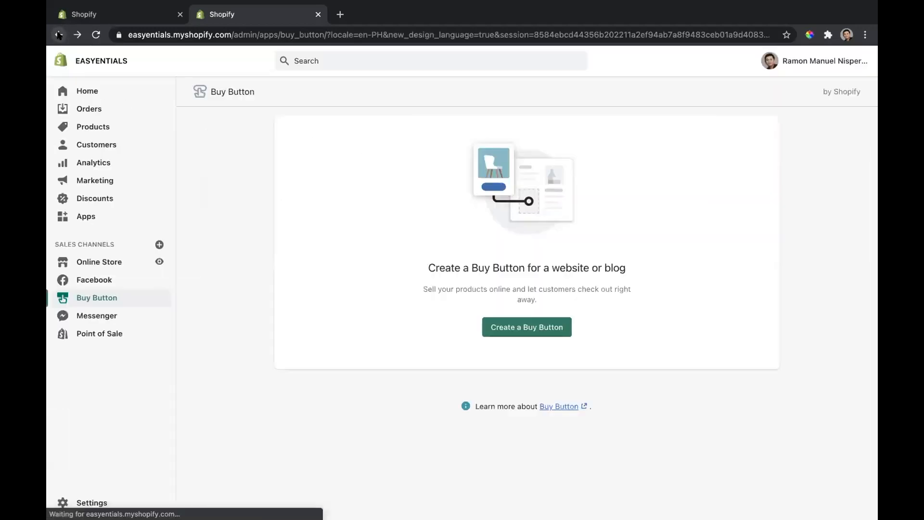
click(103, 280)
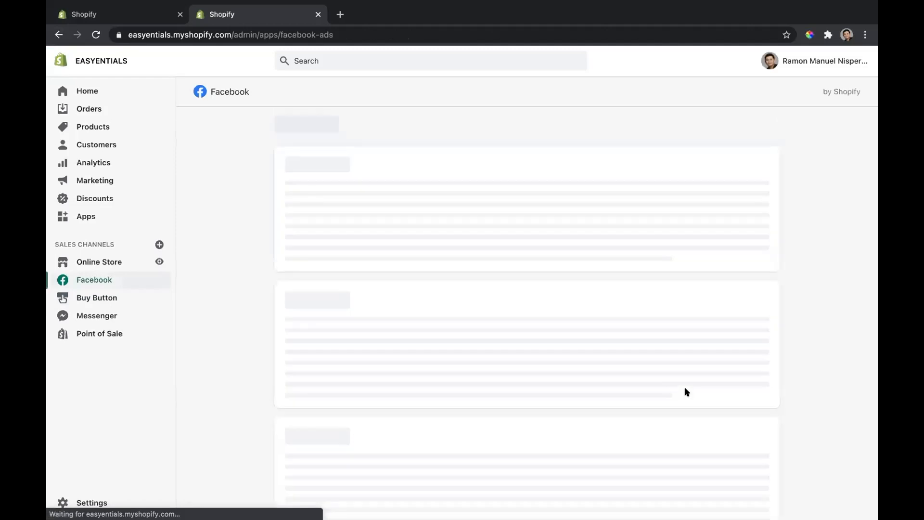
scroll(578, 323, down, 3)
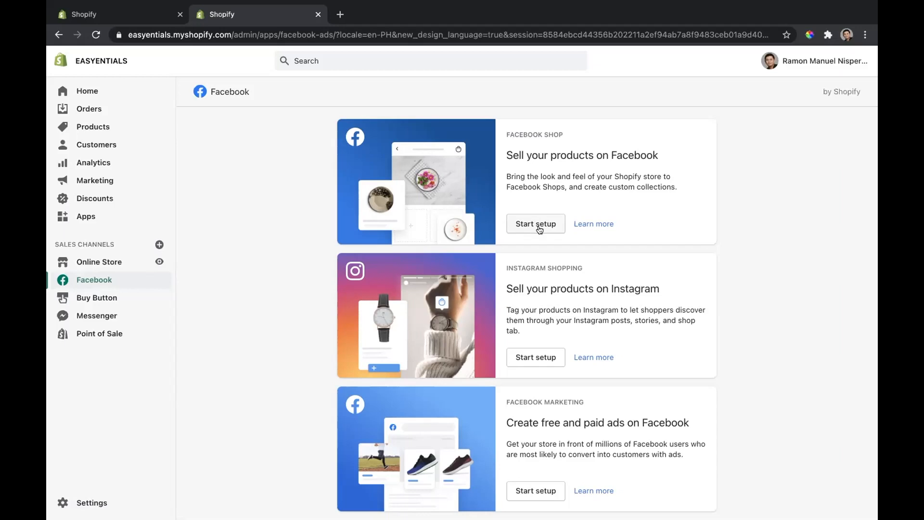
scroll(549, 279, down, 1)
scroll(540, 472, down, 1)
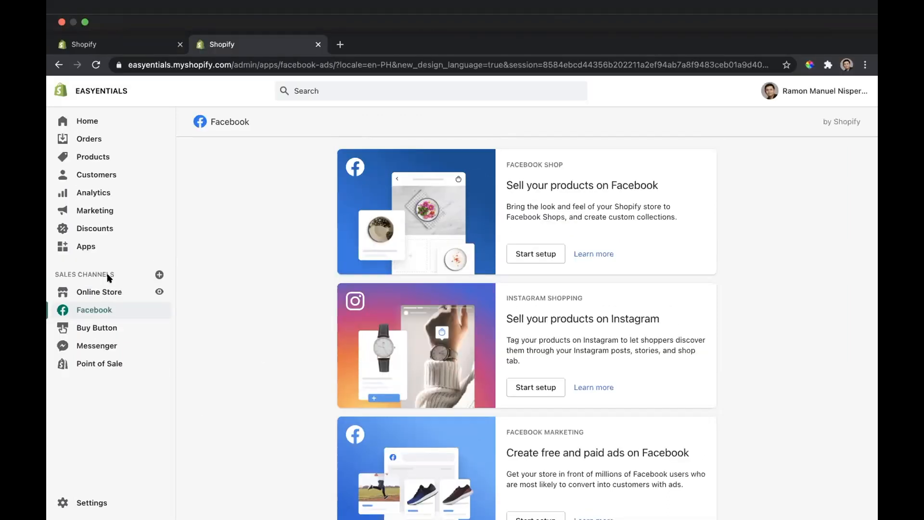
Step: Open the Online Store channel's Themes page and look over its live theme, store speed and theme library
click(109, 292)
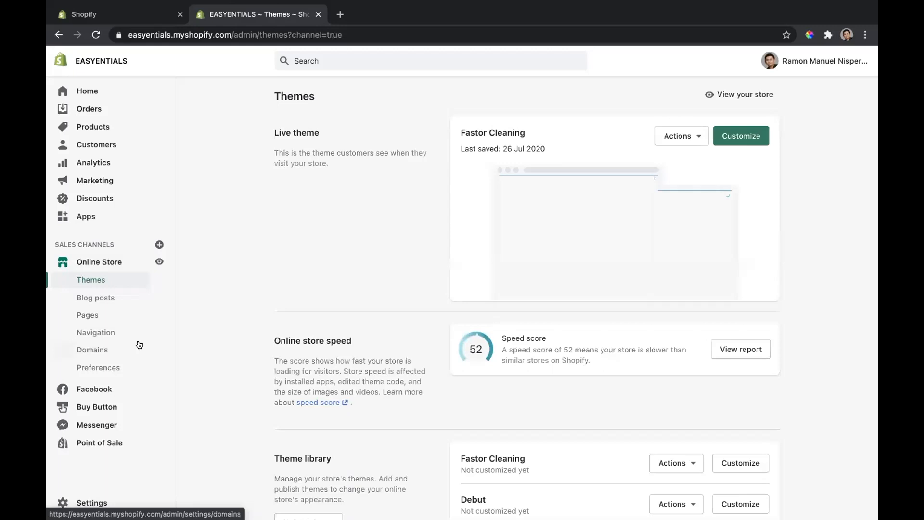
scroll(351, 322, down, 4)
scroll(353, 321, up, 4)
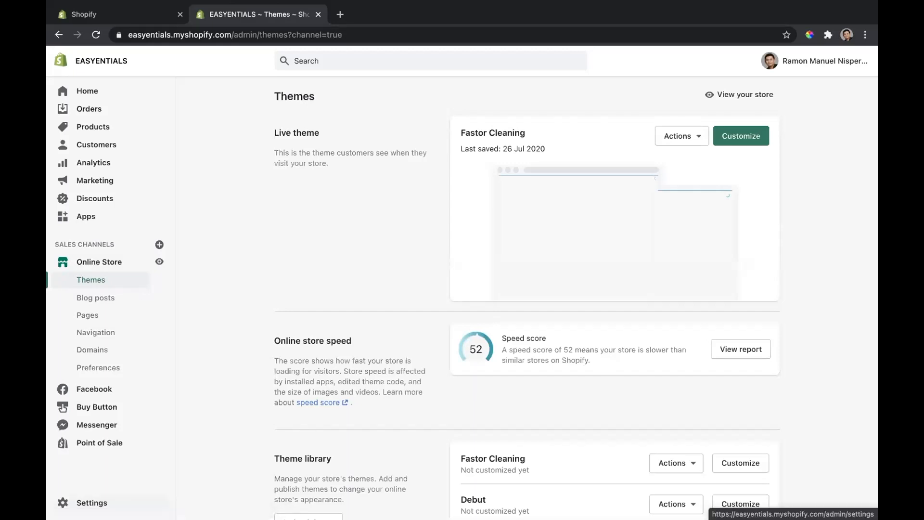
Step: Open the store's General settings and review the store details, address, standards and formats, and currency sections
click(91, 502)
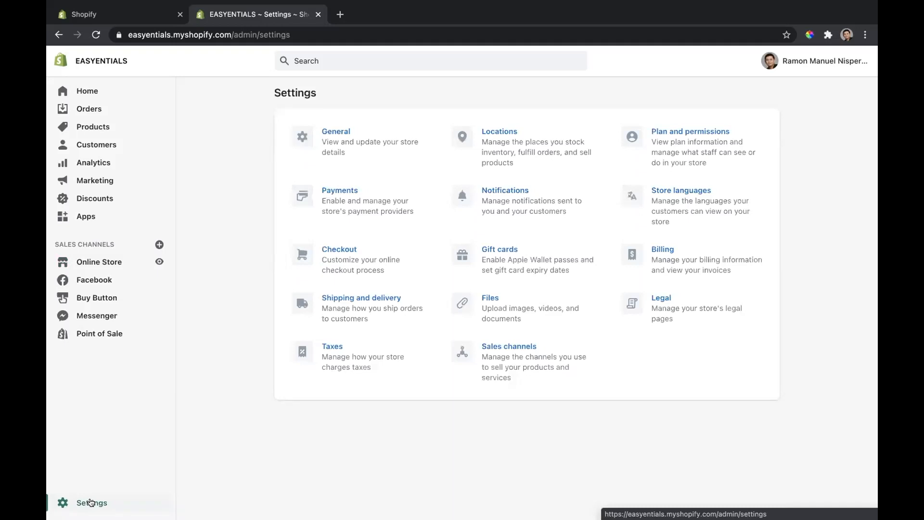
click(332, 145)
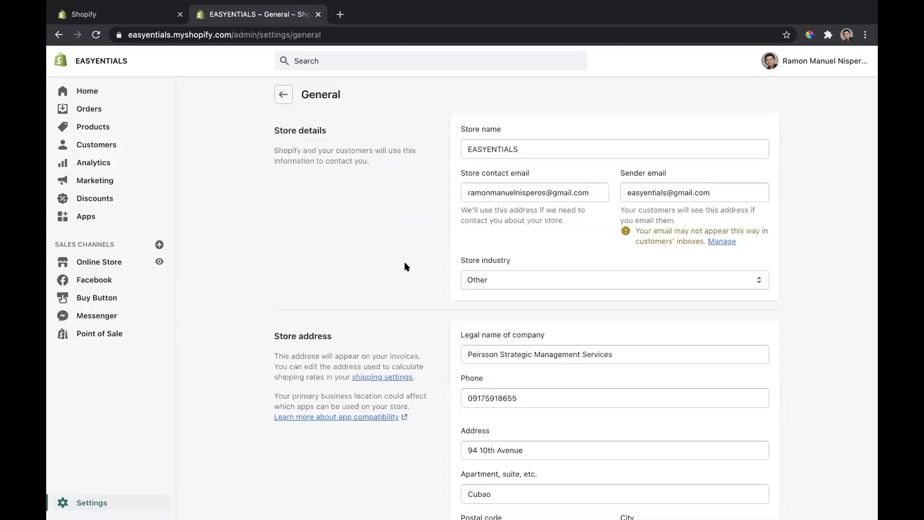
scroll(404, 267, down, 10)
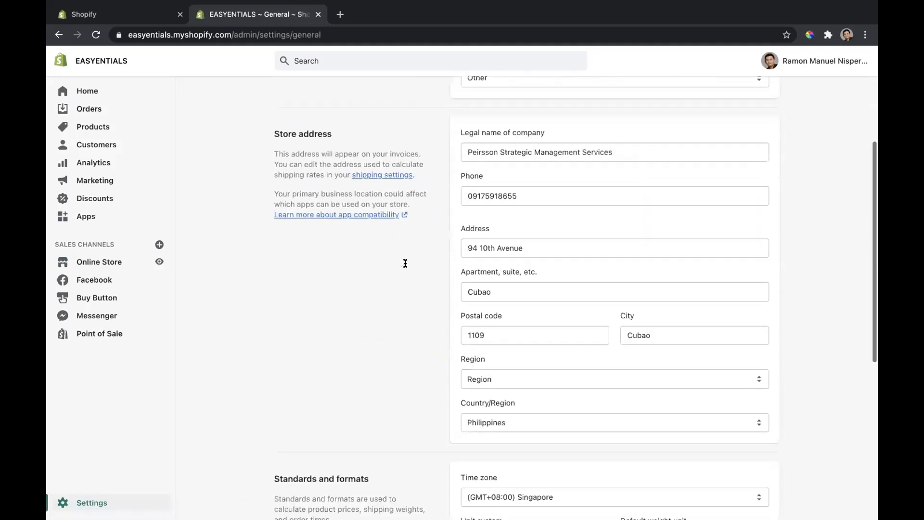
scroll(404, 266, down, 2)
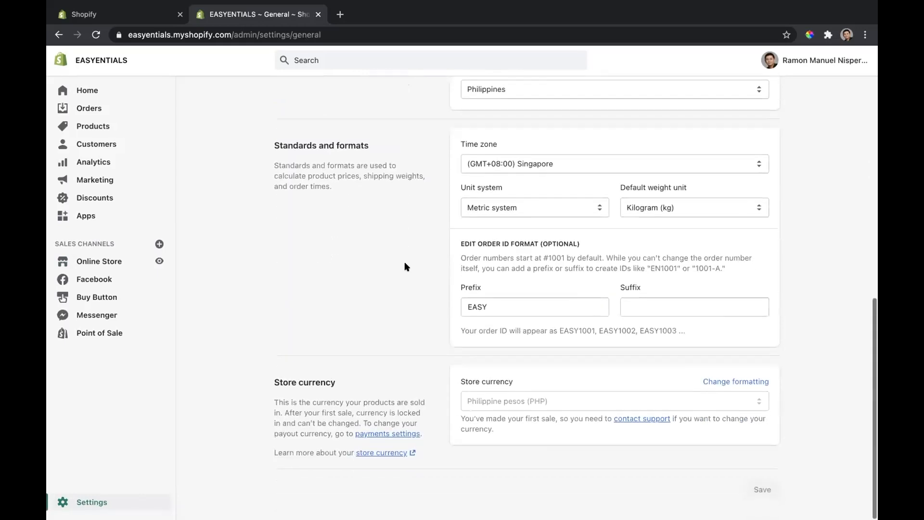
scroll(404, 266, up, 12)
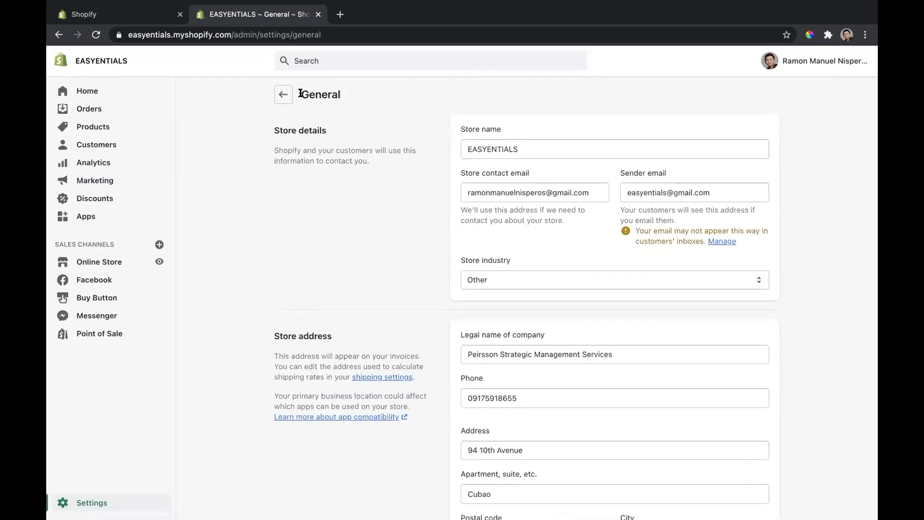
Step: Open the Payments settings and review the payment providers, alternative and manual payment methods, and payment capture options
click(282, 97)
click(322, 202)
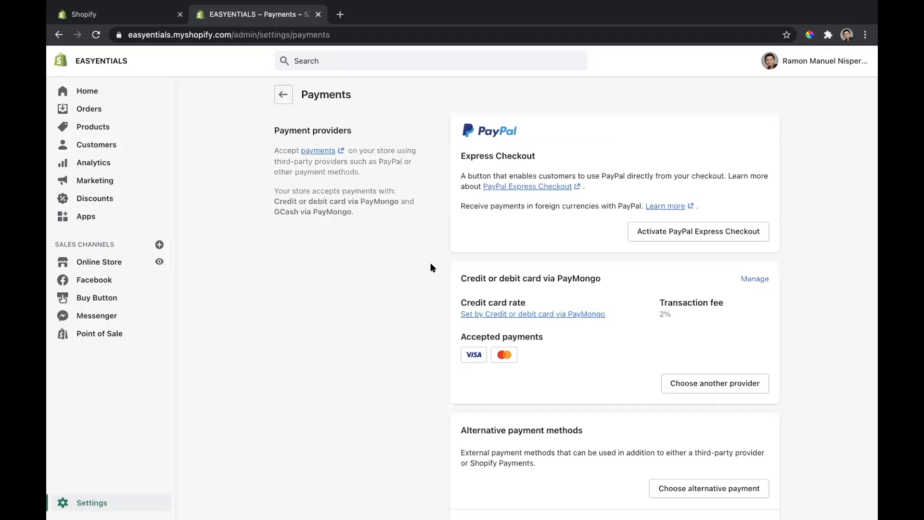
scroll(404, 309, down, 2)
scroll(404, 312, down, 1)
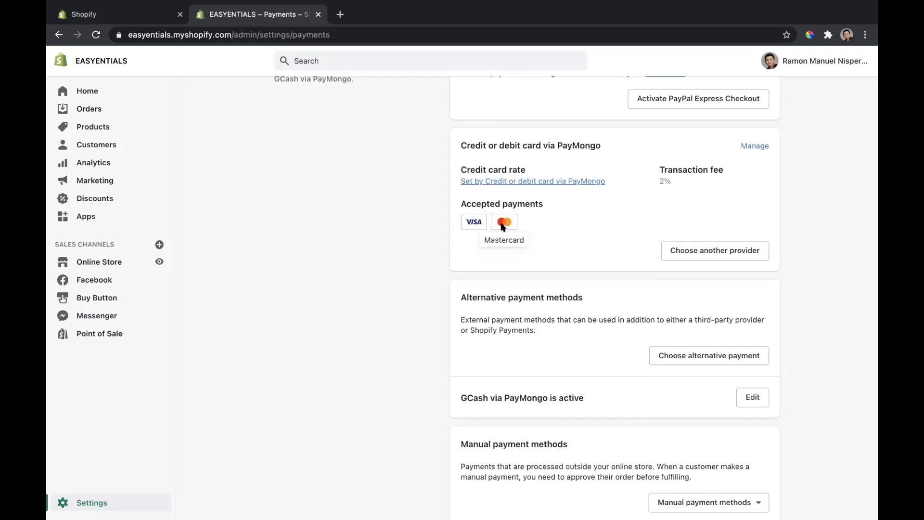
scroll(551, 246, down, 3)
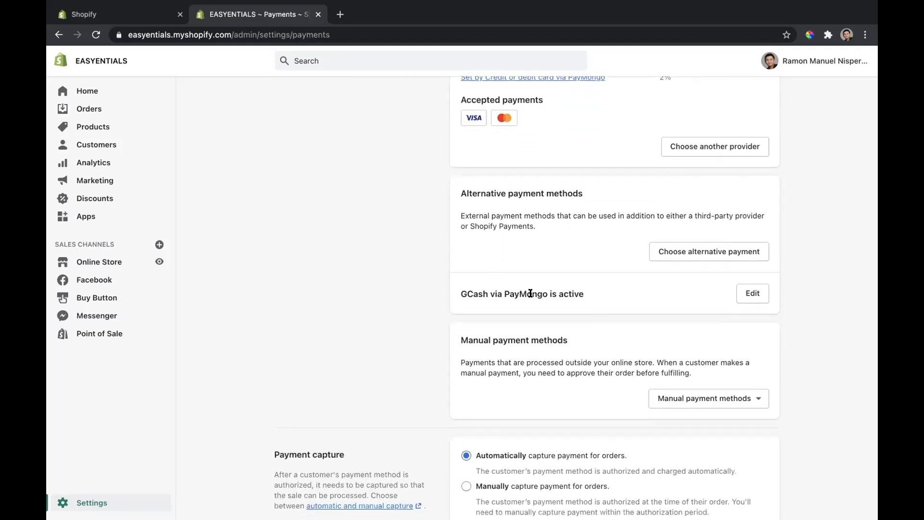
scroll(530, 293, down, 3)
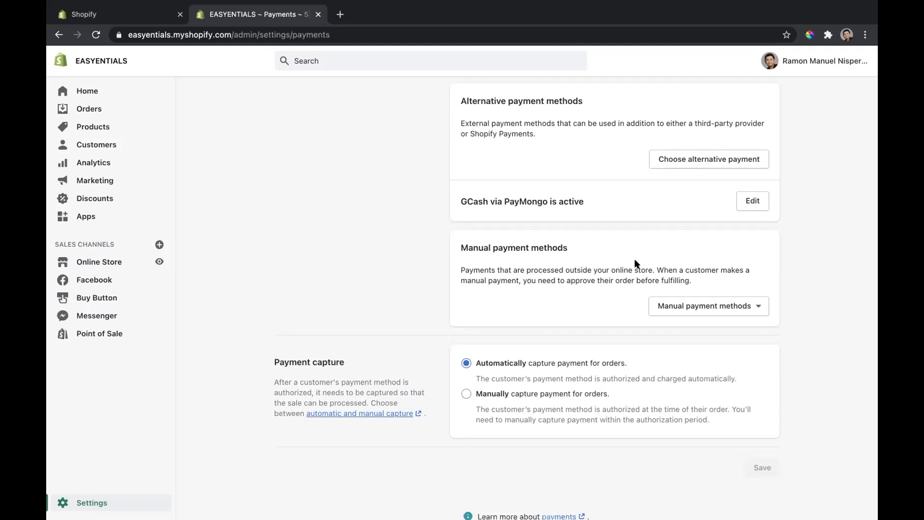
scroll(635, 260, up, 5)
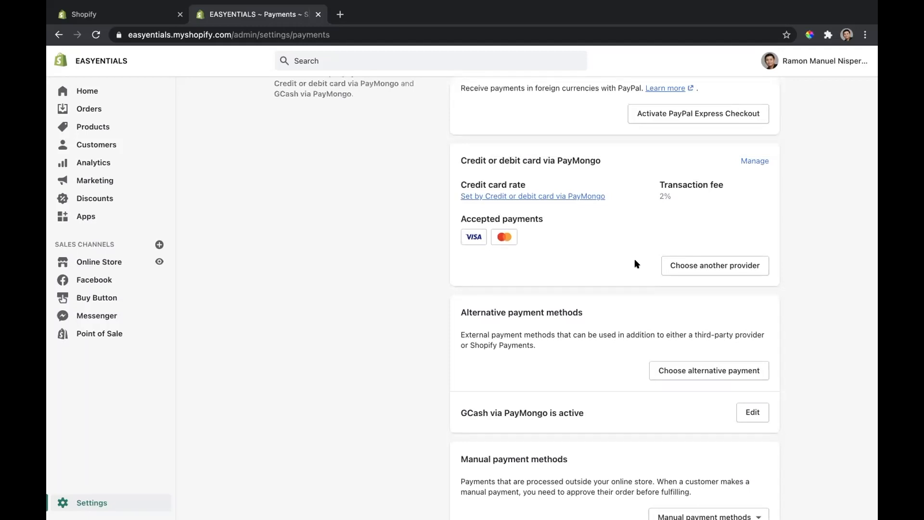
scroll(635, 264, up, 1)
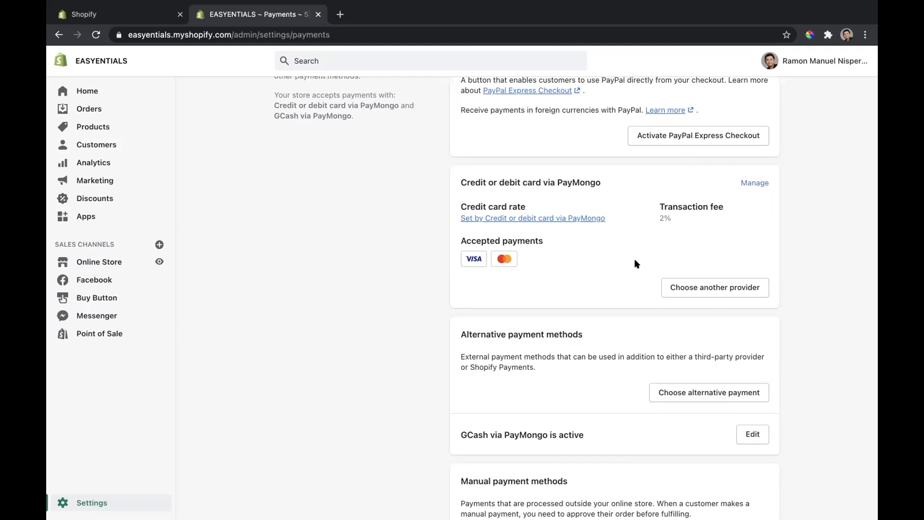
scroll(635, 264, down, 2)
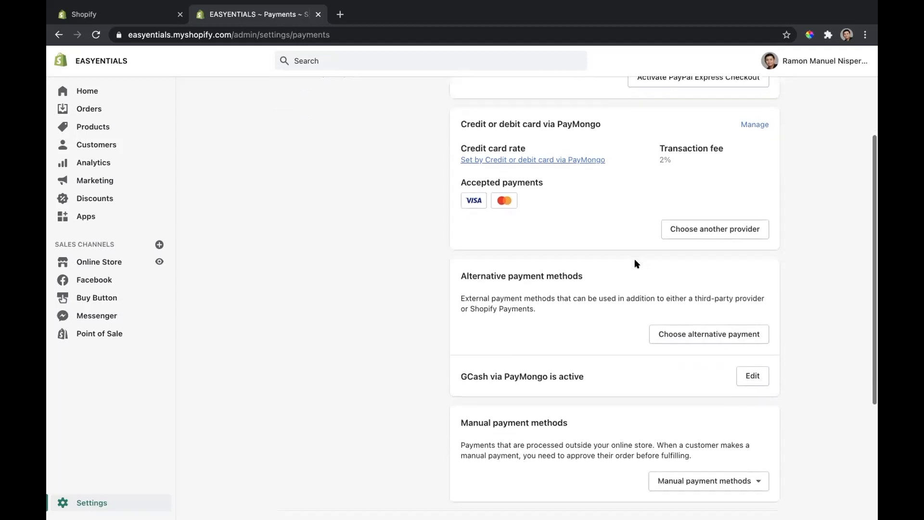
Step: Review the payment providers, open the settings of GCash via PayMongo, and look over its account information, accepted payments and test mode sections
scroll(634, 264, up, 1)
scroll(578, 243, down, 1)
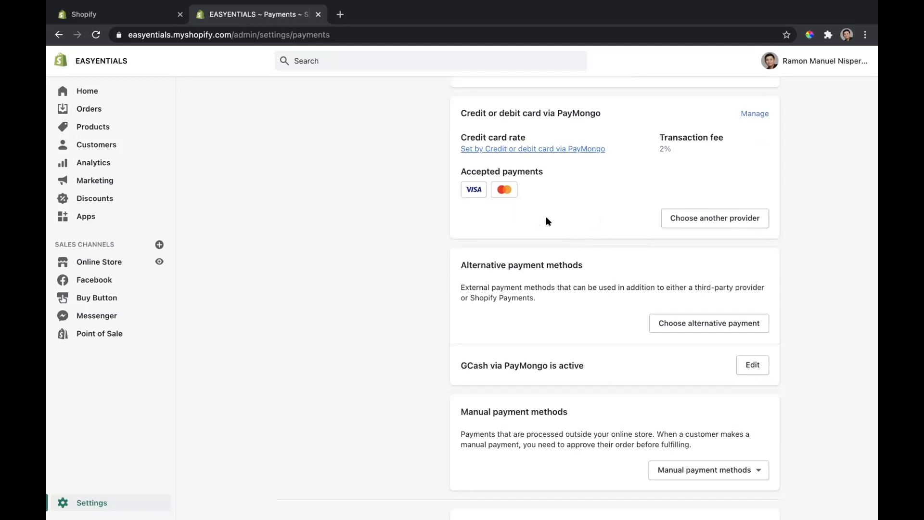
scroll(580, 220, up, 1)
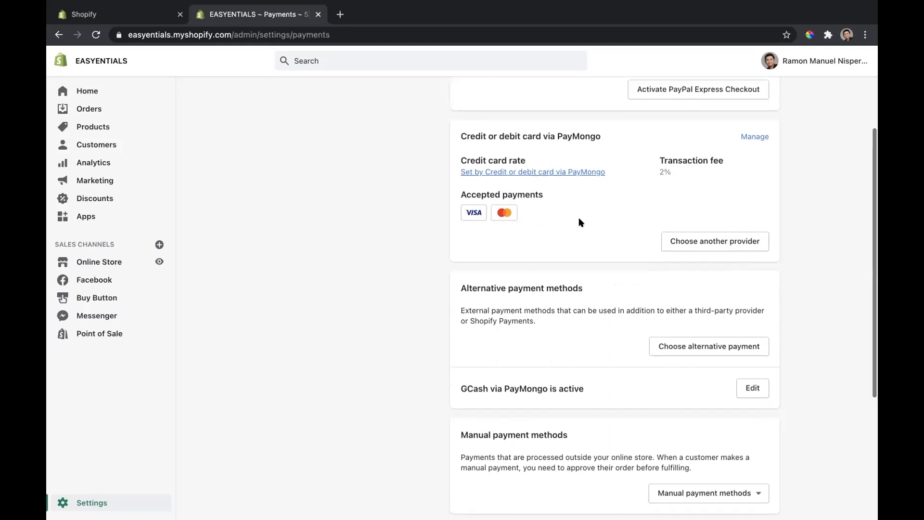
scroll(580, 220, down, 2)
click(752, 304)
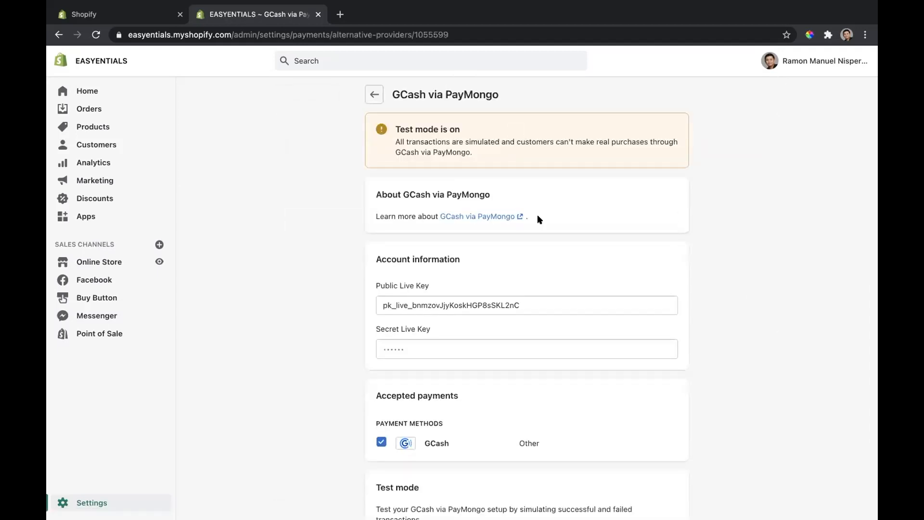
scroll(537, 220, down, 3)
scroll(537, 220, up, 3)
scroll(537, 219, down, 3)
scroll(537, 219, up, 2)
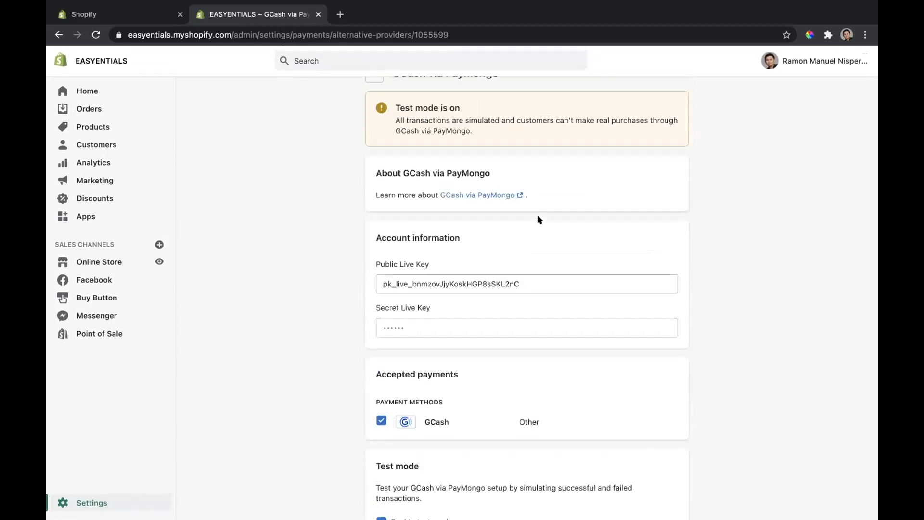
scroll(547, 255, up, 1)
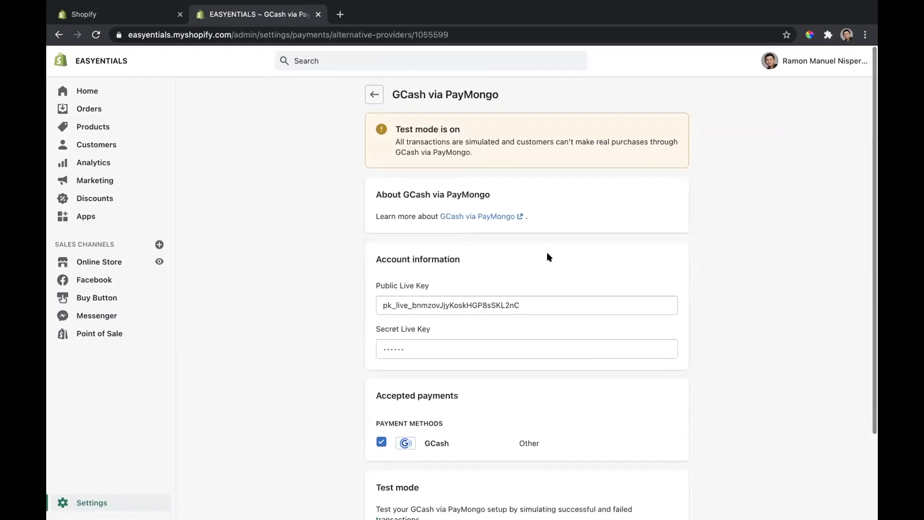
Step: Disable test mode for GCash via PayMongo and save the change
scroll(546, 252, down, 3)
click(399, 442)
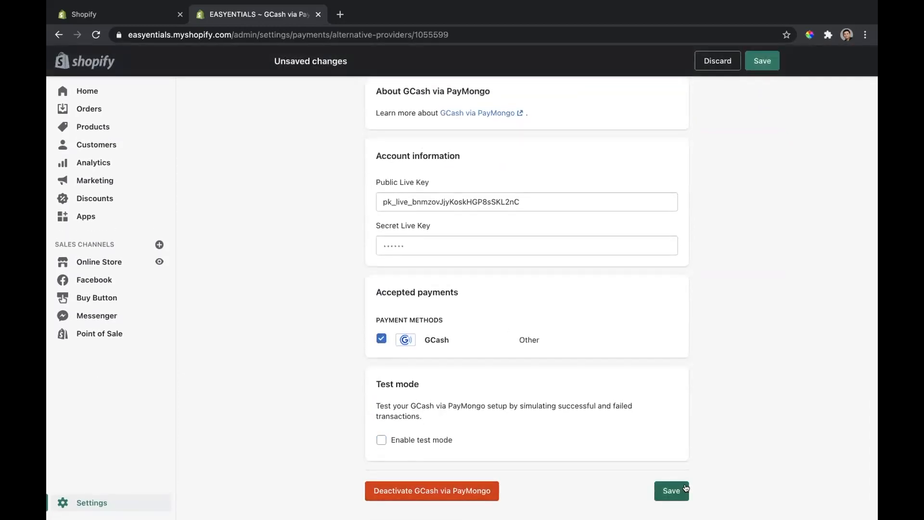
click(669, 490)
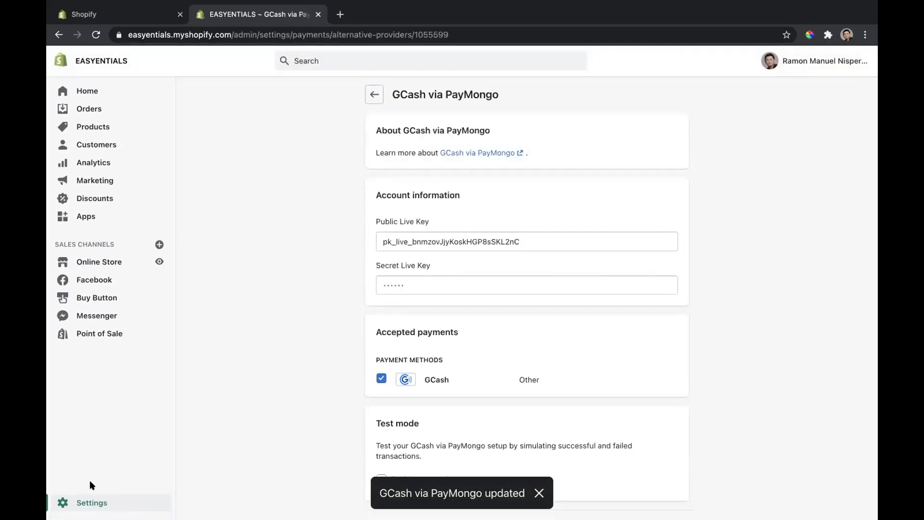
Step: Open the Shipping and delivery settings and look over the shipping, local delivery, local pickup, packages and packing slip sections
click(91, 502)
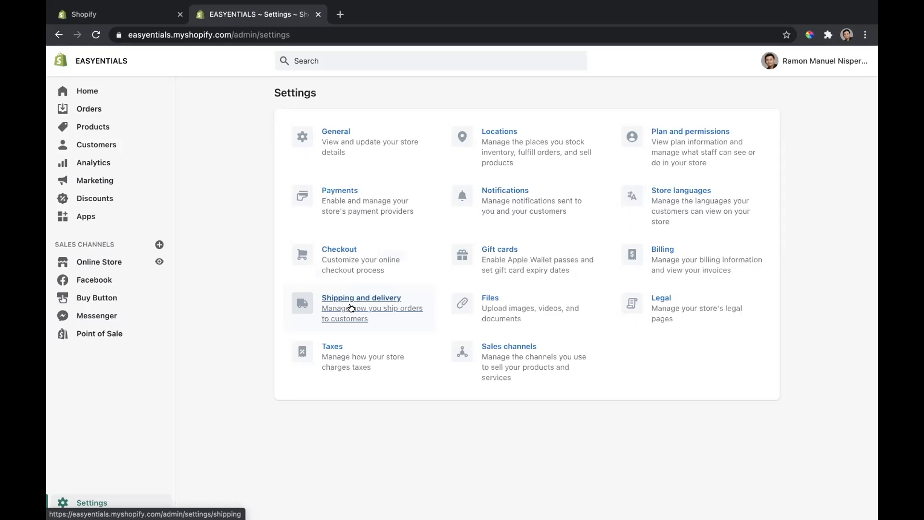
click(351, 308)
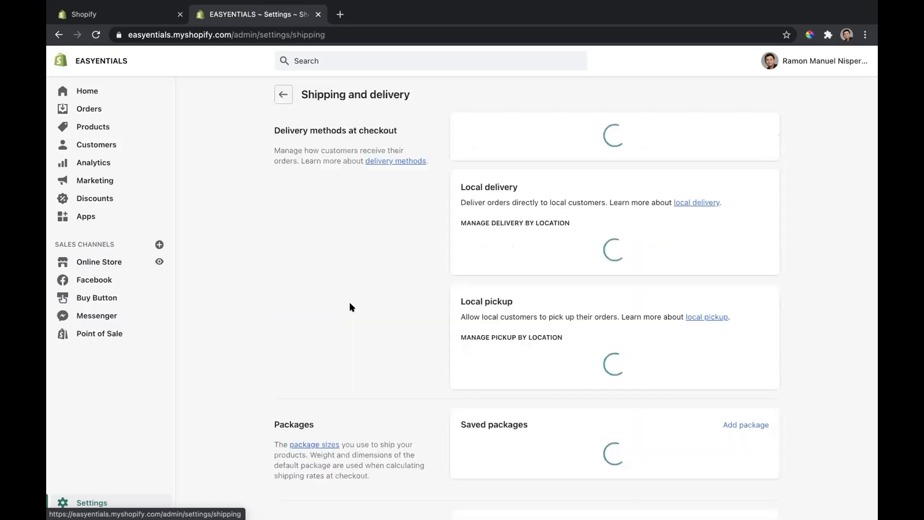
scroll(500, 339, down, 5)
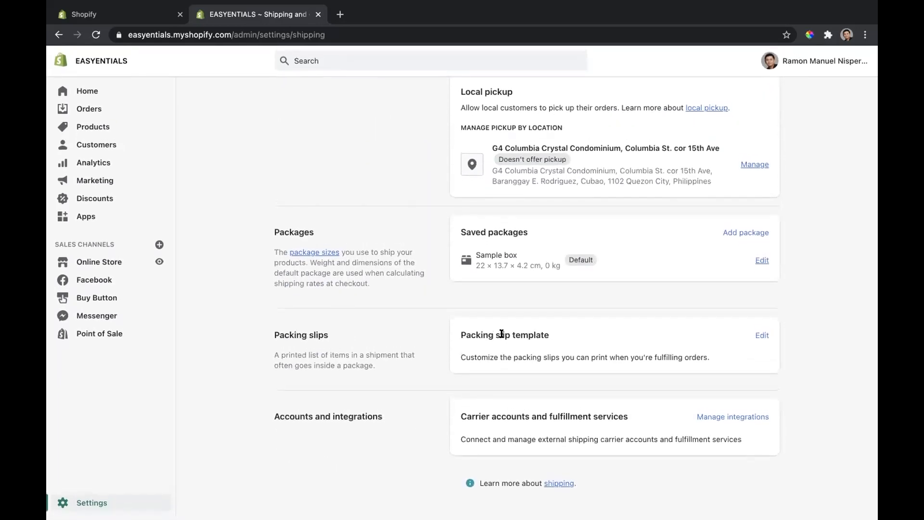
scroll(501, 333, up, 10)
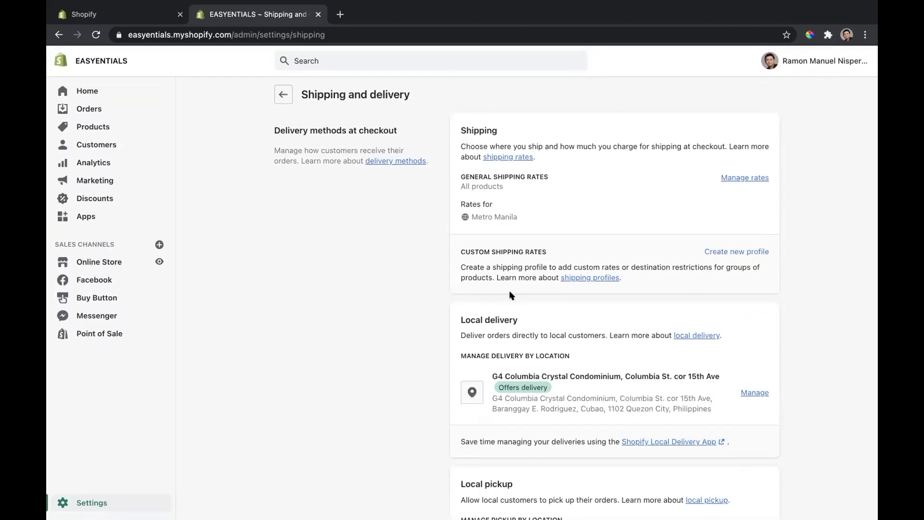
Step: Open the general shipping rates profile and review its products, shipping origin and shipping zones
click(738, 178)
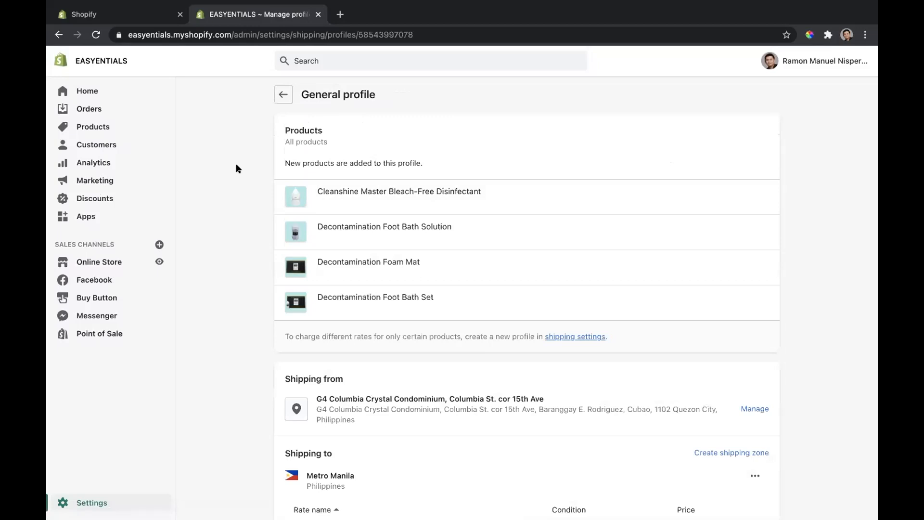
scroll(273, 214, down, 3)
scroll(273, 216, up, 4)
Step: Open the store's Legal settings and read through the refund policy down to the privacy policy
click(92, 501)
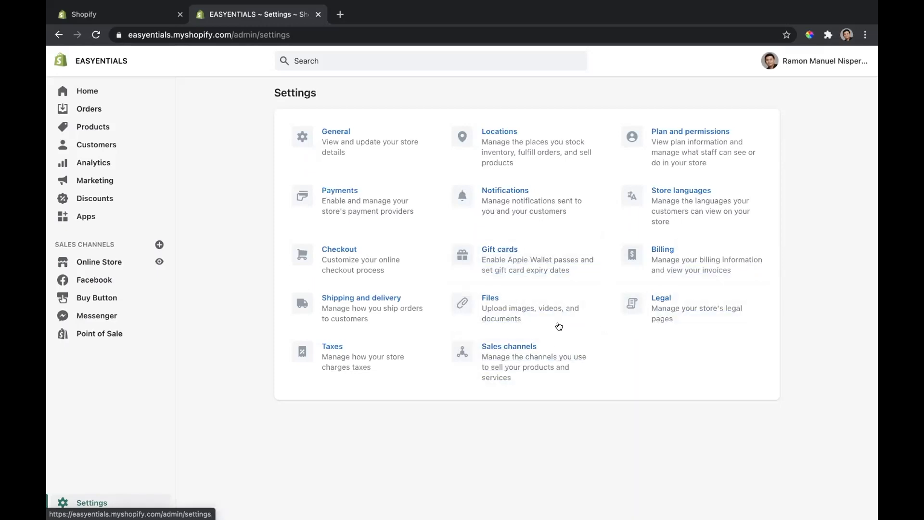
click(677, 315)
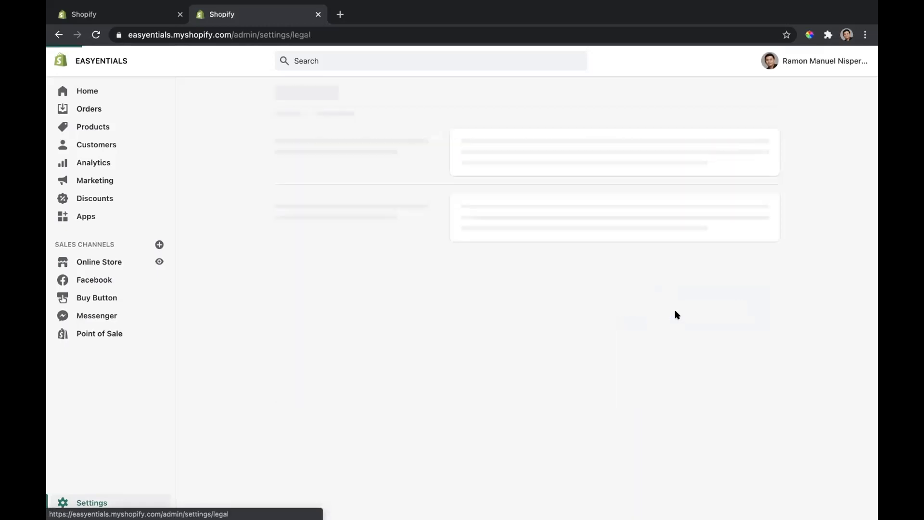
scroll(675, 311, down, 3)
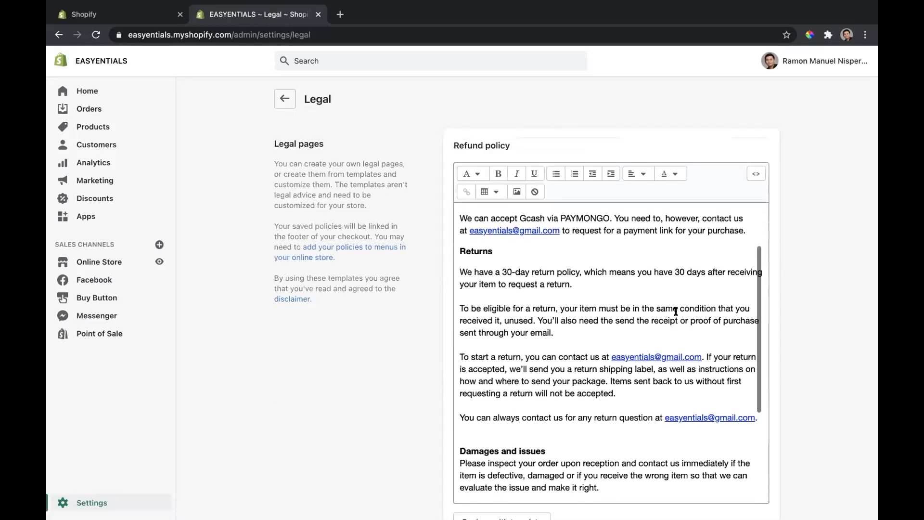
scroll(510, 328, down, 1)
scroll(510, 327, down, 5)
scroll(477, 329, down, 10)
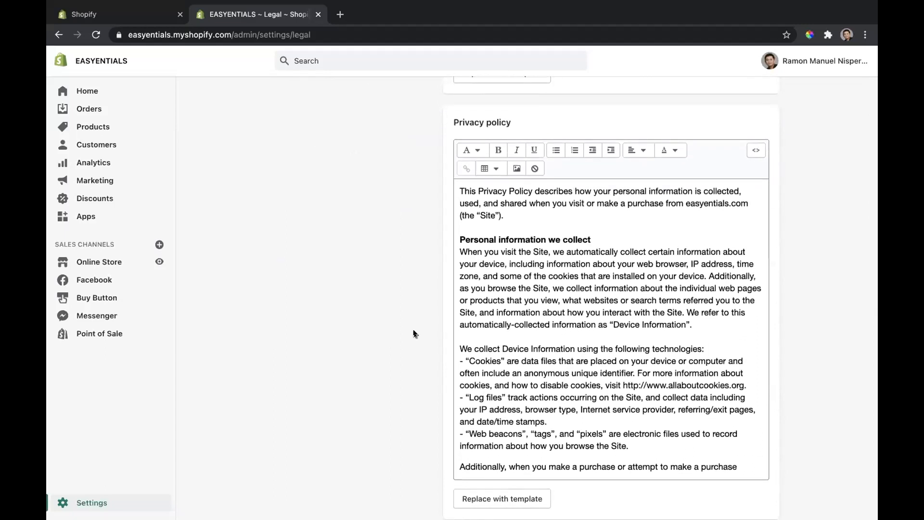
Step: Look through the privacy policy, terms of service and shipping policy texts, and return to the start of the legal pages
click(553, 290)
scroll(553, 291, down, 5)
scroll(556, 291, down, 9)
scroll(556, 290, down, 8)
scroll(556, 290, down, 2)
scroll(380, 289, down, 6)
scroll(380, 293, down, 4)
scroll(482, 249, down, 5)
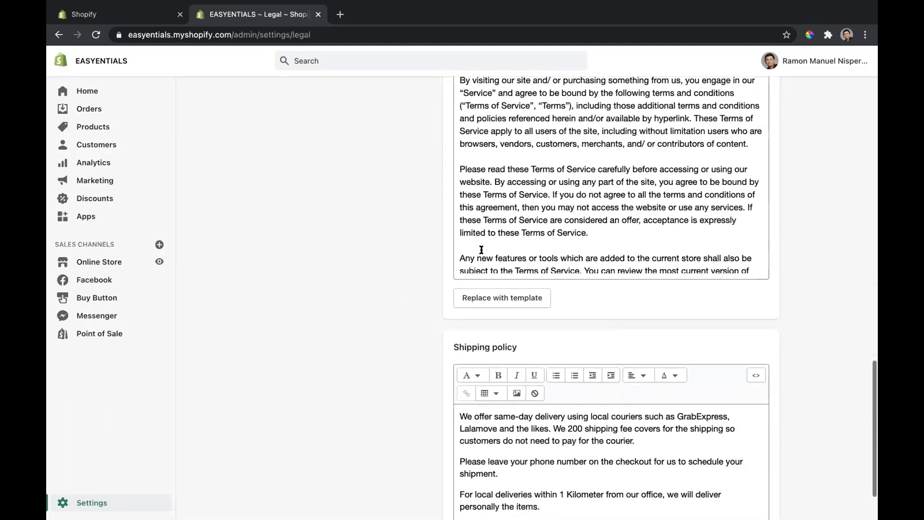
scroll(496, 238, down, 3)
scroll(392, 366, down, 2)
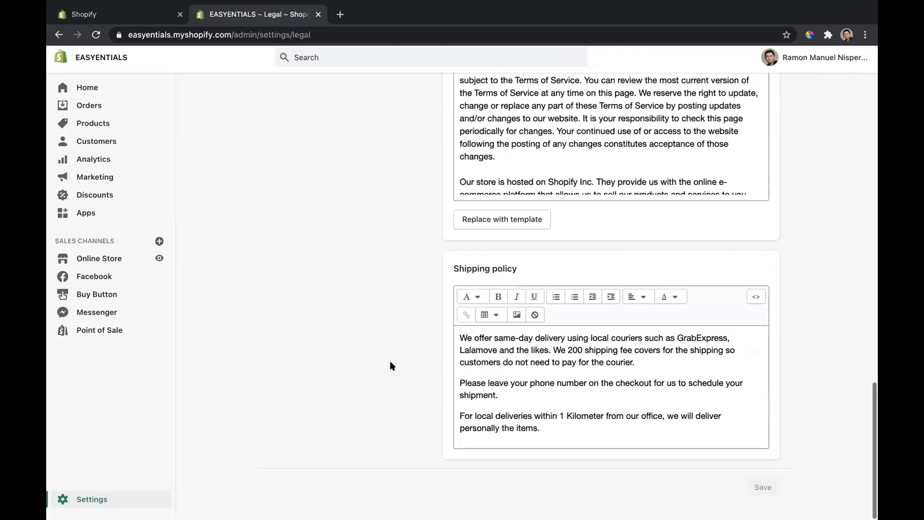
scroll(391, 380, up, 15)
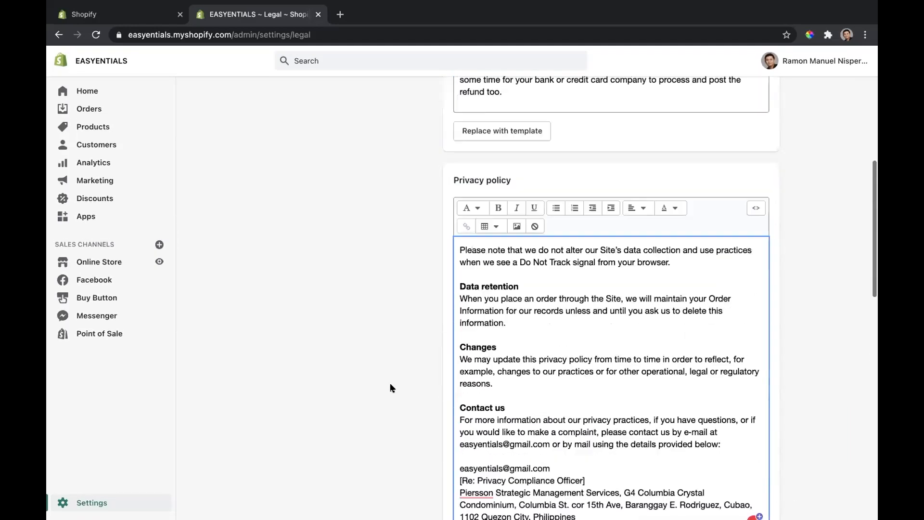
scroll(390, 387, up, 2)
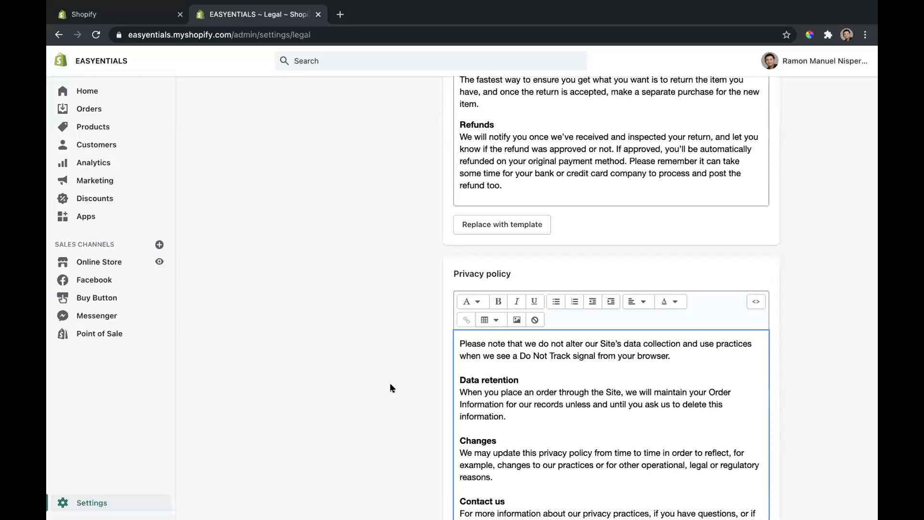
scroll(390, 388, up, 6)
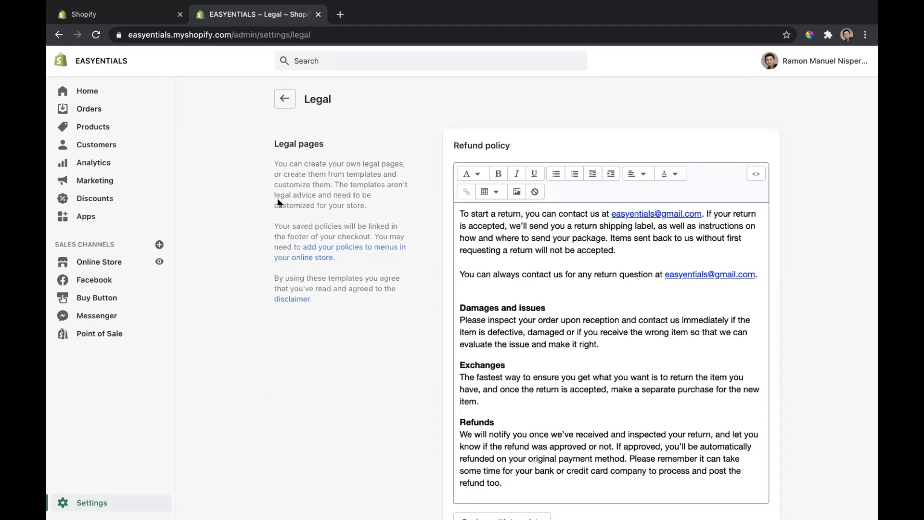
Step: Return to the Online Store's Themes page, open the free themes collection and browse the available themes
click(92, 502)
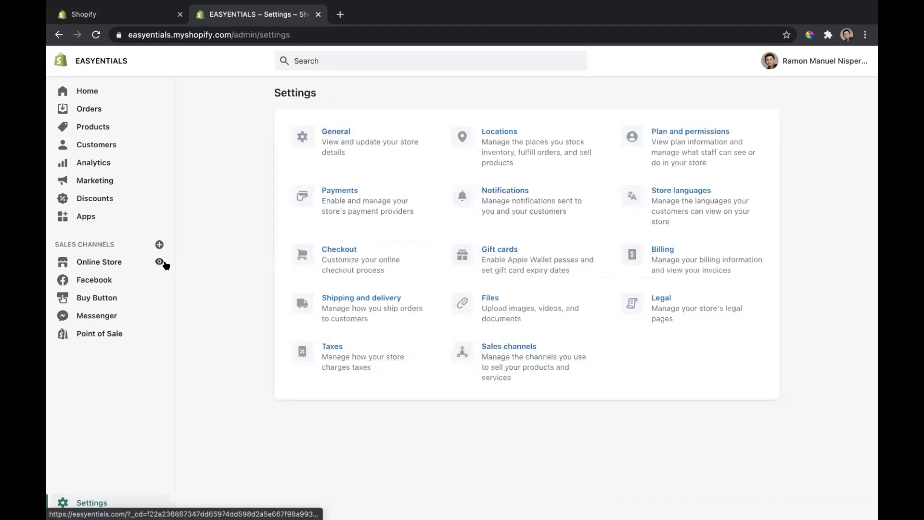
click(114, 265)
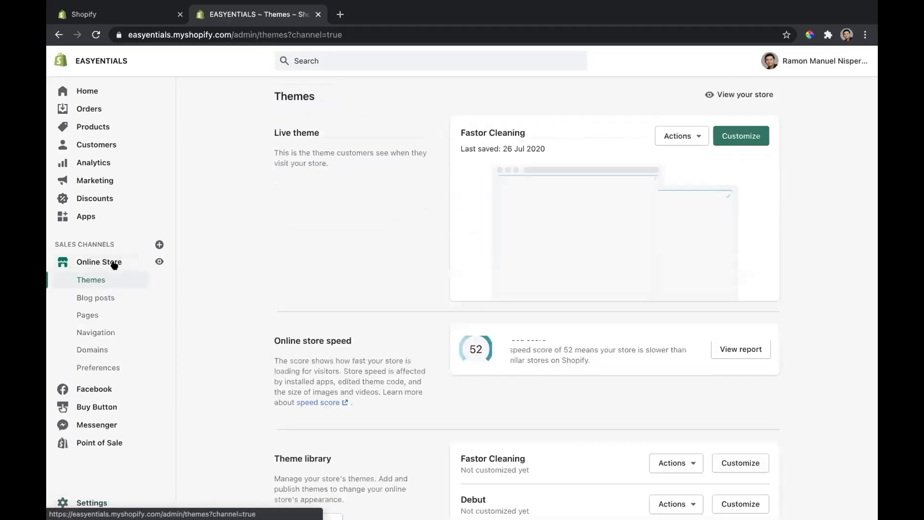
scroll(437, 249, down, 4)
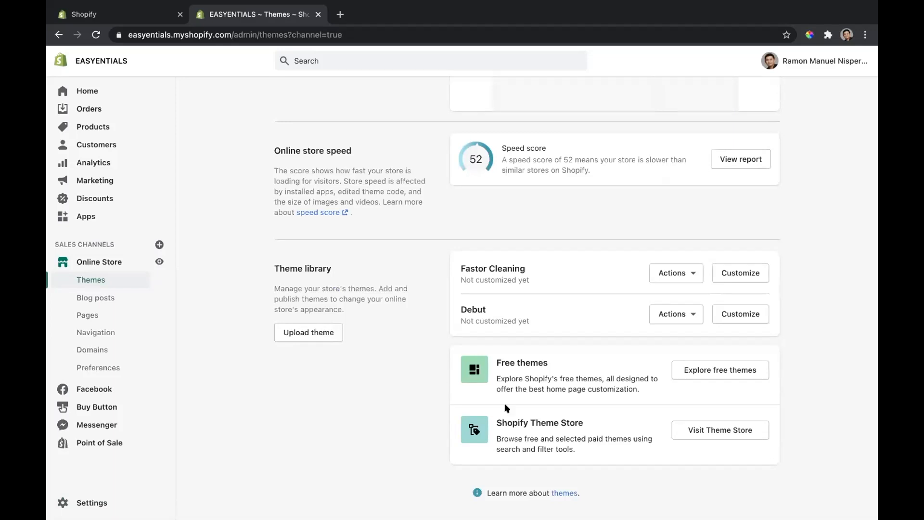
click(713, 374)
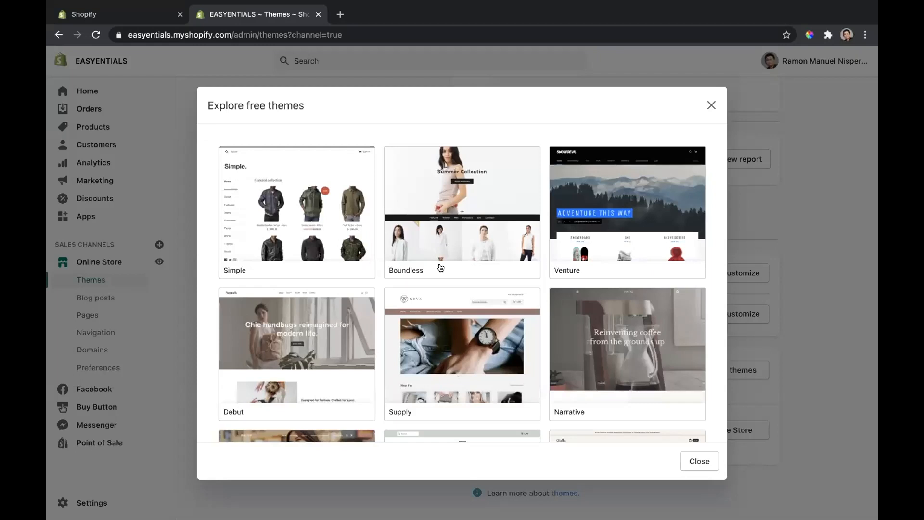
scroll(475, 249, down, 3)
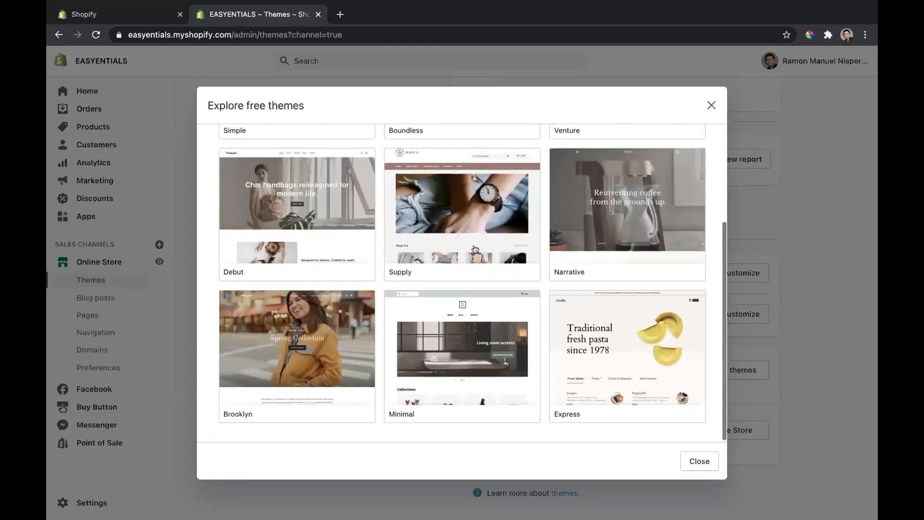
scroll(475, 249, up, 1)
scroll(474, 249, up, 2)
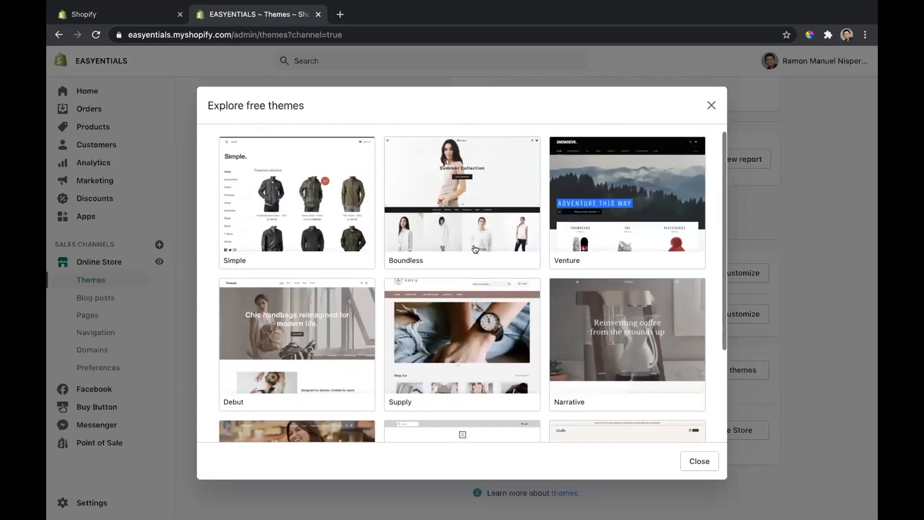
Step: Preview the Boundless theme in its Vibrant style and go back to the free themes list
click(458, 216)
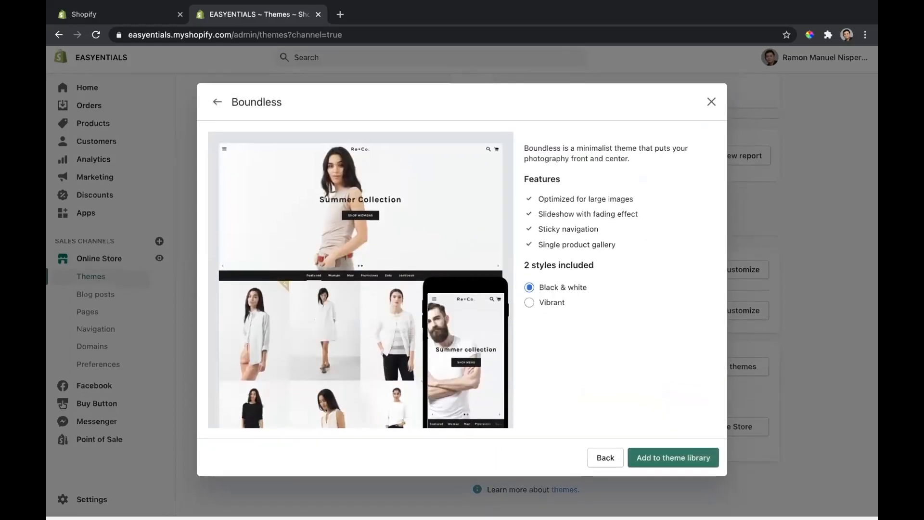
click(528, 308)
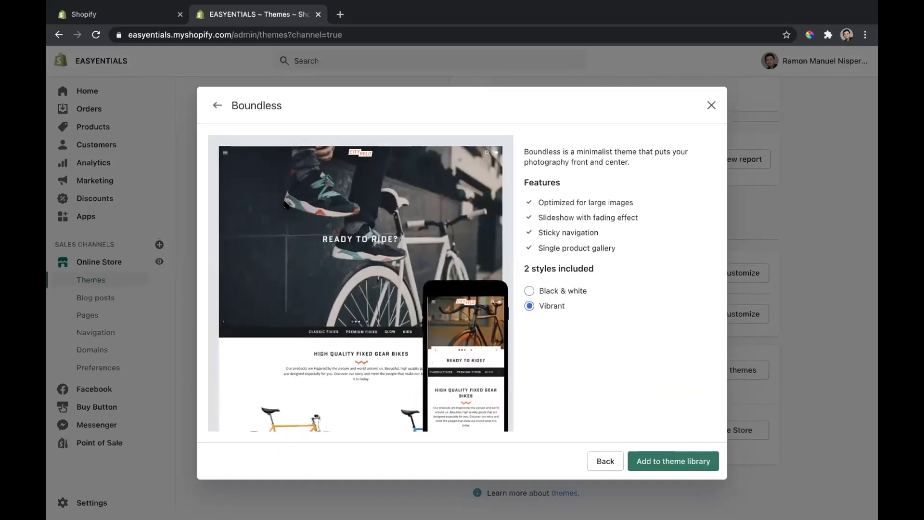
click(217, 105)
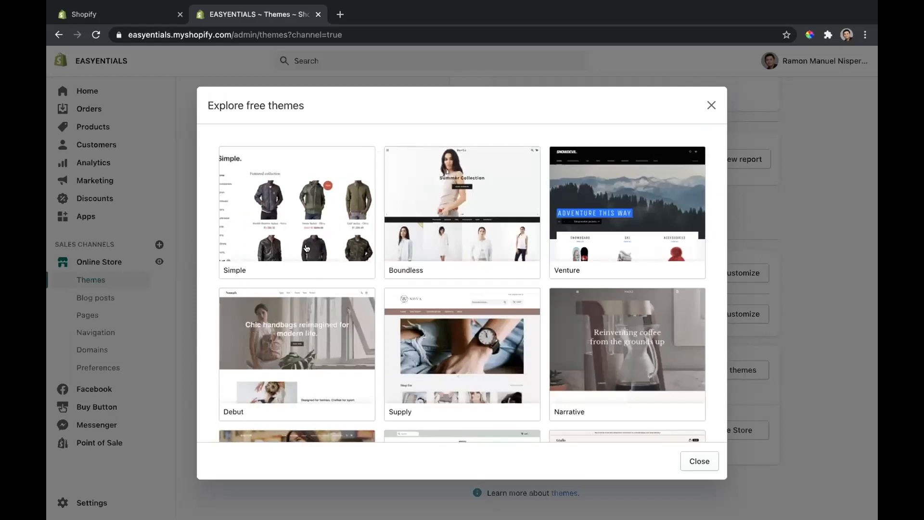
Step: Preview the Express theme in its Pantry style and close the free themes browser without adding a theme
scroll(510, 284, down, 3)
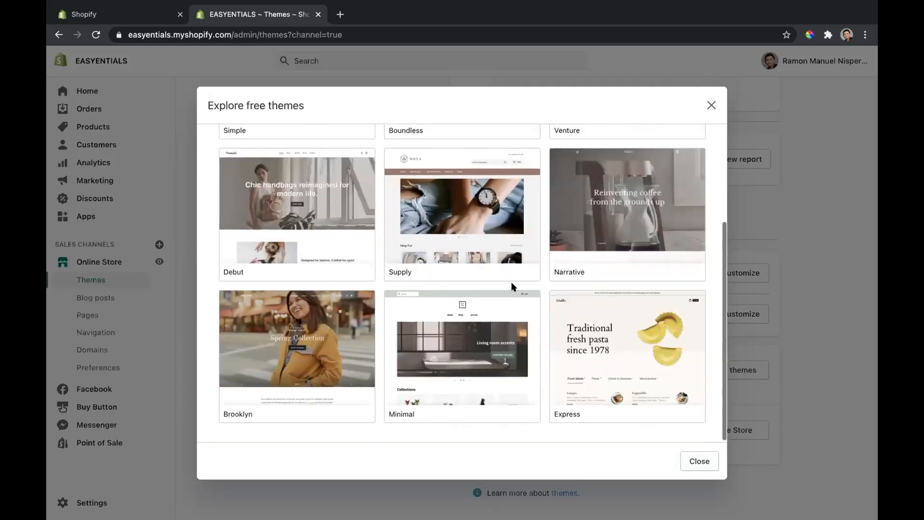
click(601, 357)
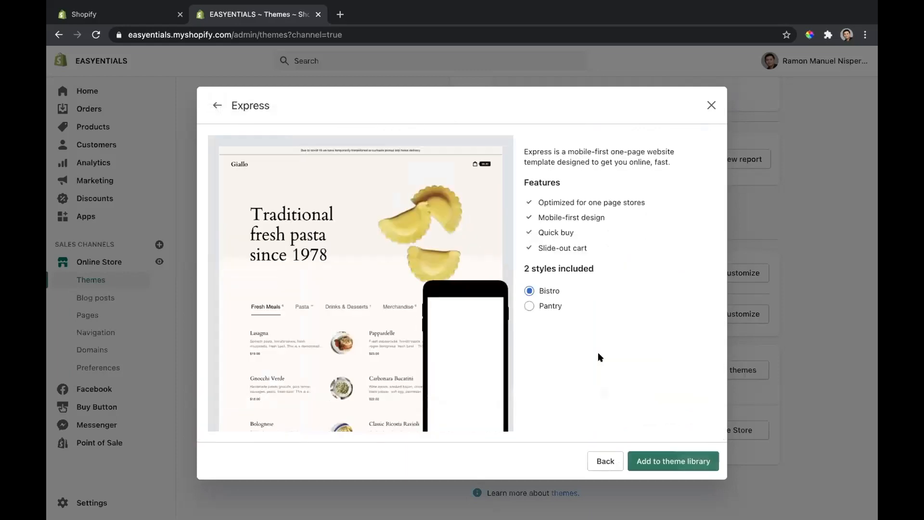
click(553, 308)
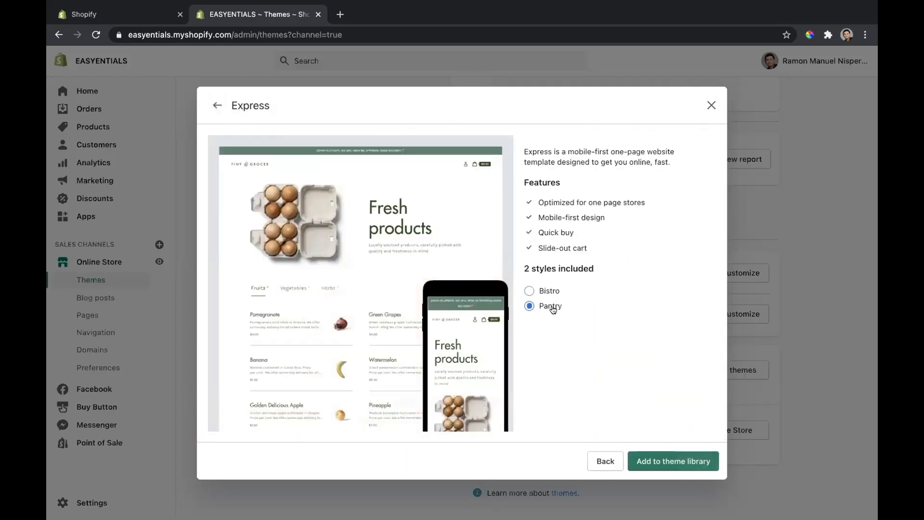
click(712, 105)
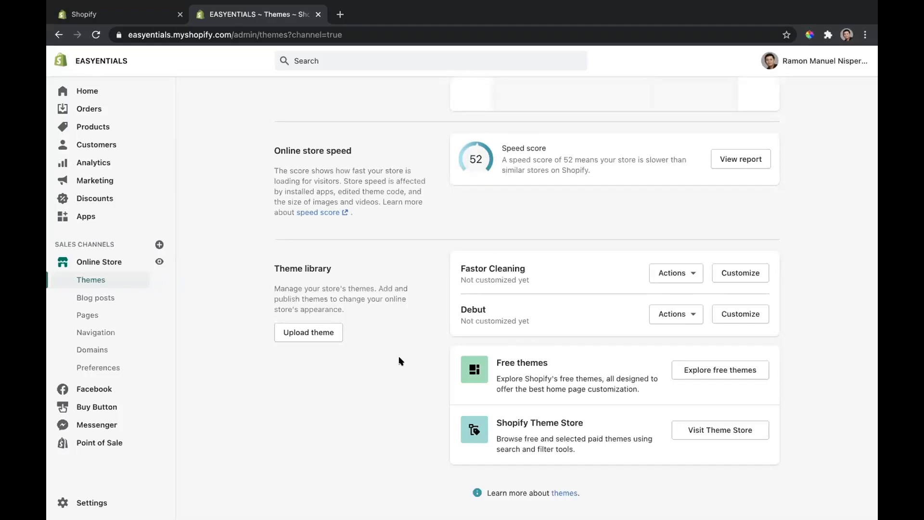
Step: Open the Shopify Theme Store and browse its home page collections, from trending themes to those for small inventories
click(700, 428)
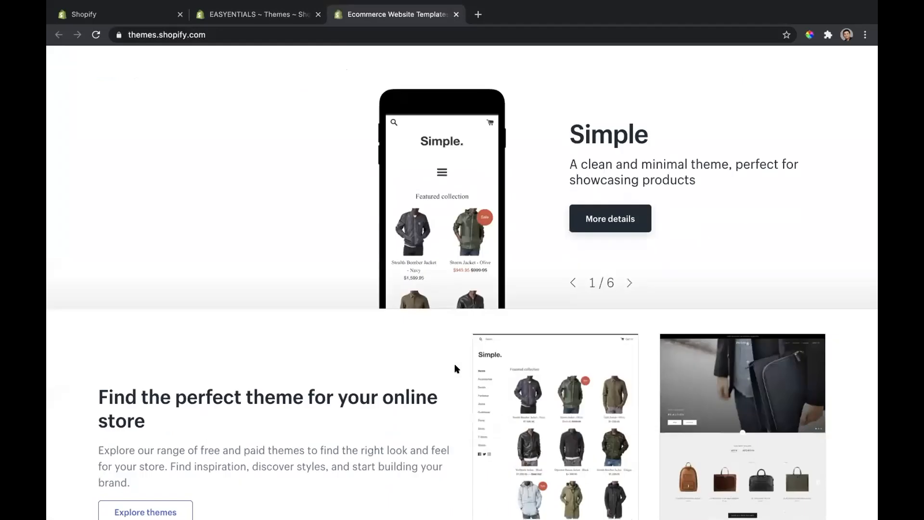
scroll(457, 368, down, 8)
scroll(456, 369, down, 3)
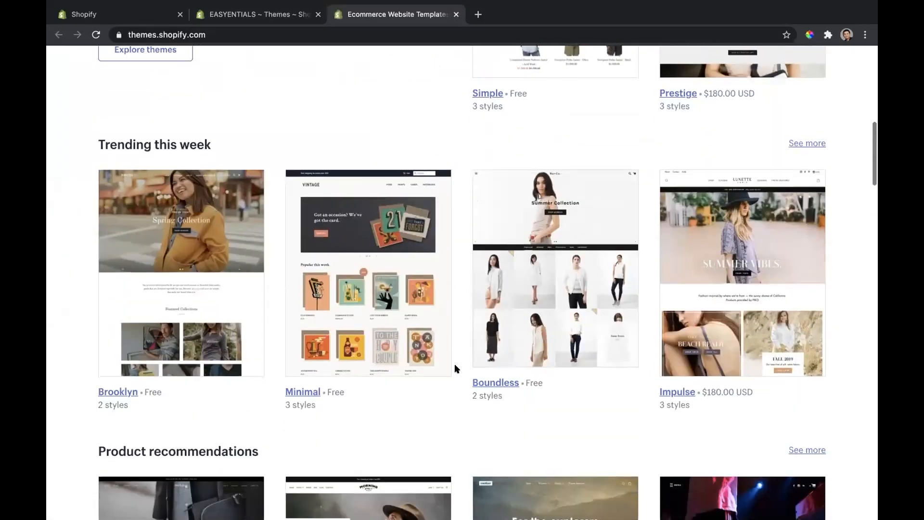
scroll(457, 368, down, 10)
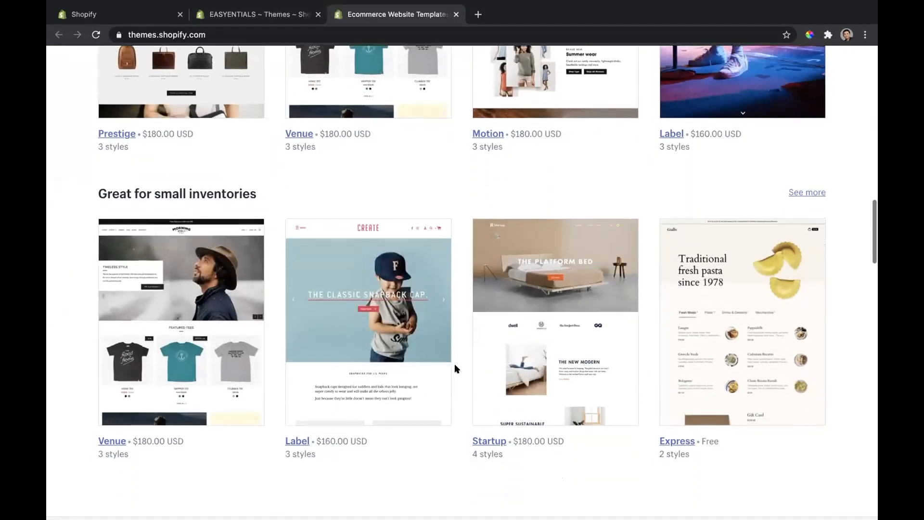
scroll(506, 207, up, 1)
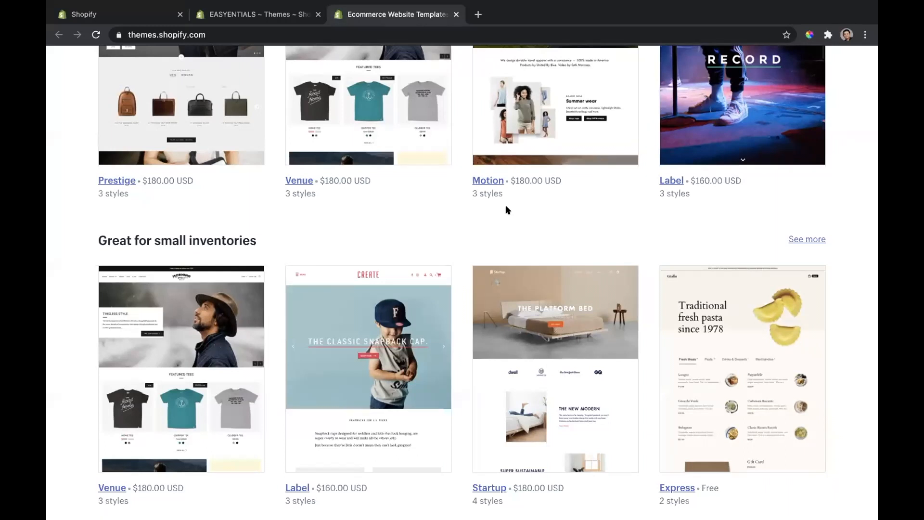
scroll(505, 206, up, 12)
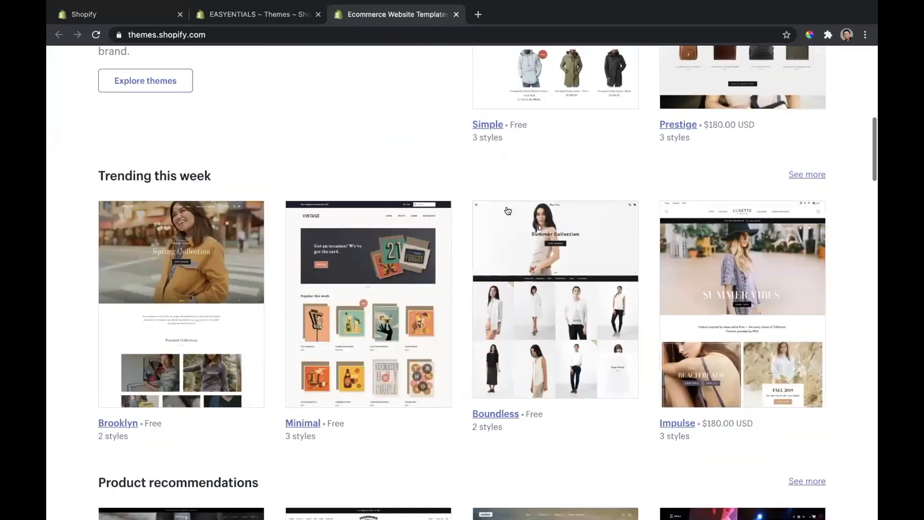
scroll(508, 210, up, 15)
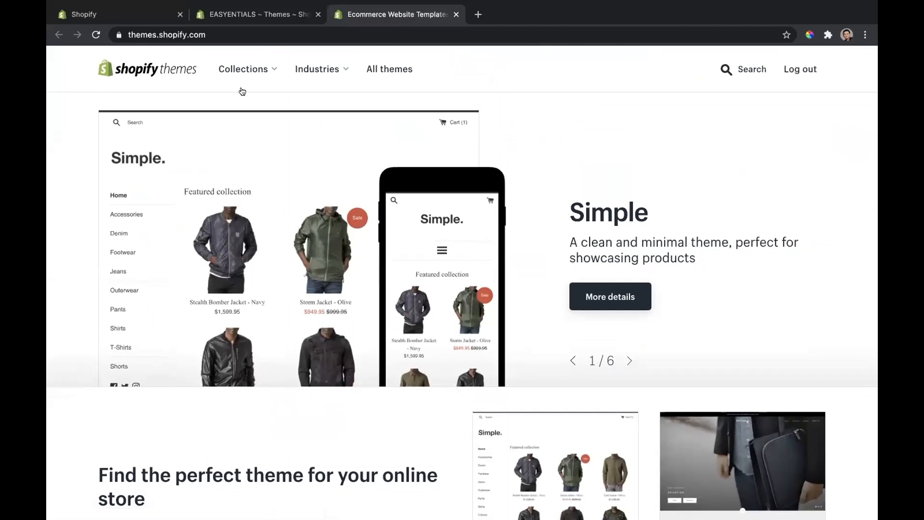
Step: Return to the store admin's Themes page and open the live Fastor Cleaning theme for customizing
click(245, 16)
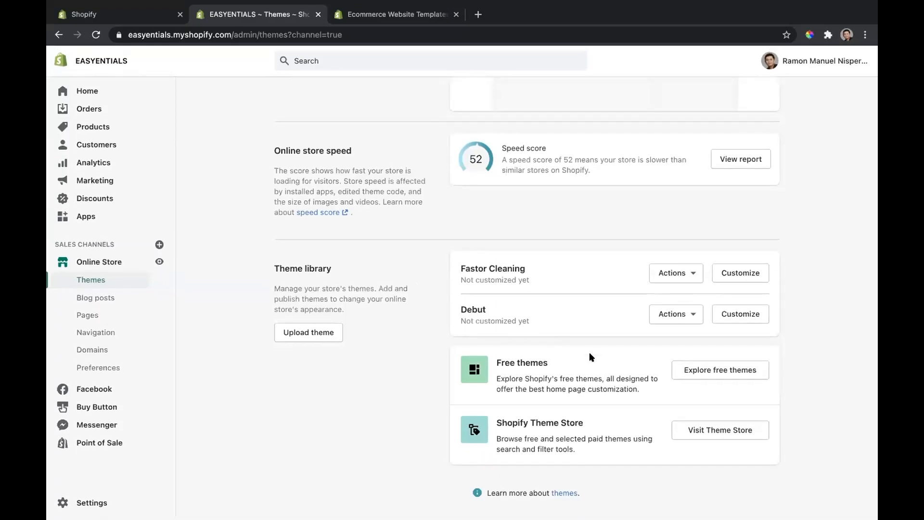
scroll(590, 355, up, 4)
scroll(611, 332, down, 4)
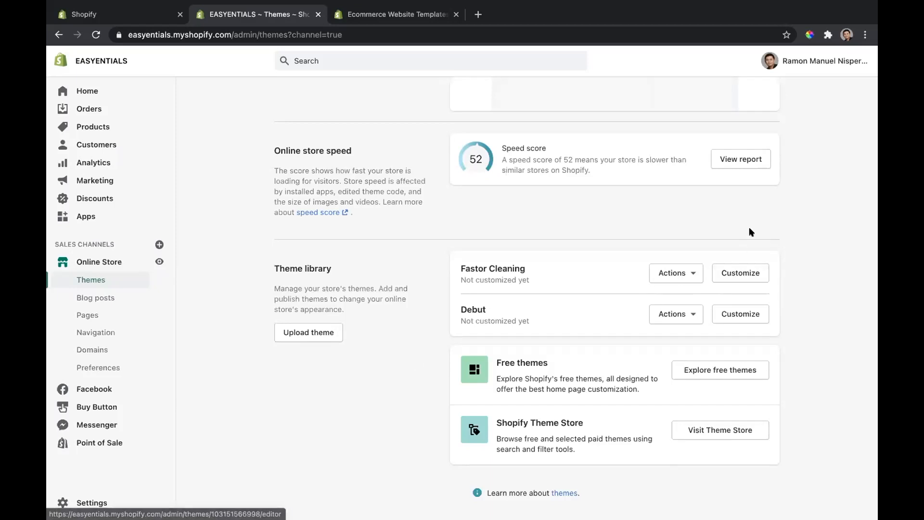
scroll(749, 230, up, 5)
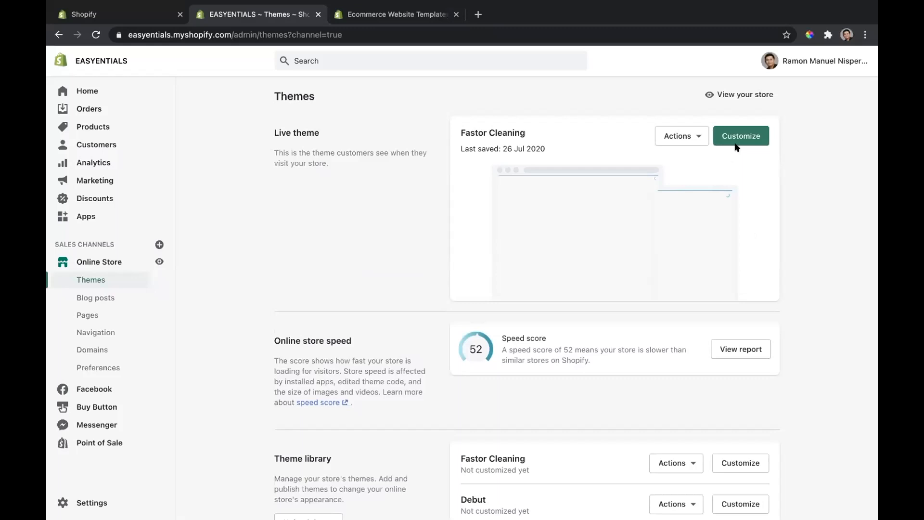
click(735, 142)
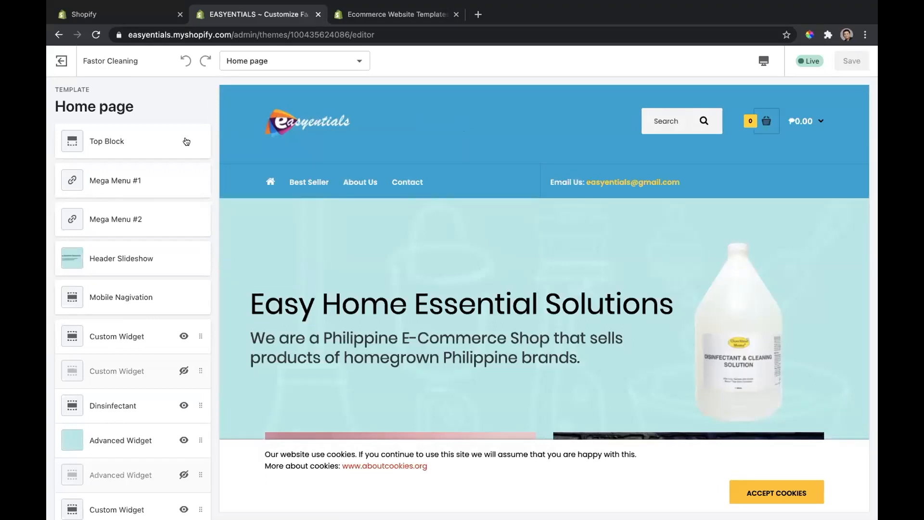
Step: Look at the Top Block section's content and settings, check the home page preview, and return to the section list
click(108, 137)
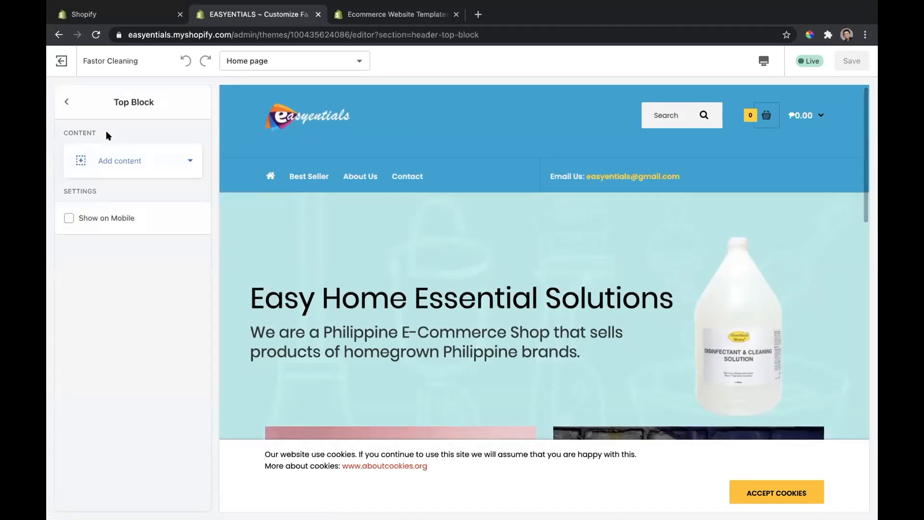
click(67, 102)
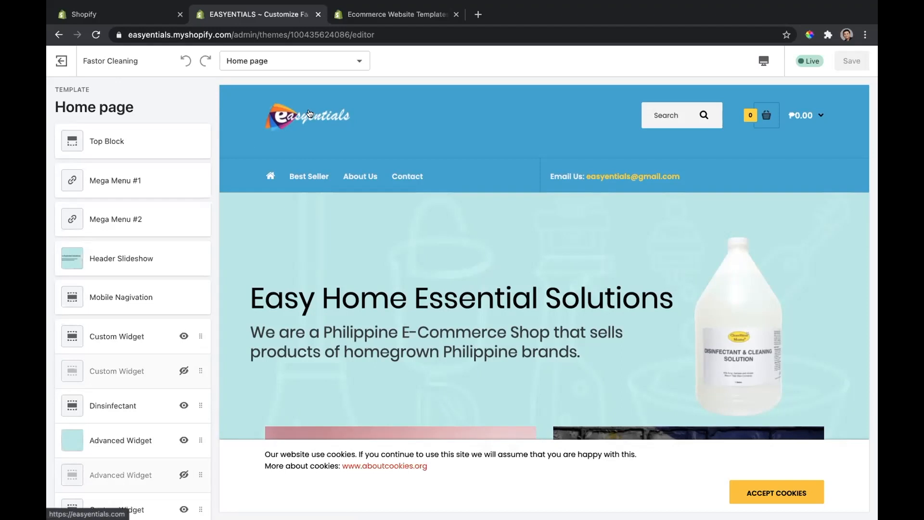
scroll(434, 309, down, 5)
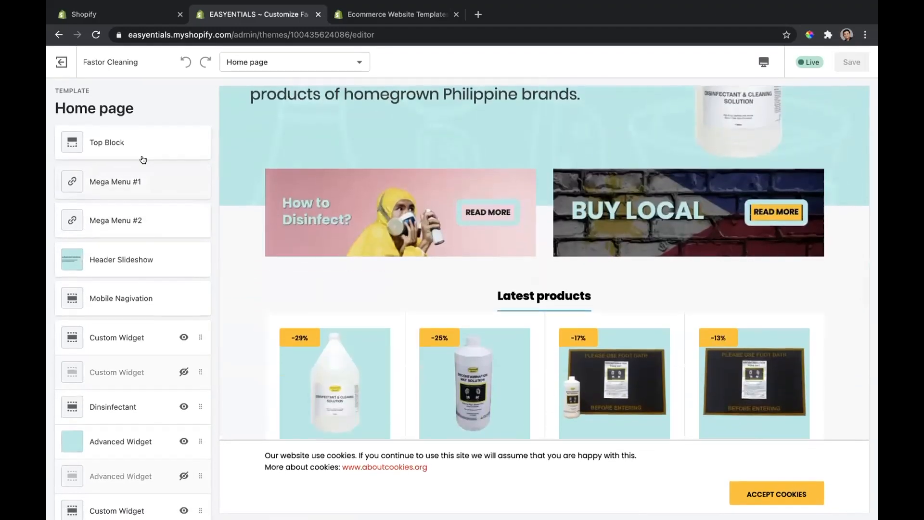
click(140, 134)
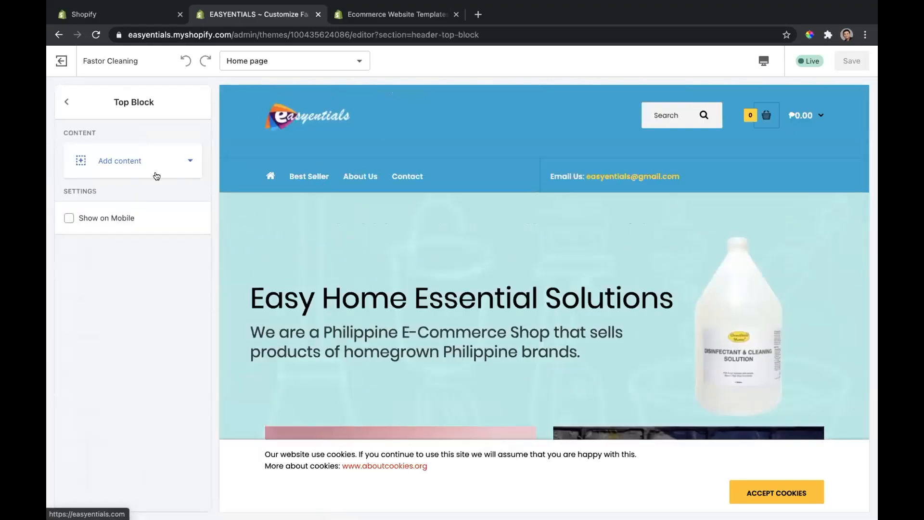
click(64, 98)
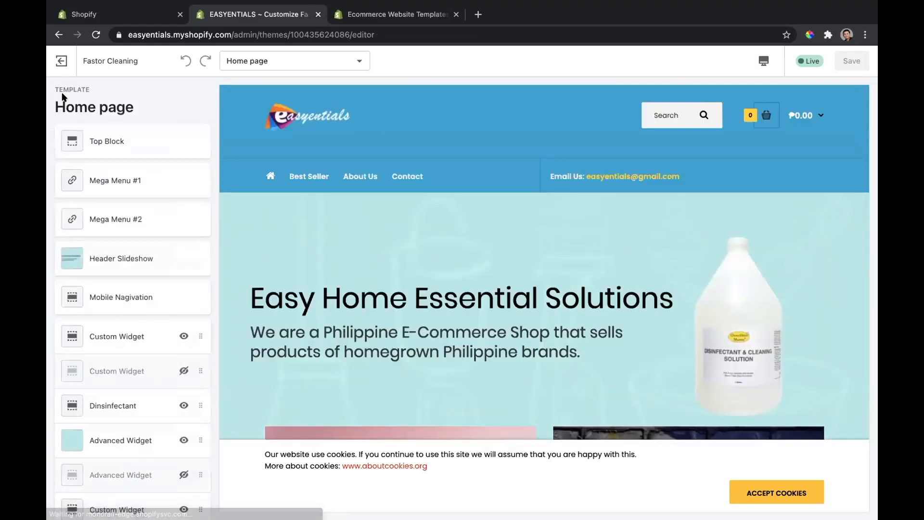
Step: Examine Mega Menu #1, including its first parent item and general settings, and return to the section list
click(109, 180)
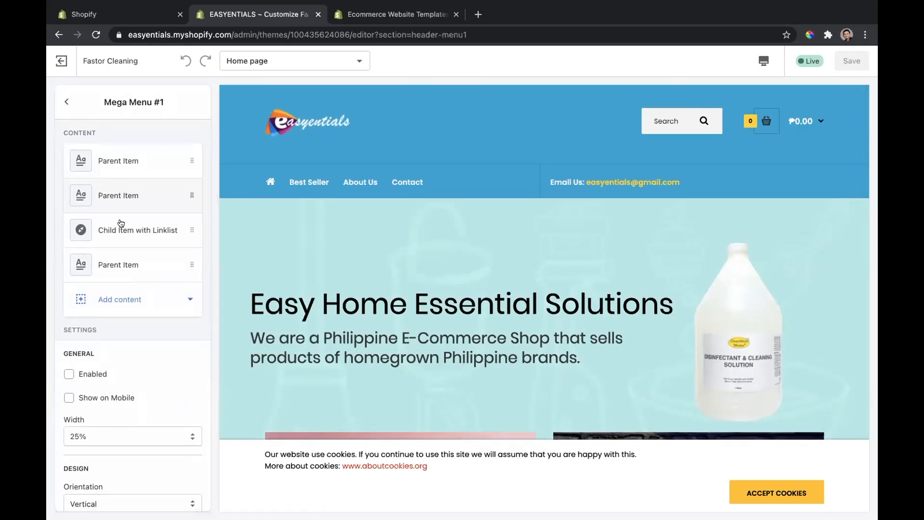
click(130, 165)
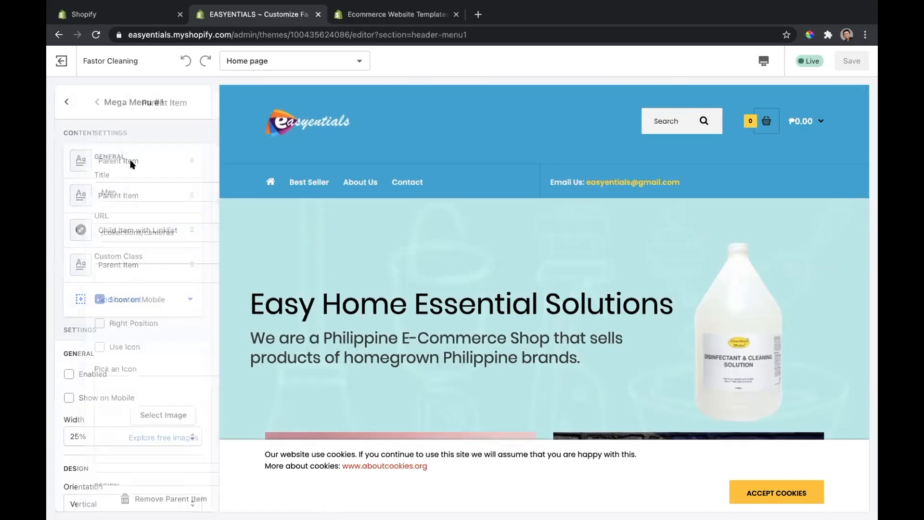
click(67, 102)
scroll(163, 394, down, 3)
scroll(163, 394, up, 3)
click(65, 98)
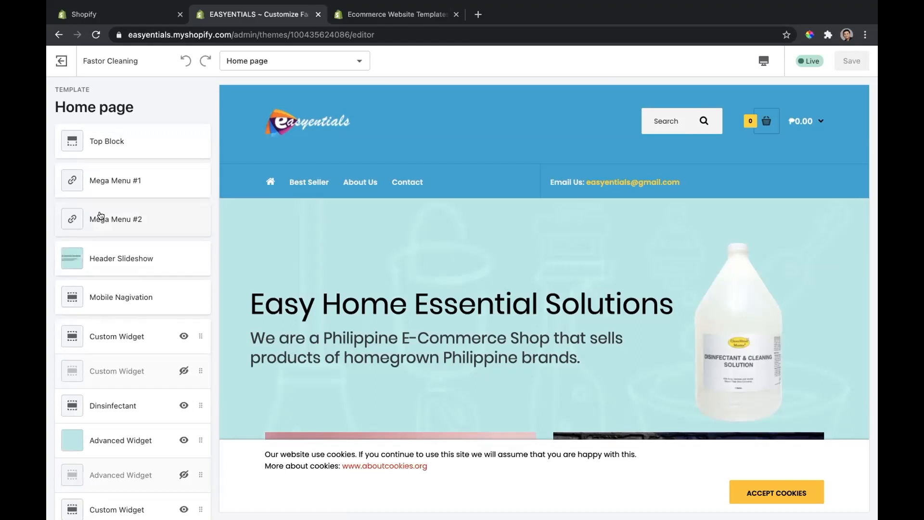
Step: Inspect the first three parent items and the settings of Mega Menu #2, comparing them with the previewed navigation, and return to the section list
click(101, 216)
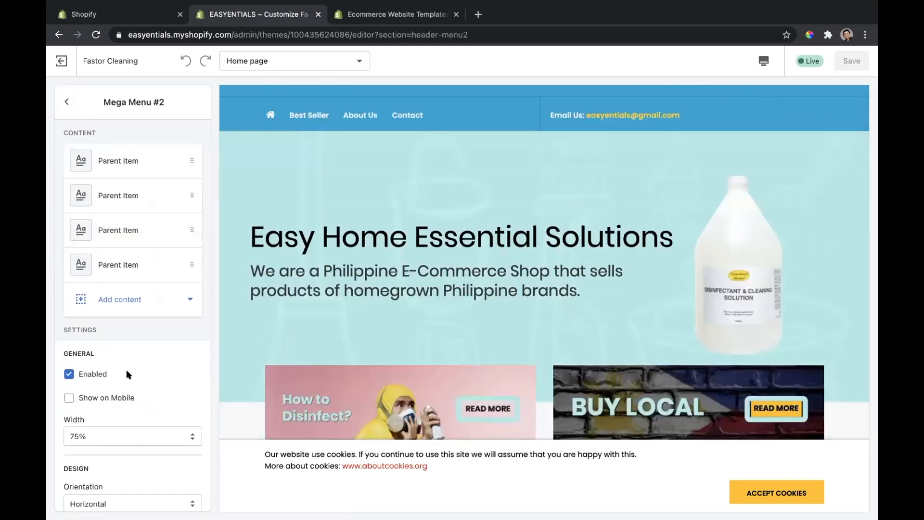
click(152, 162)
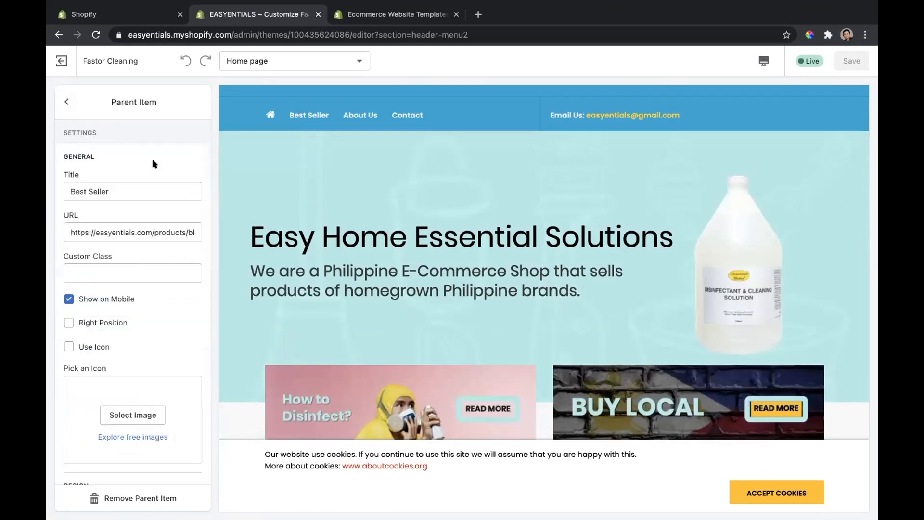
click(65, 99)
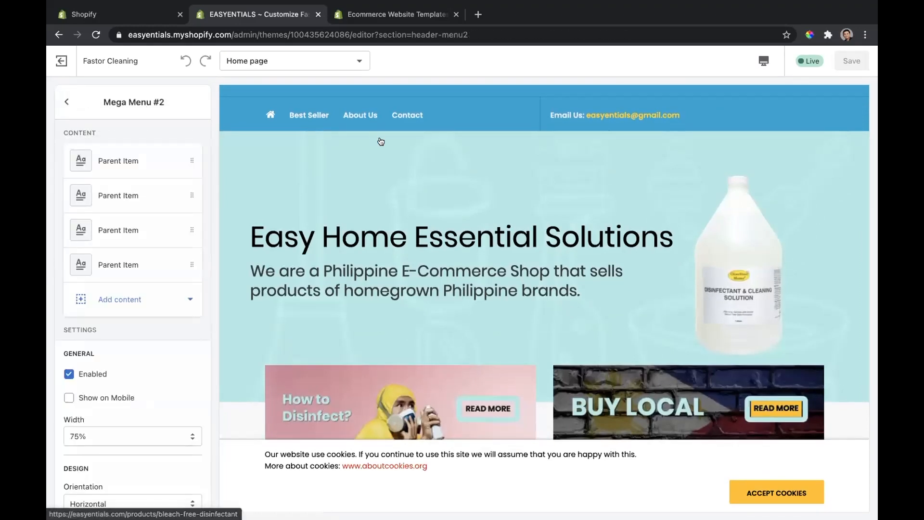
scroll(381, 141, up, 2)
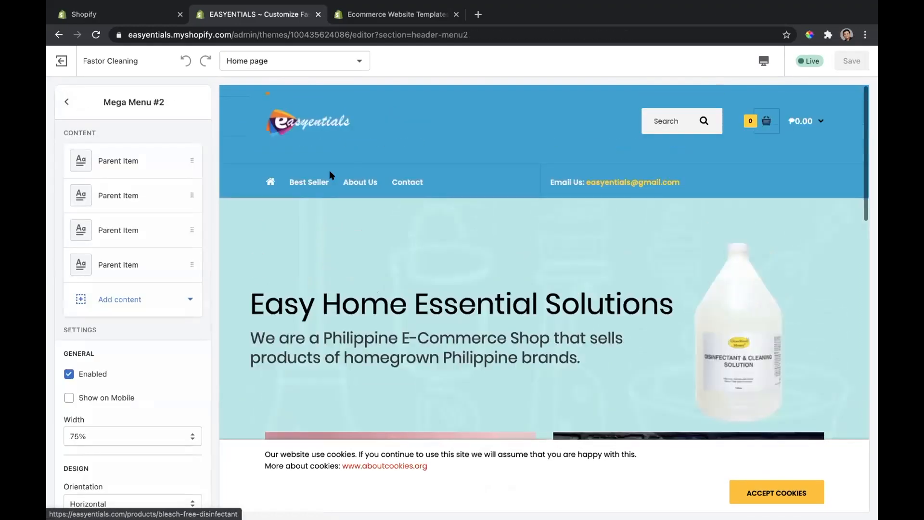
click(154, 187)
click(67, 102)
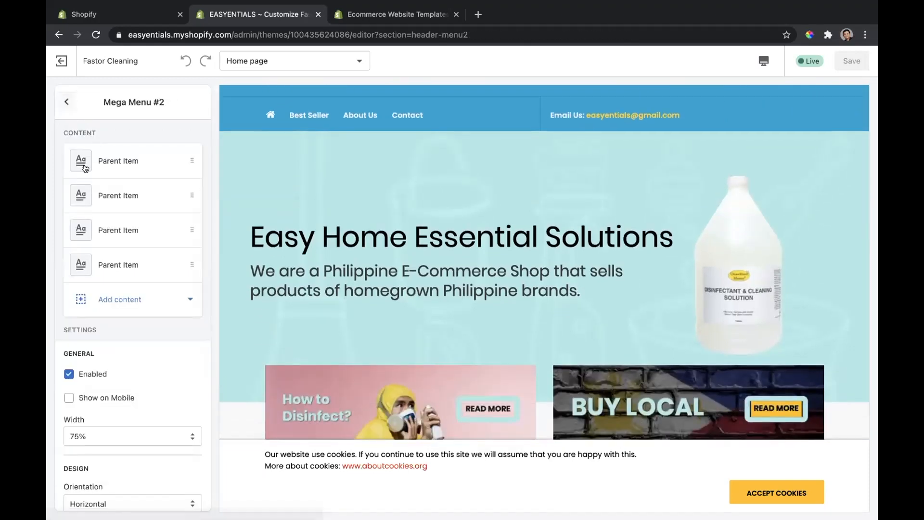
click(99, 230)
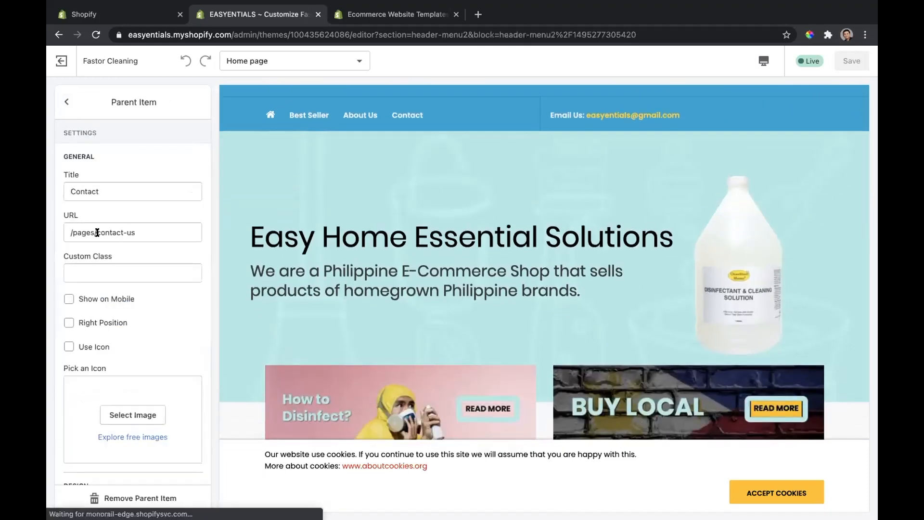
click(66, 101)
scroll(139, 226, down, 3)
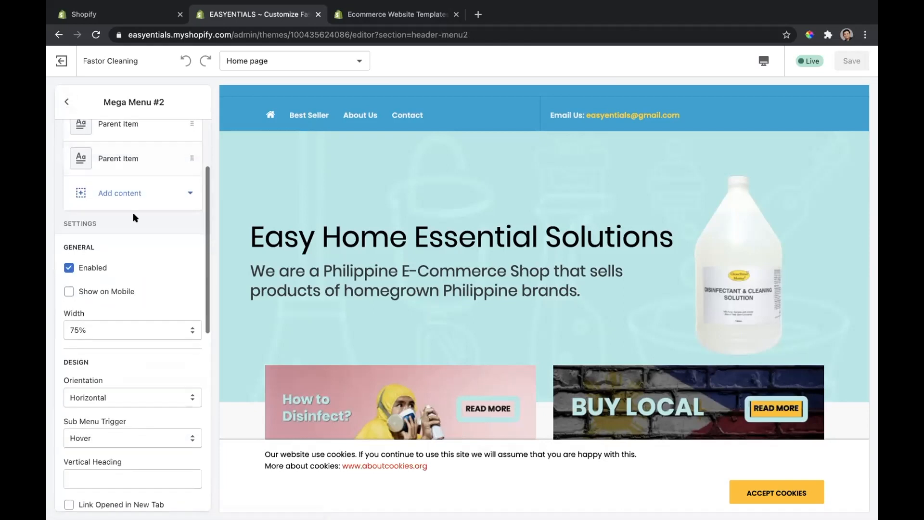
click(66, 101)
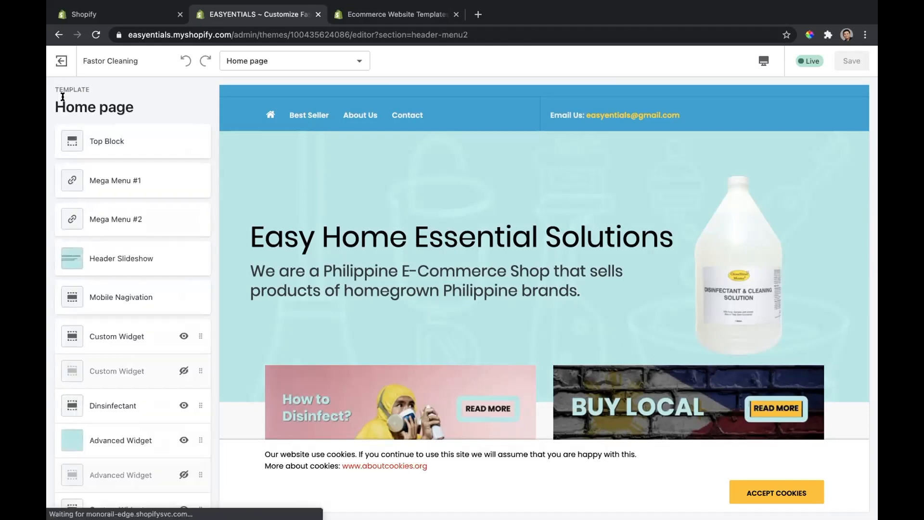
Step: Review the Header Slideshow section's slide content, general settings and design options, and return to the section list
click(129, 253)
scroll(152, 295, down, 3)
scroll(151, 296, up, 2)
scroll(151, 296, up, 1)
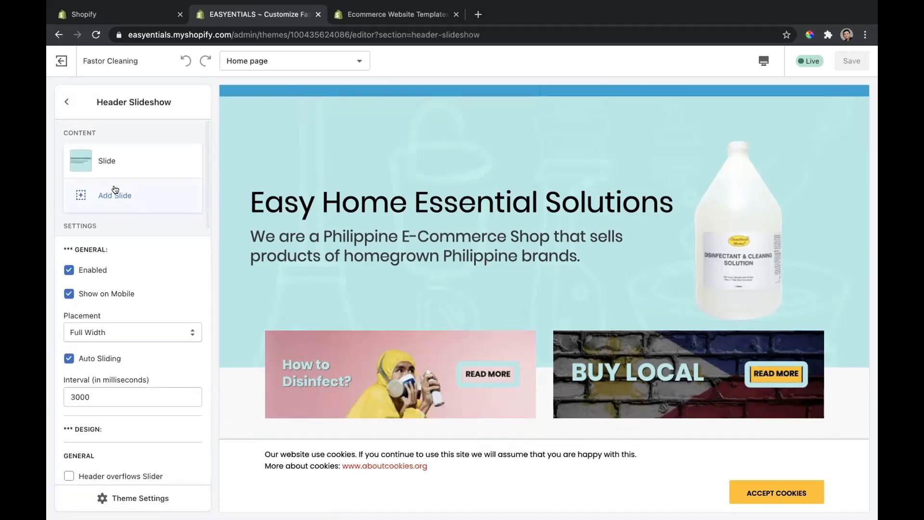
scroll(158, 273, down, 6)
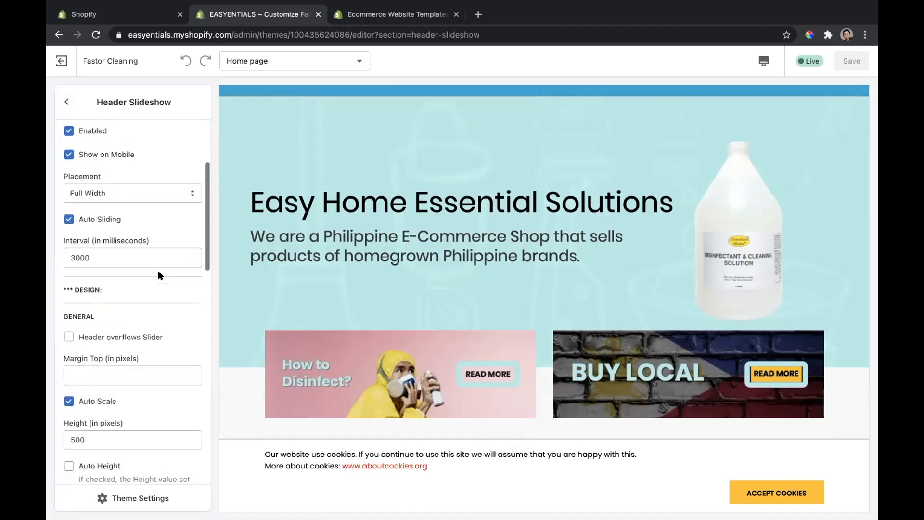
scroll(114, 243, down, 5)
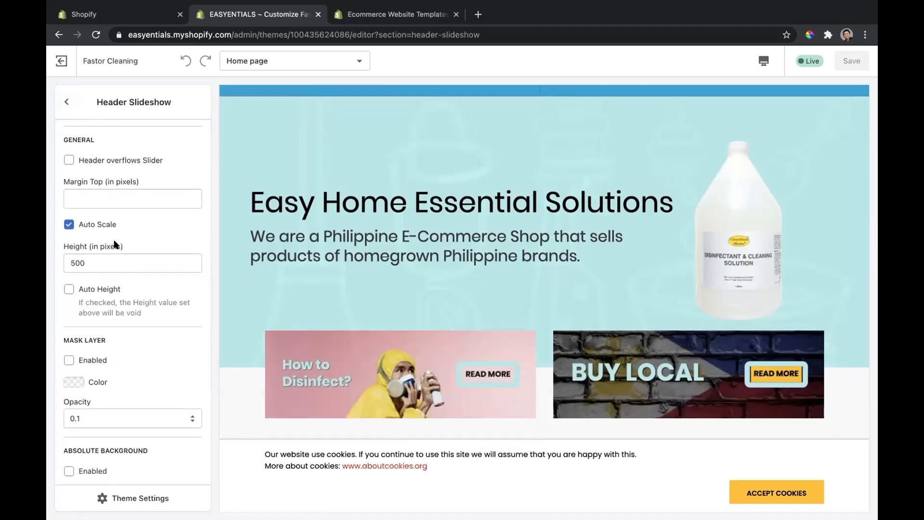
scroll(114, 242, up, 8)
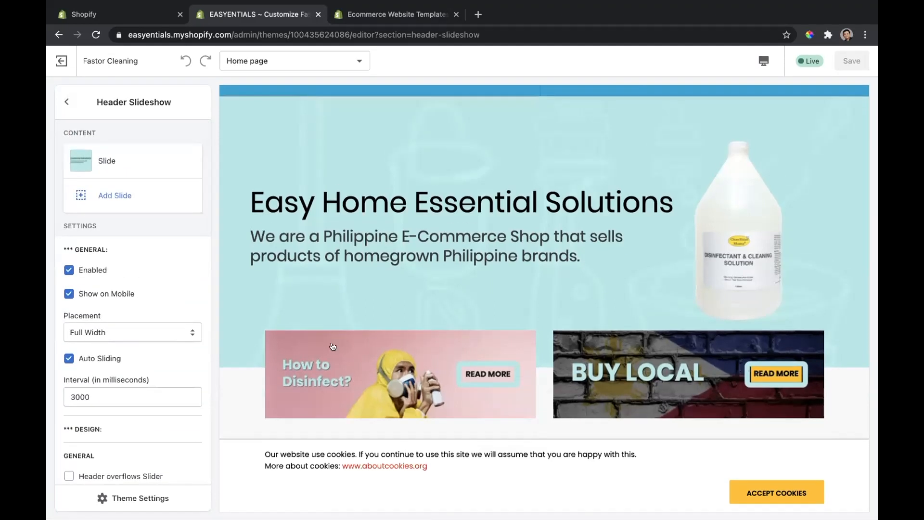
scroll(111, 349, down, 4)
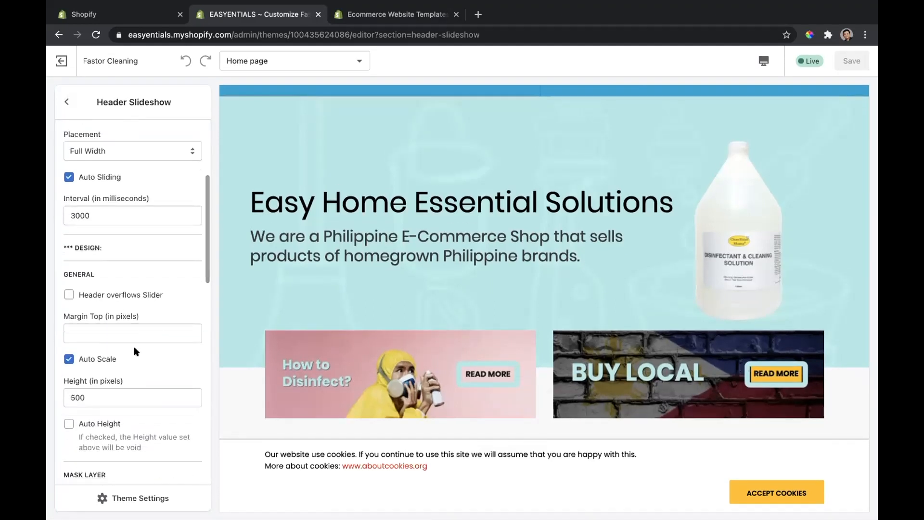
scroll(134, 345, up, 4)
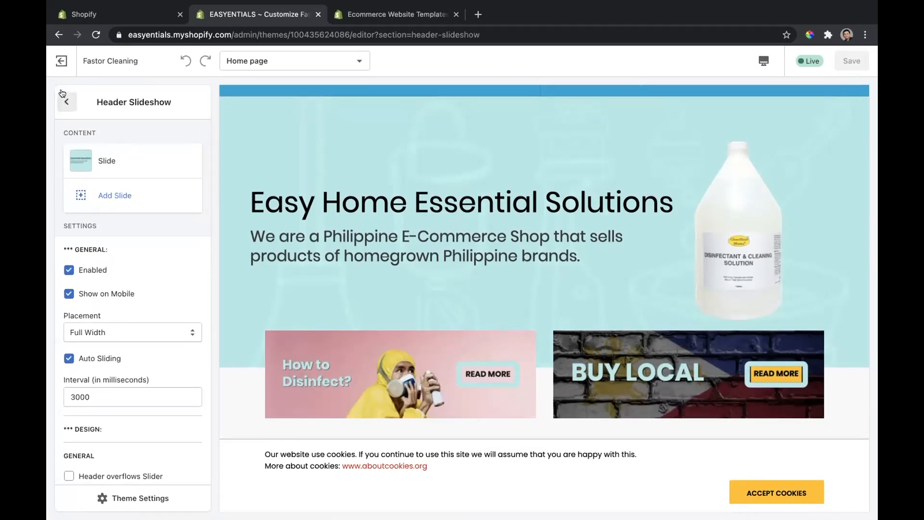
click(61, 93)
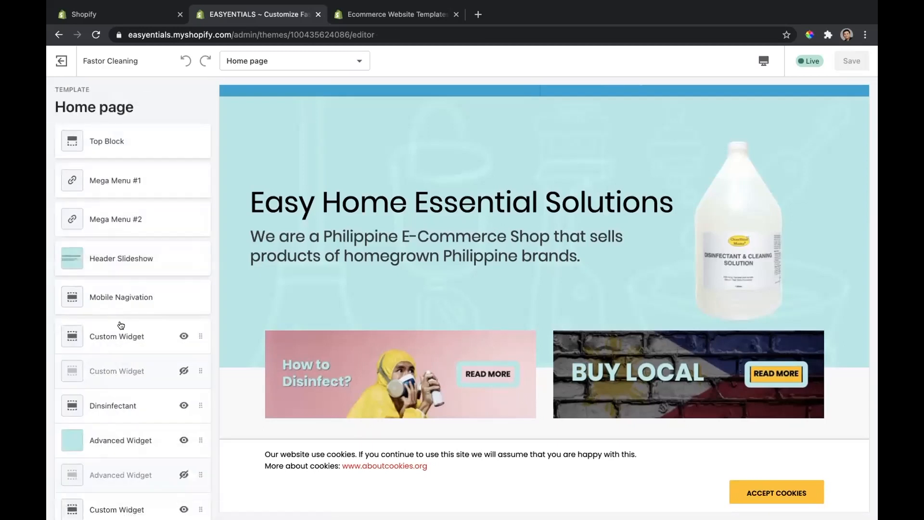
Step: View the mobile navigation section's link list and styling settings, and return to the home page's widget sections
scroll(122, 332, down, 3)
click(127, 223)
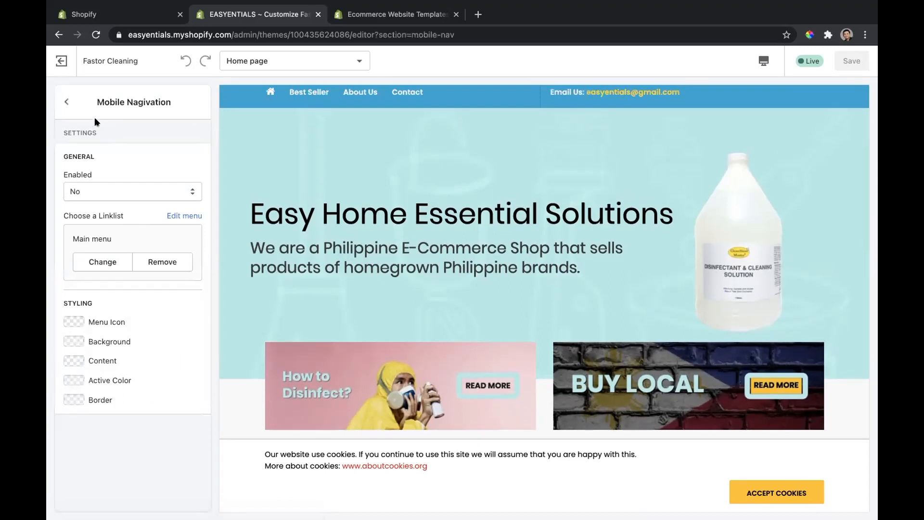
click(66, 102)
scroll(130, 279, down, 1)
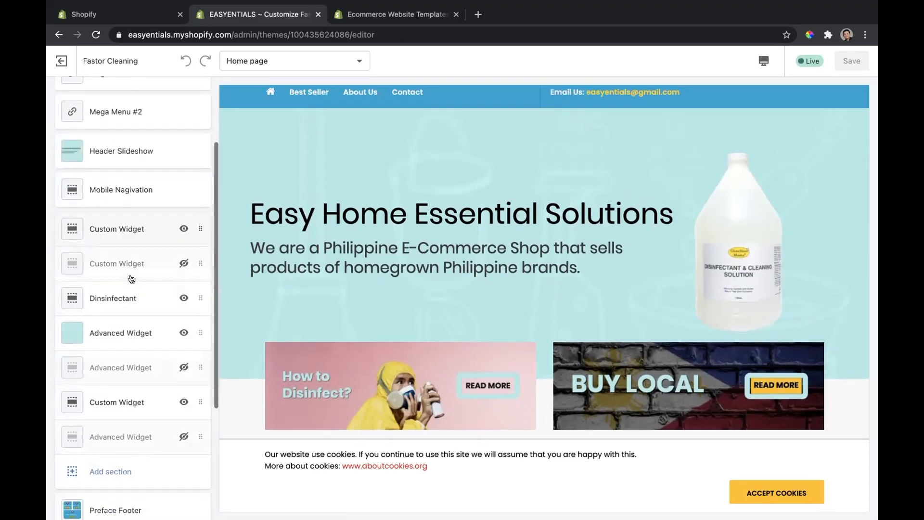
Step: Add a Page Content block to the first Custom Widget section of the home page and return to the section list
scroll(131, 279, down, 5)
scroll(130, 278, up, 7)
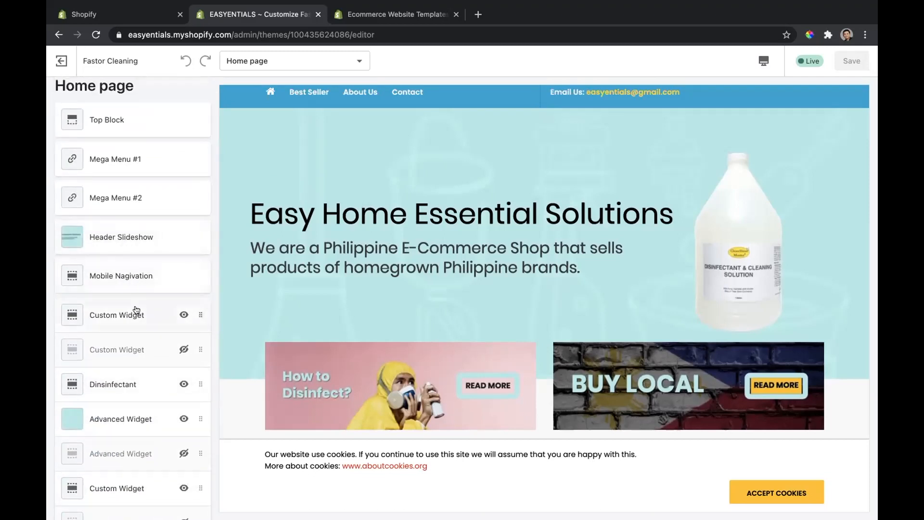
scroll(137, 309, down, 2)
scroll(340, 343, down, 3)
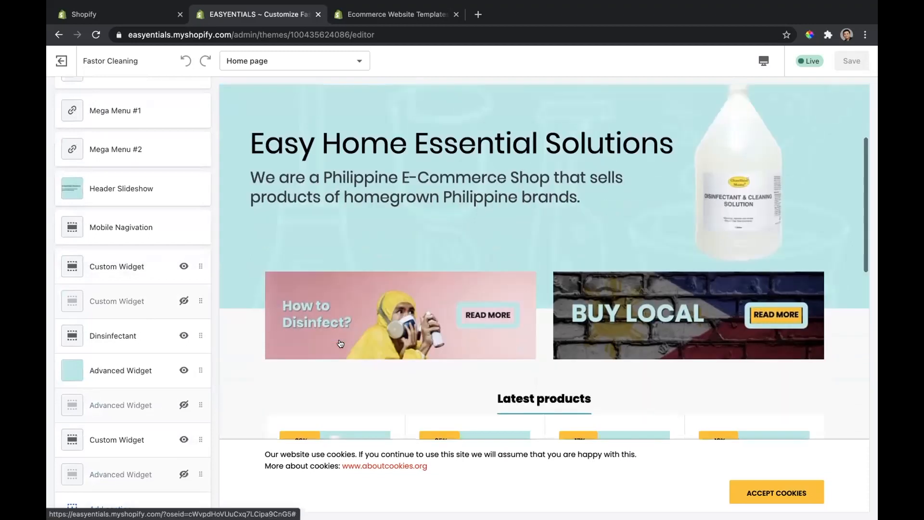
scroll(340, 343, down, 1)
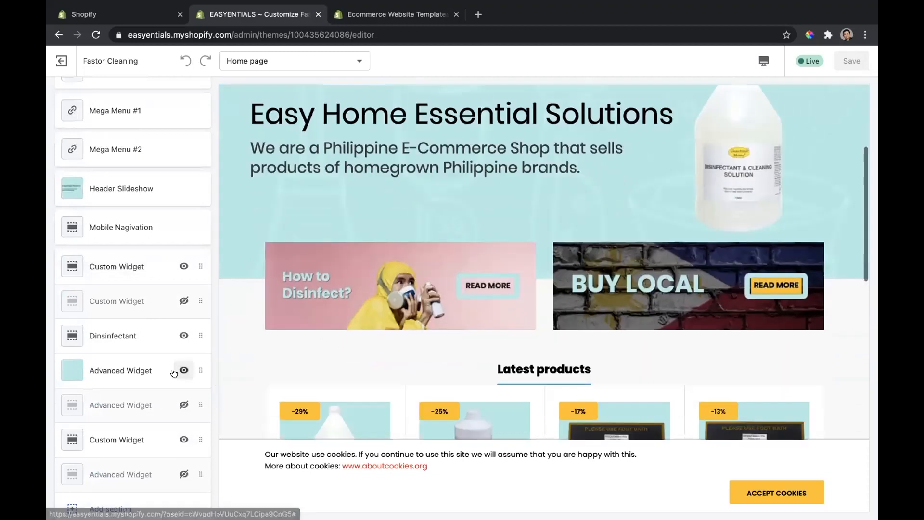
click(147, 268)
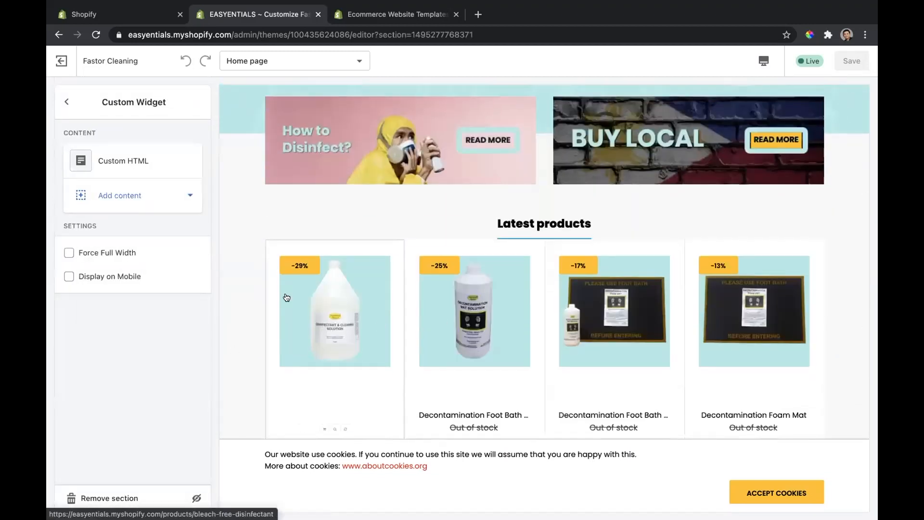
click(174, 189)
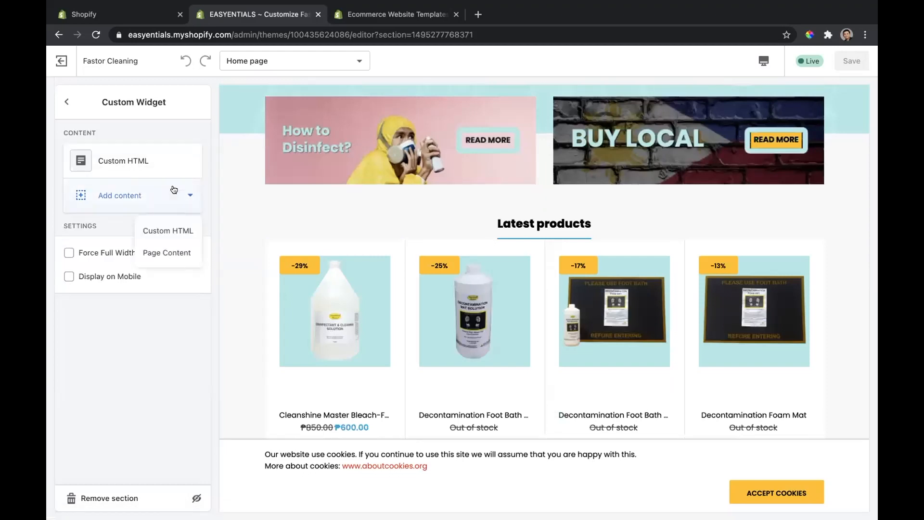
click(173, 250)
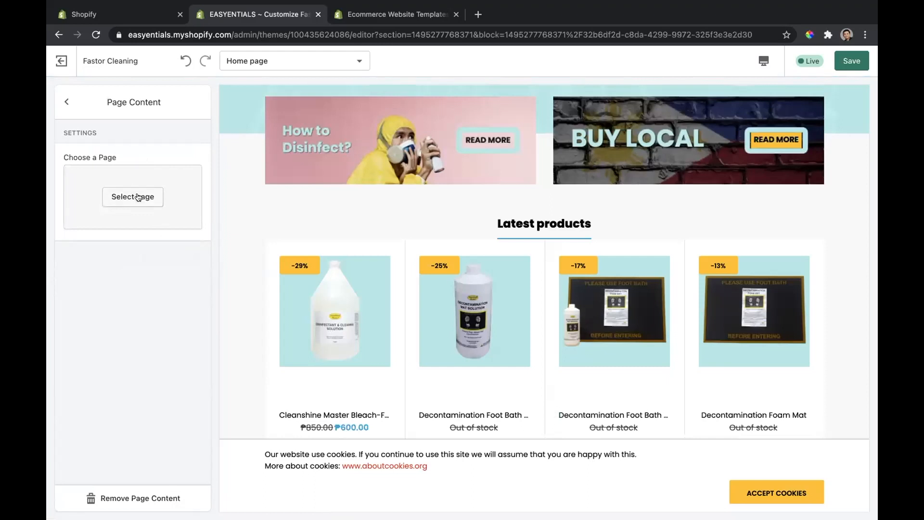
click(63, 104)
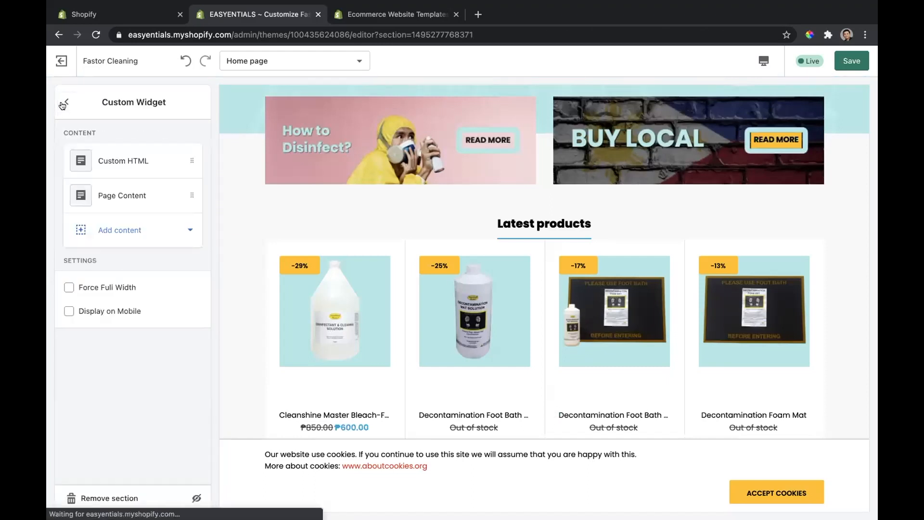
click(62, 105)
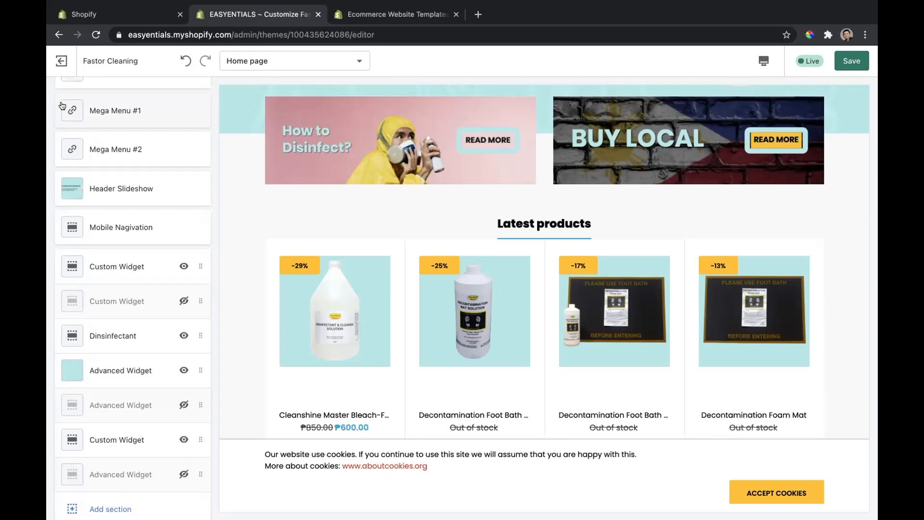
Step: Look through the home page sections down to the footer, check the lower visible Custom Widget's content and settings, and return to the list
scroll(144, 137, up, 2)
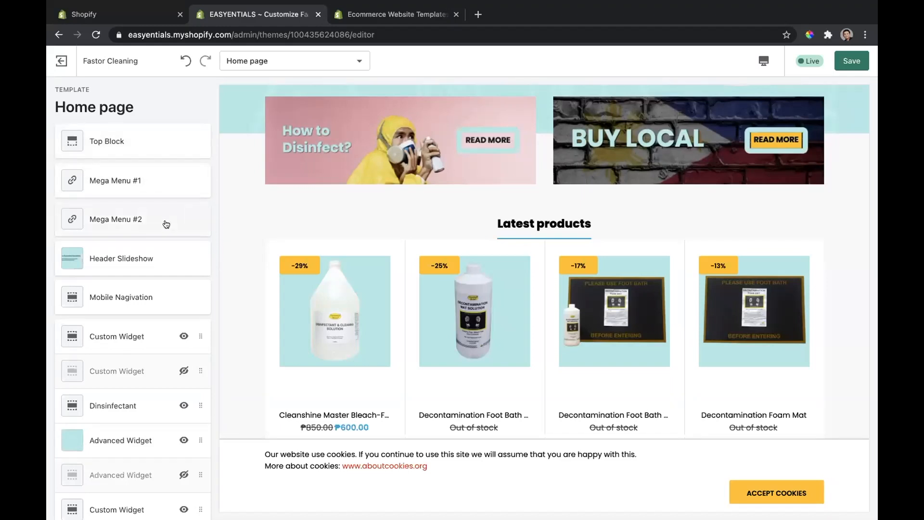
scroll(166, 223, down, 5)
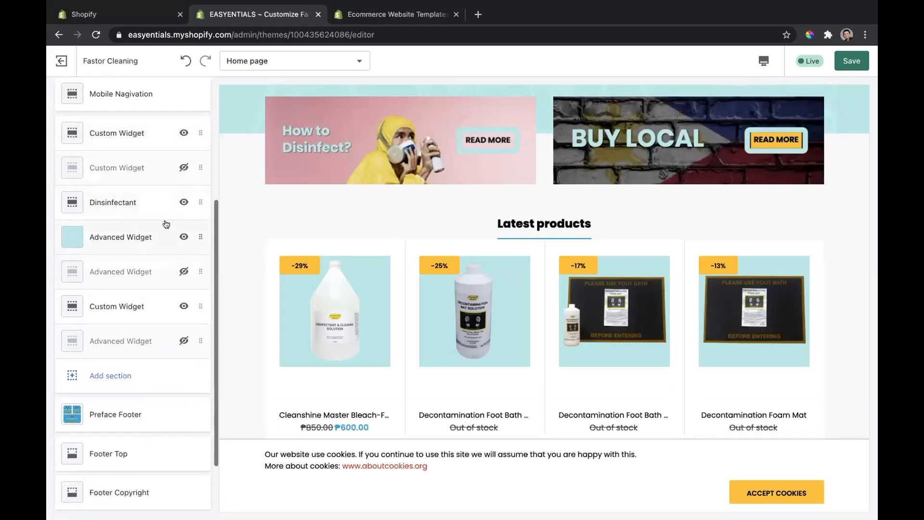
scroll(166, 224, down, 2)
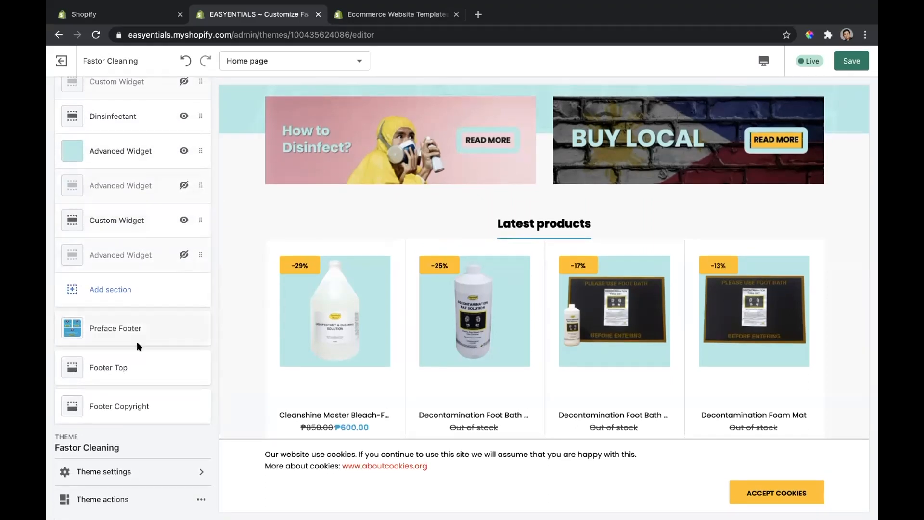
click(139, 218)
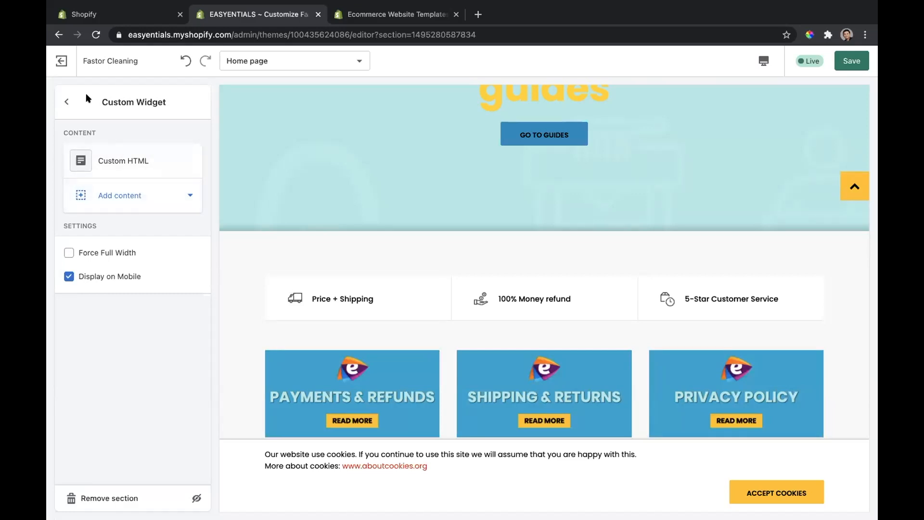
click(65, 102)
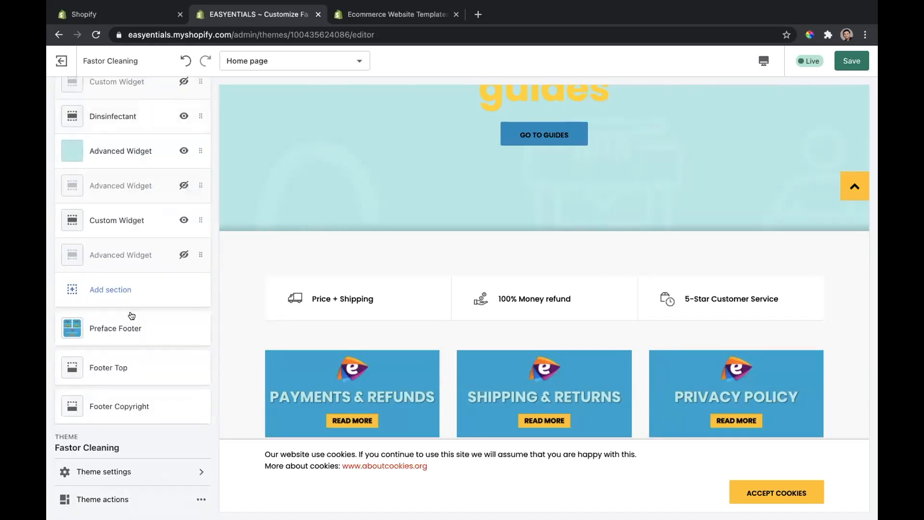
Step: Review the visible Advanced Widget's margin, background image and column layout settings, and return to the section list
scroll(138, 202, up, 2)
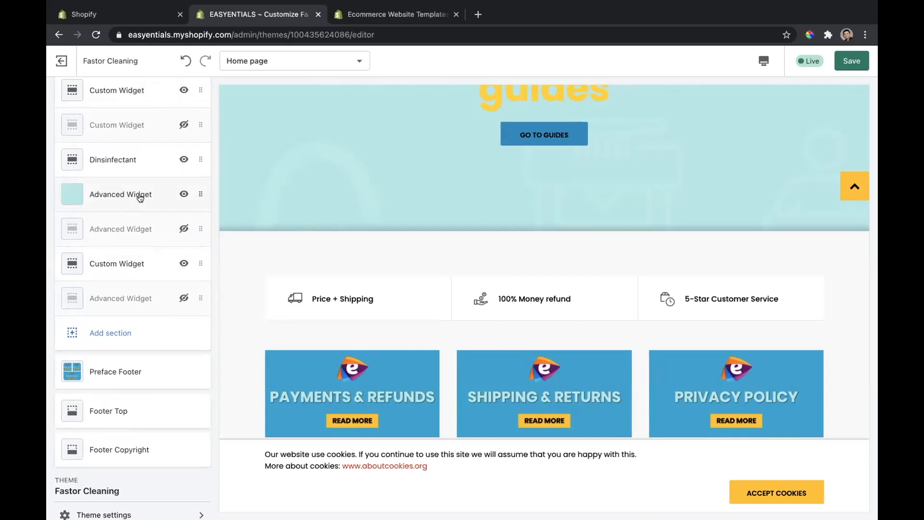
click(138, 202)
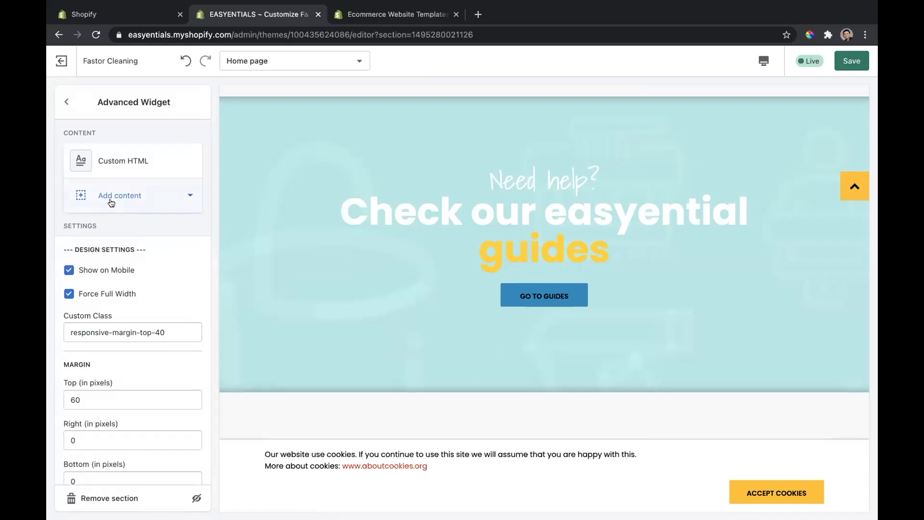
scroll(159, 307, down, 10)
scroll(161, 305, up, 2)
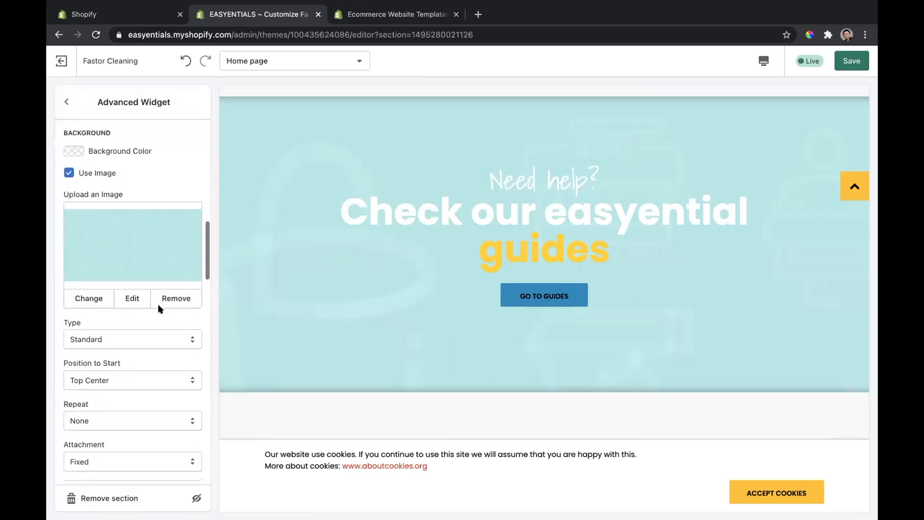
scroll(136, 223, down, 3)
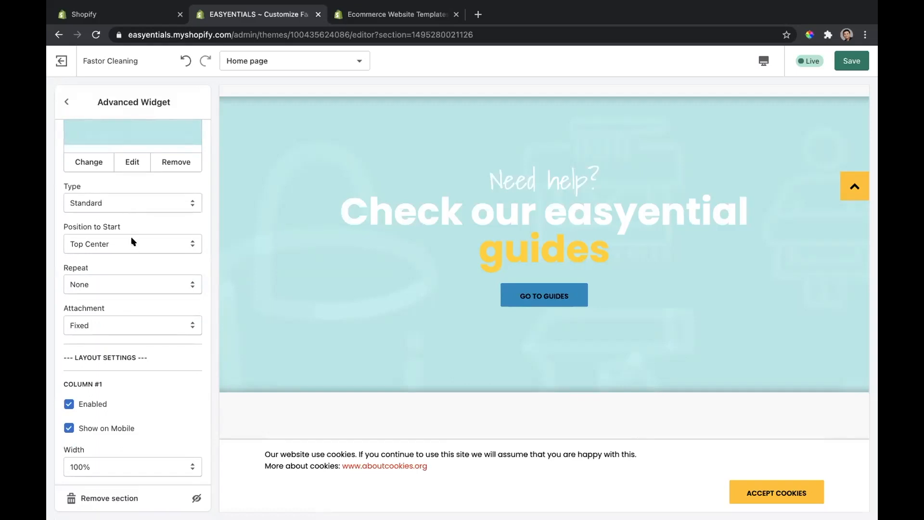
scroll(132, 290, down, 5)
scroll(132, 299, down, 6)
scroll(132, 300, down, 3)
scroll(133, 301, down, 3)
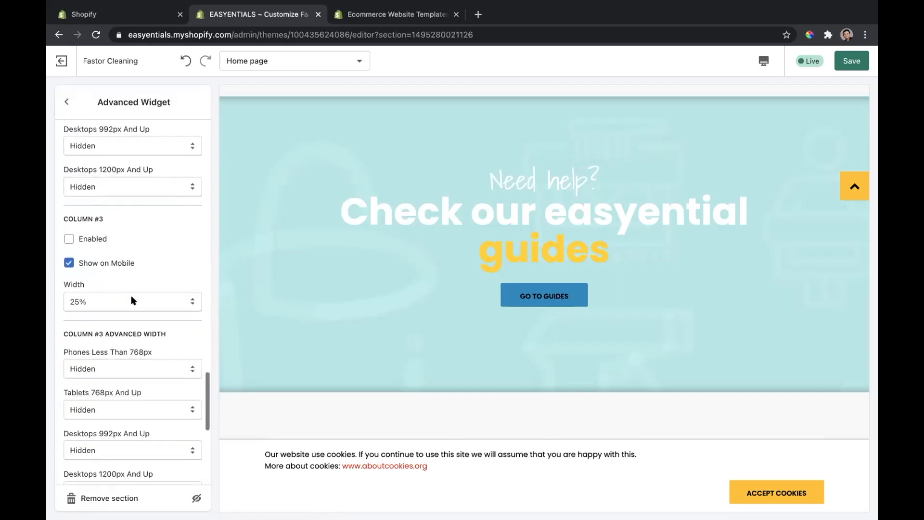
scroll(133, 301, down, 5)
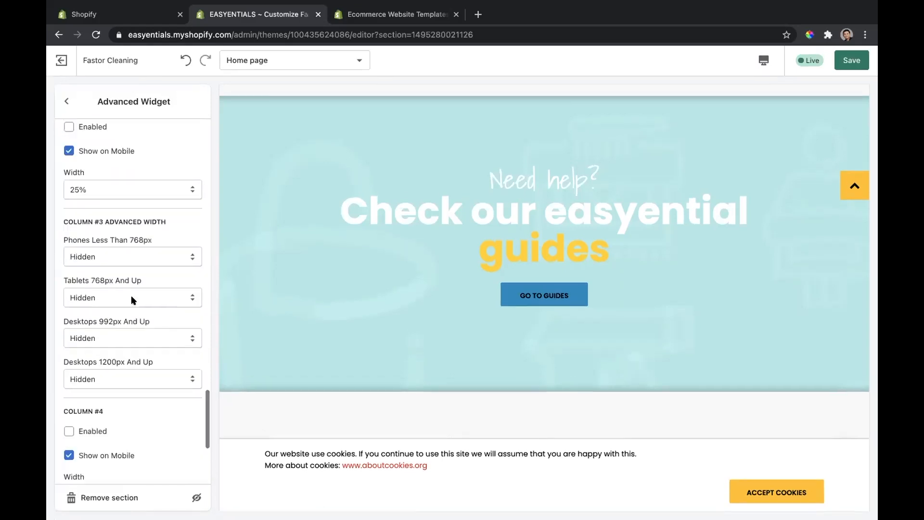
scroll(133, 300, up, 15)
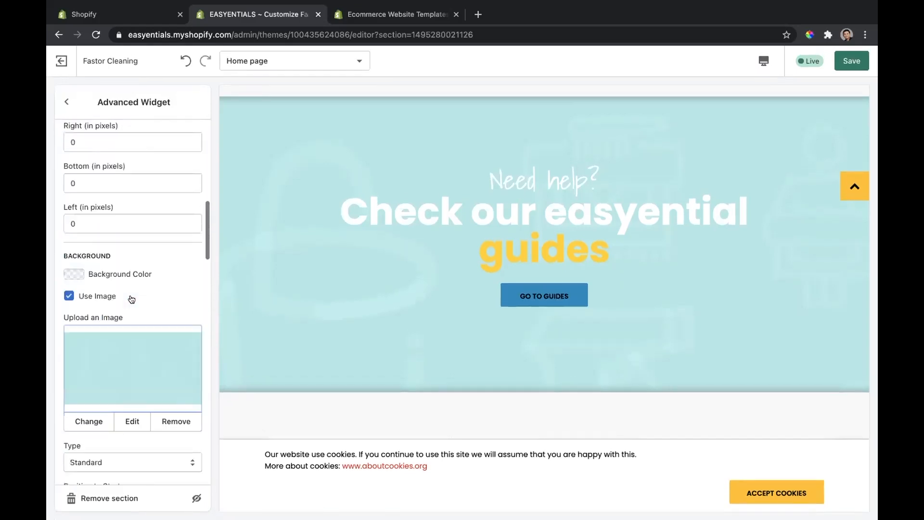
click(62, 103)
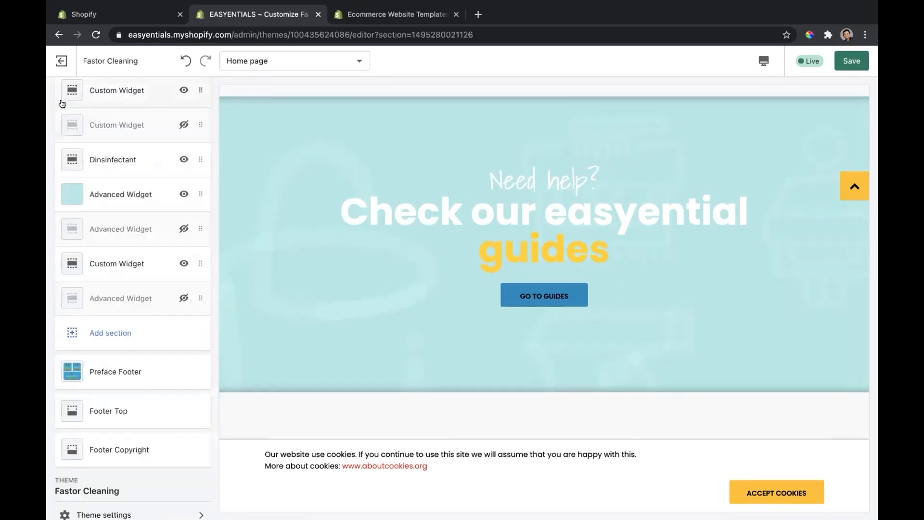
Step: Switch the editor to the Product pages template and inspect its Product Variants Mobile, Top Block and Mega Menu #1 sections
click(314, 66)
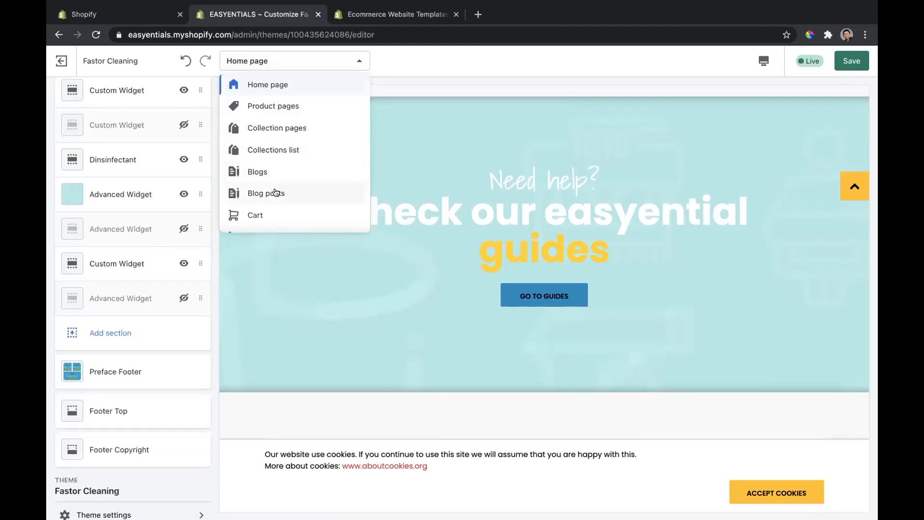
click(287, 103)
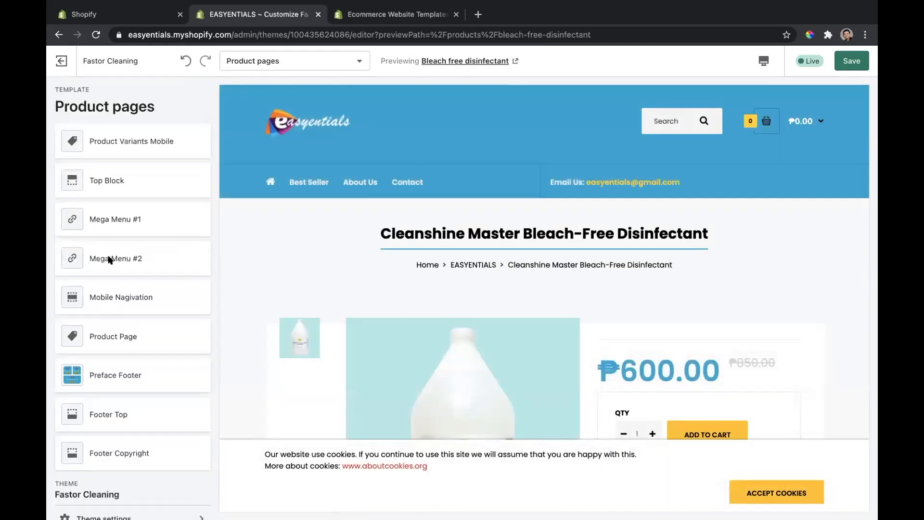
click(114, 141)
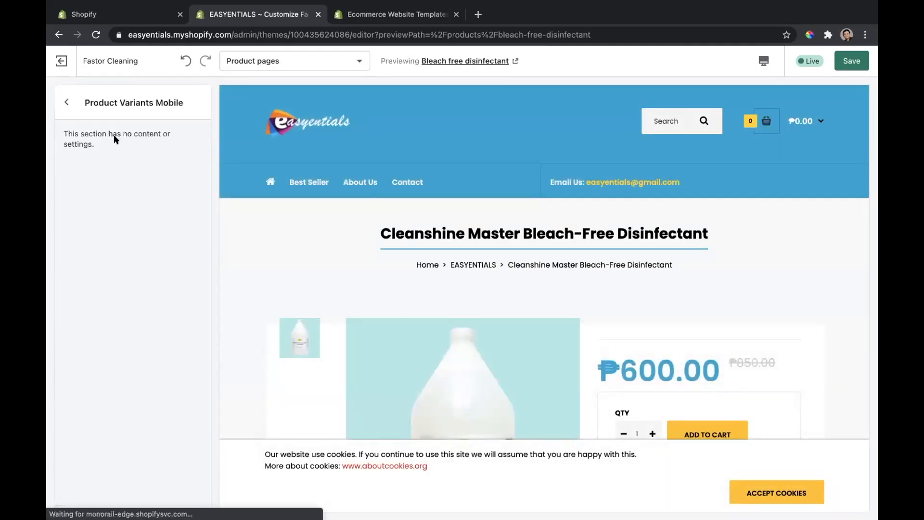
click(68, 101)
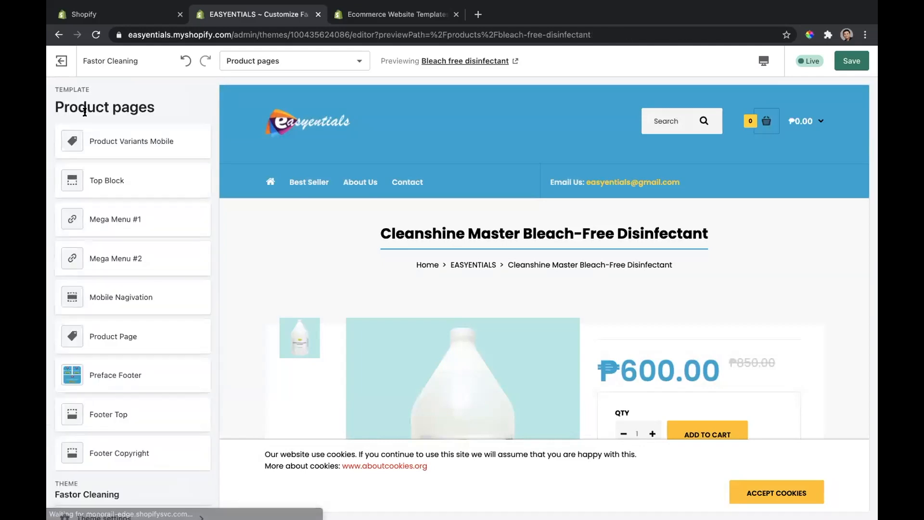
click(124, 187)
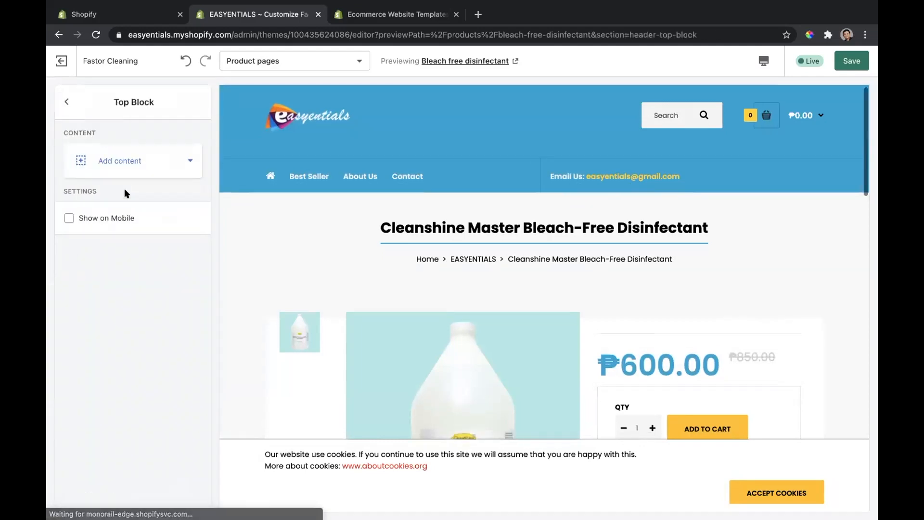
click(67, 102)
click(95, 216)
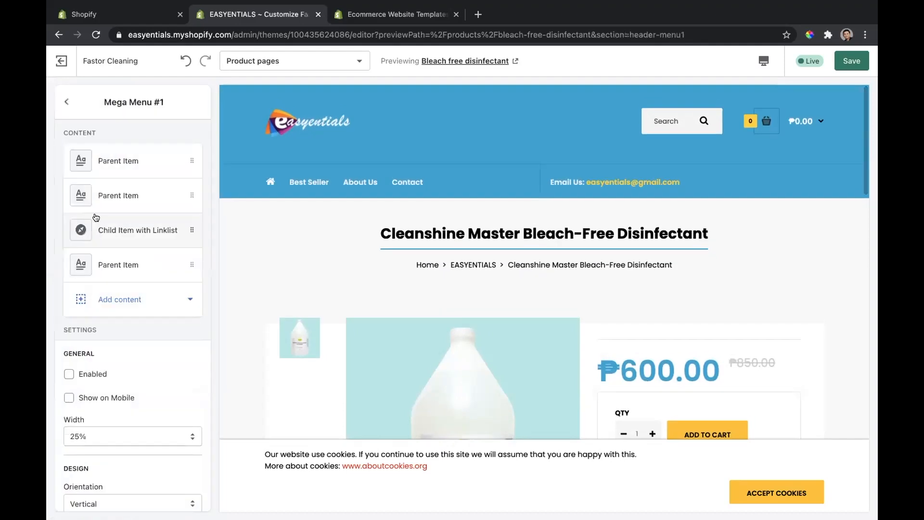
click(66, 102)
Step: View the other page templates available for editing and look over the previewed disinfectant product page
click(287, 61)
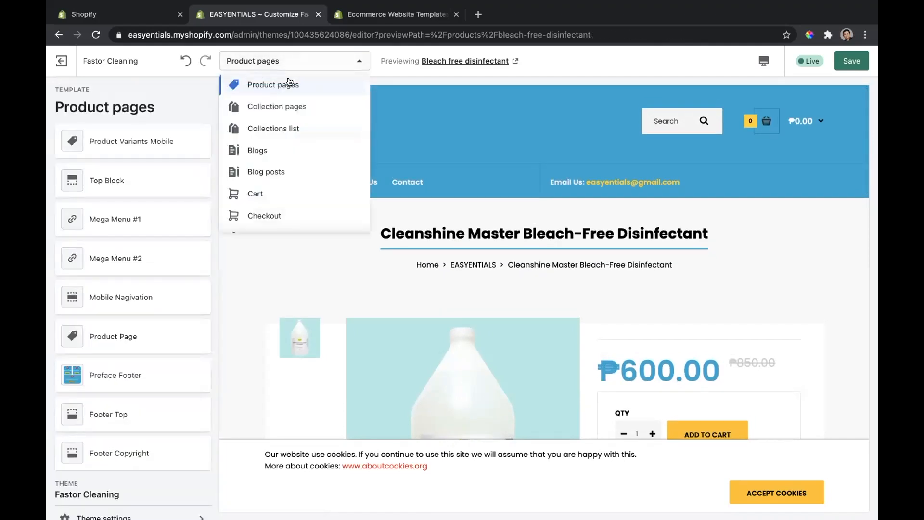
click(151, 104)
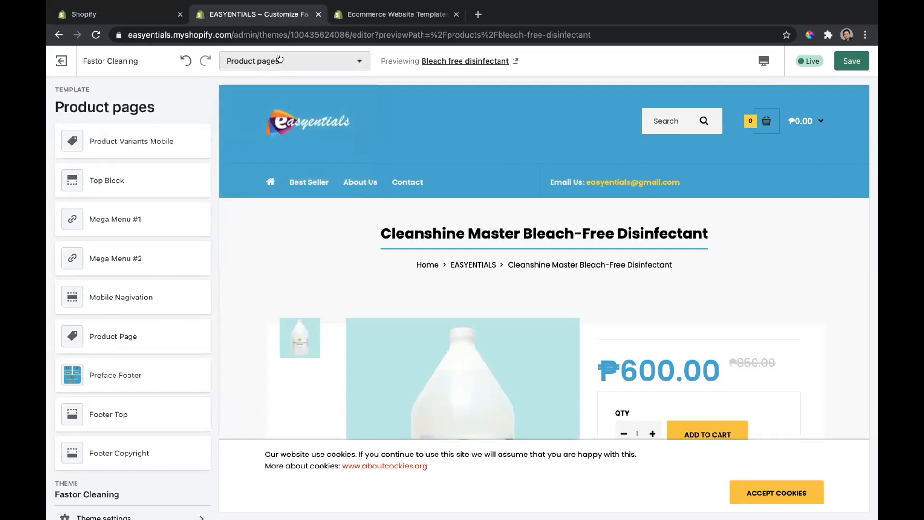
scroll(324, 266, down, 2)
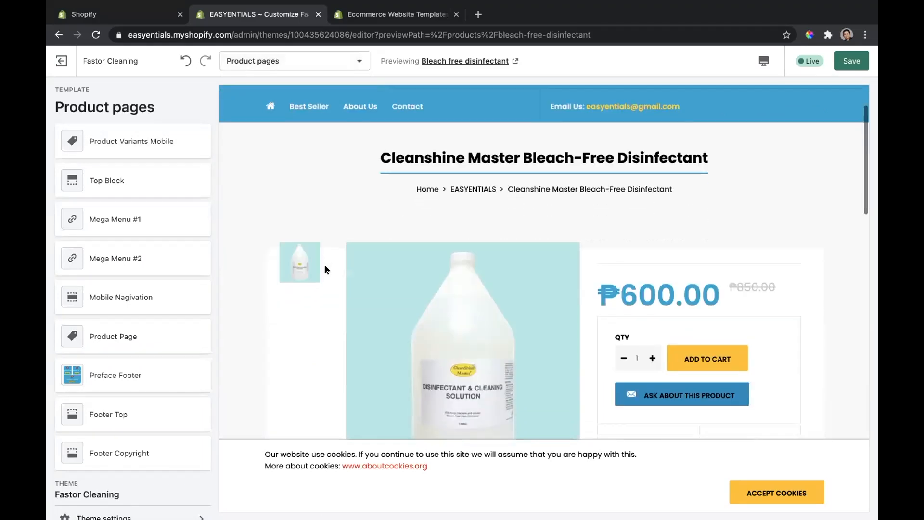
scroll(312, 179, up, 2)
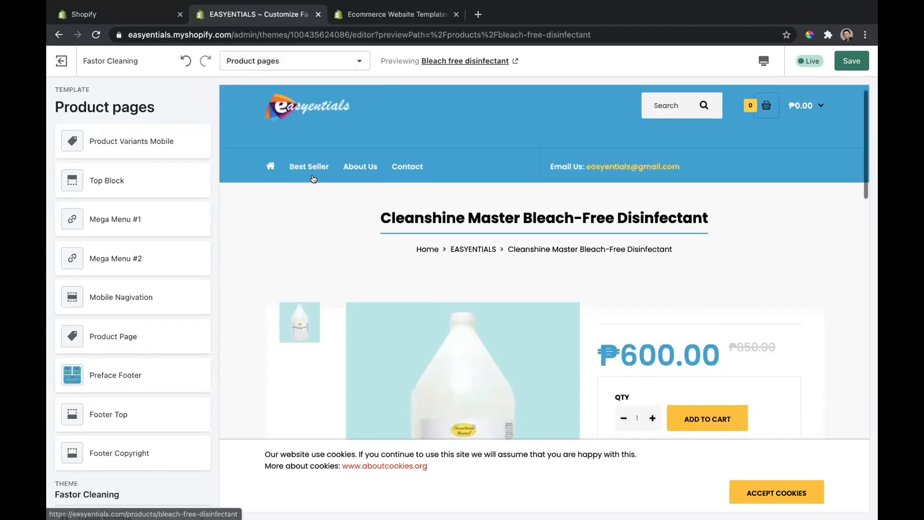
click(310, 60)
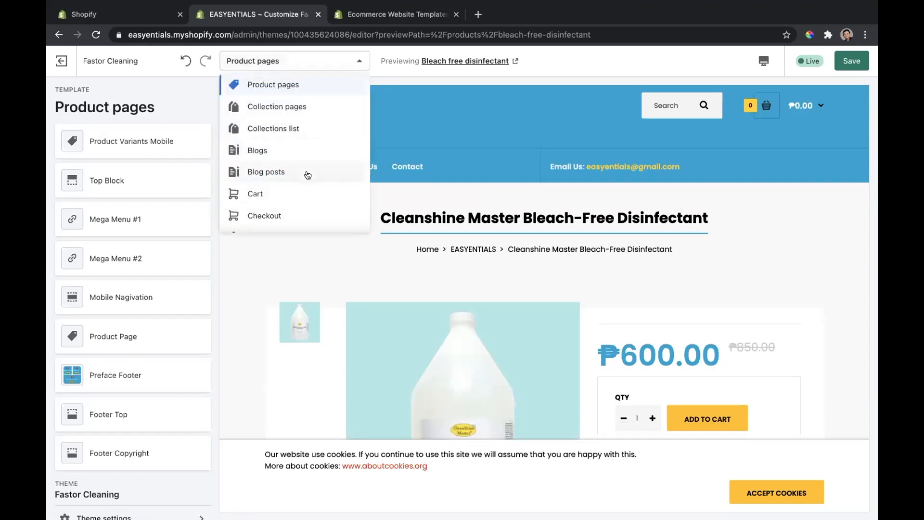
click(171, 90)
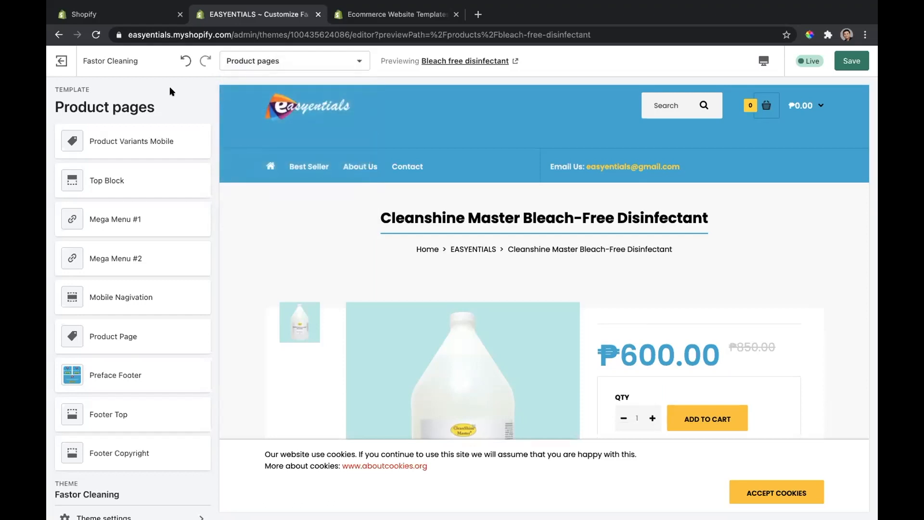
Step: Leave the Fastor Cleaning editor, discarding the unsaved changes, and open the Debut theme from the theme library for customization
click(61, 56)
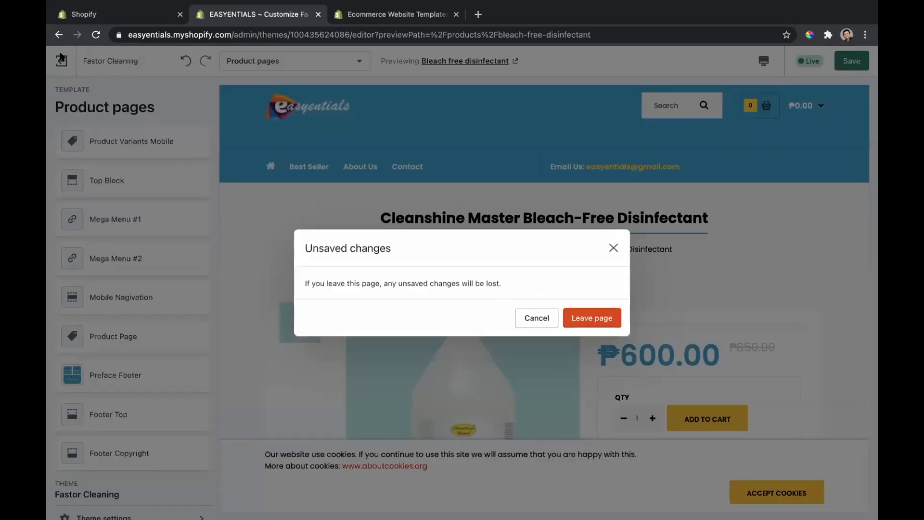
click(579, 313)
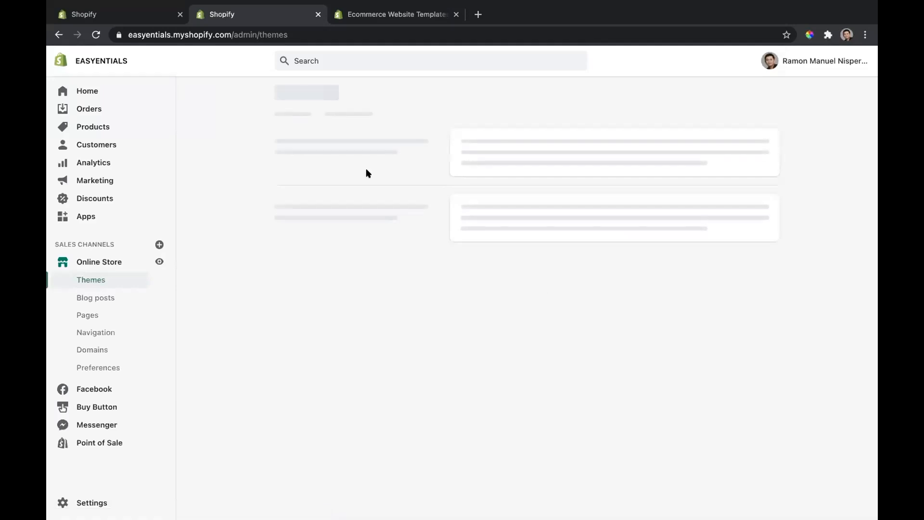
scroll(660, 371, down, 4)
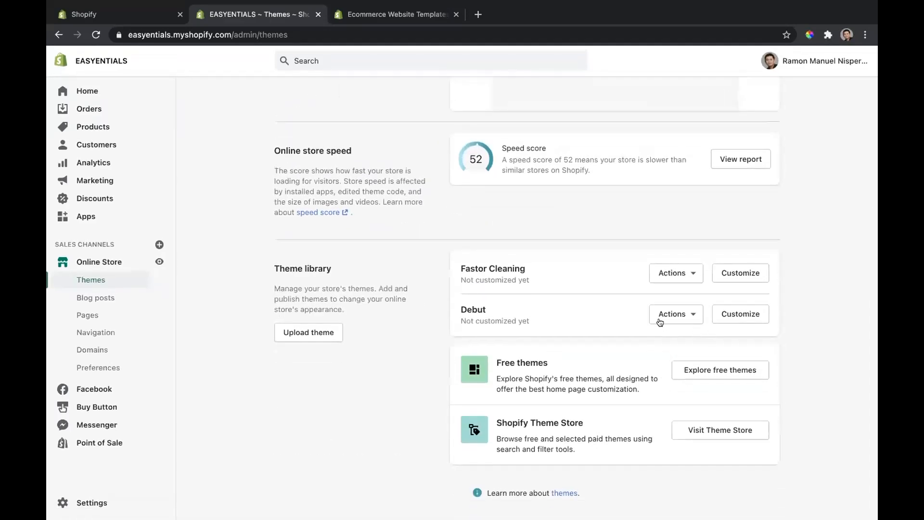
click(718, 315)
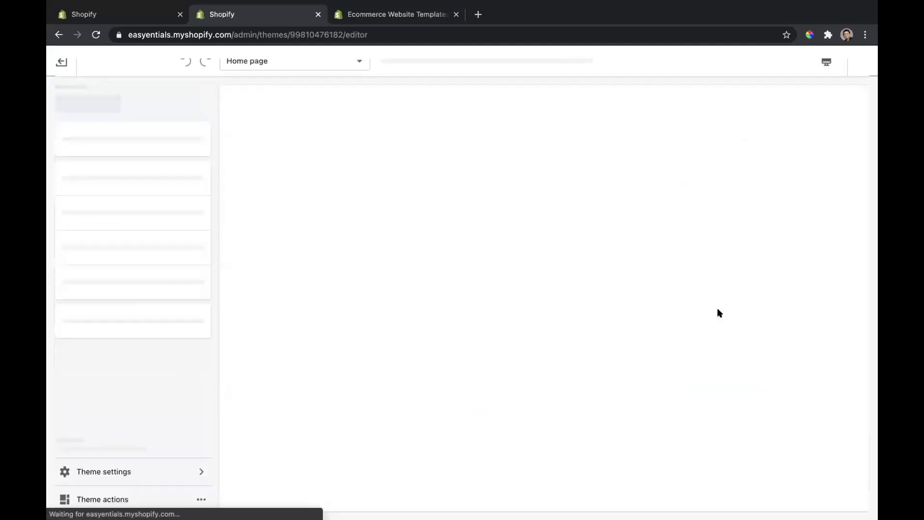
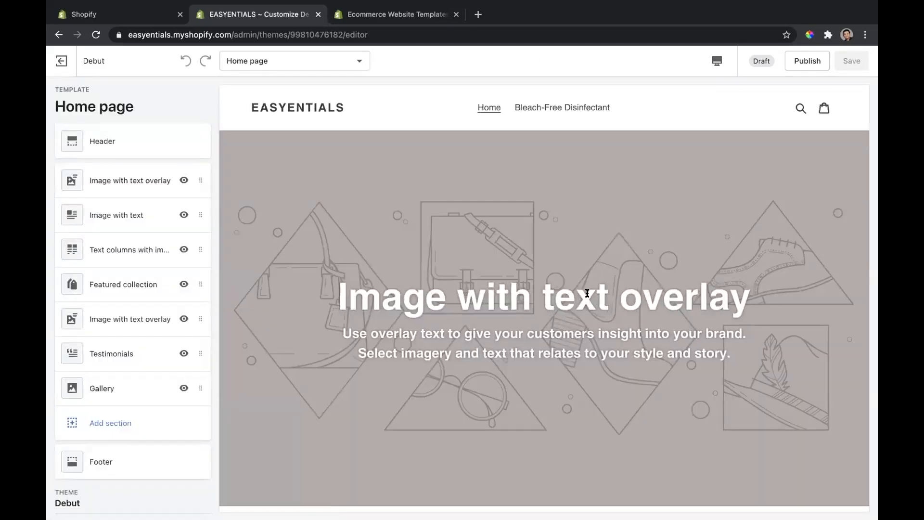
Step: Look over the Debut home page preview, from the image overlay banner down to the featured collection
scroll(587, 294, down, 12)
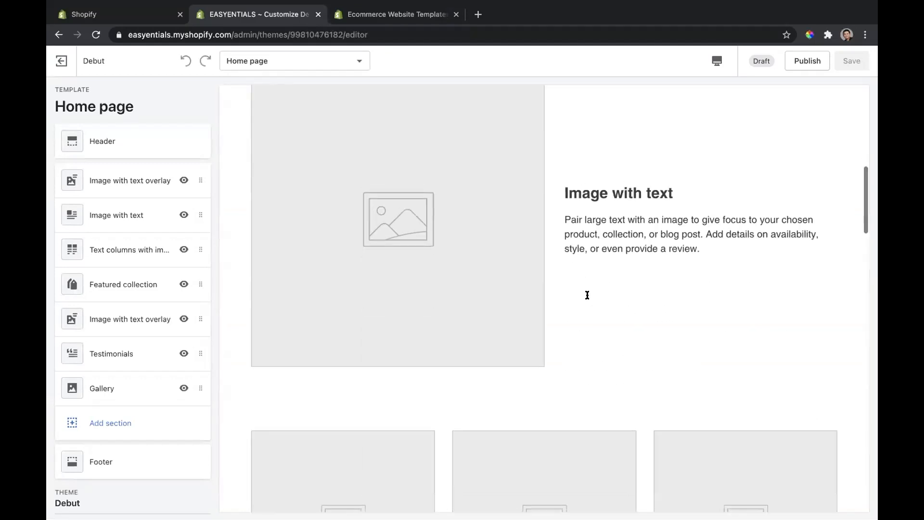
scroll(587, 299, down, 10)
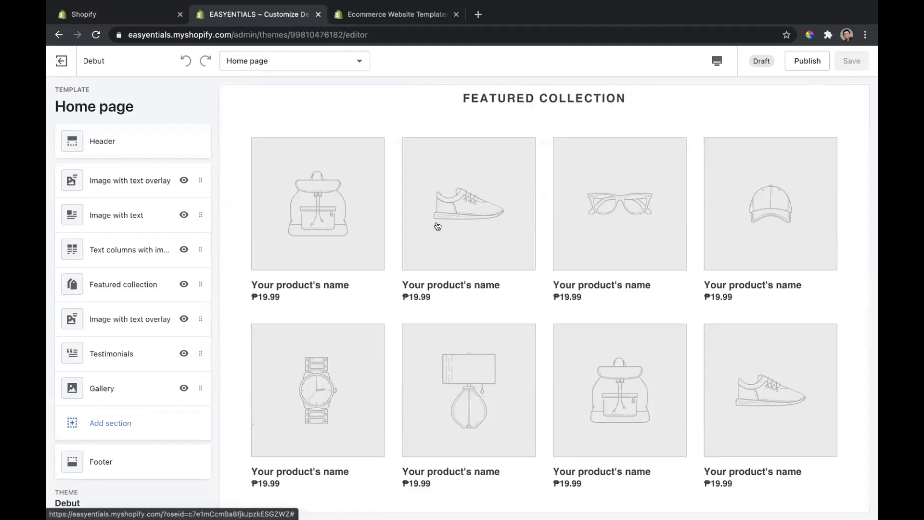
click(464, 219)
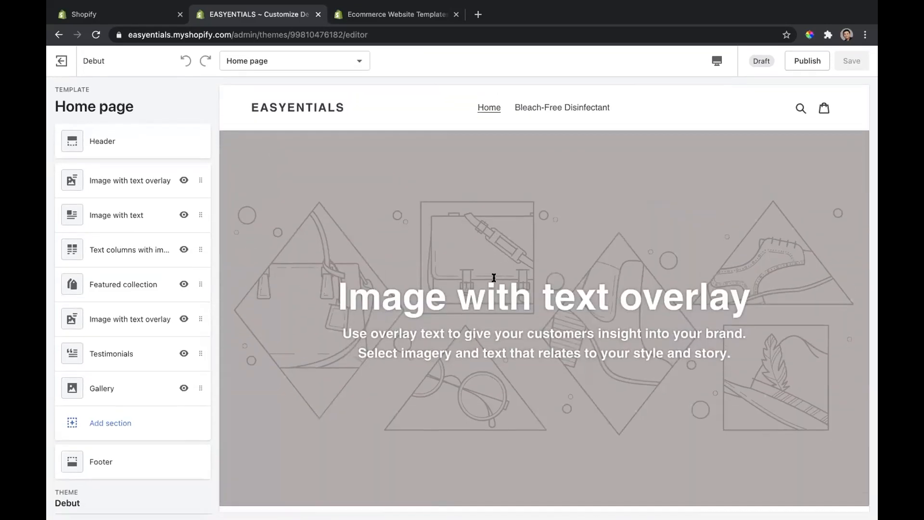
scroll(551, 282, down, 2)
scroll(493, 281, up, 2)
scroll(493, 282, up, 1)
Step: Open the first Image with text overlay section on the home page and look over its settings
click(158, 177)
scroll(176, 247, down, 3)
scroll(178, 249, up, 3)
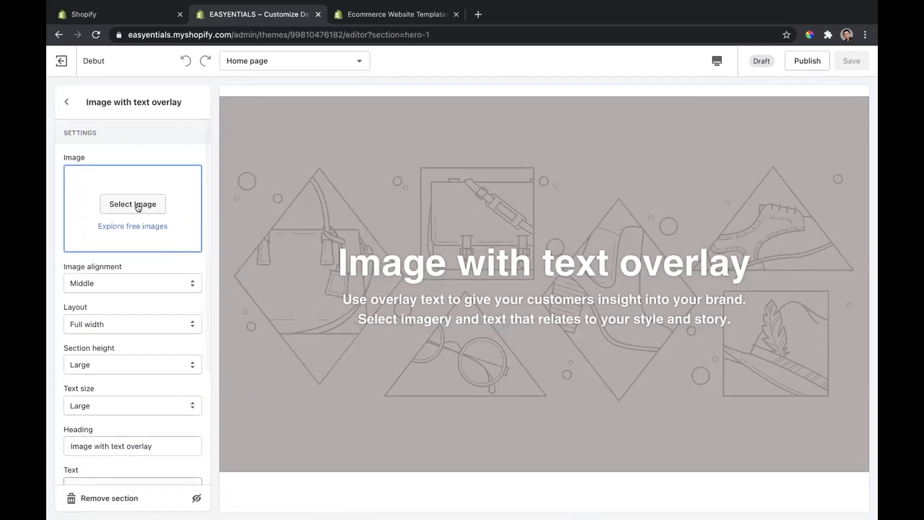
click(136, 202)
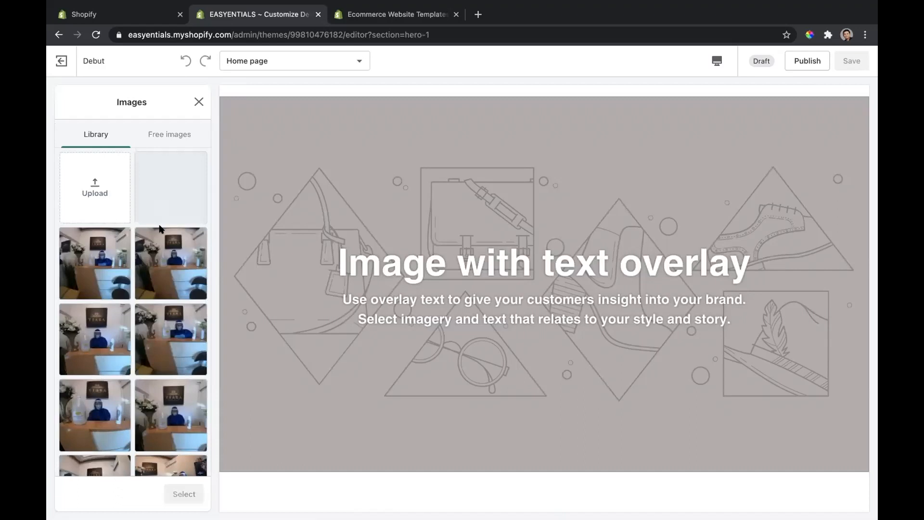
click(171, 133)
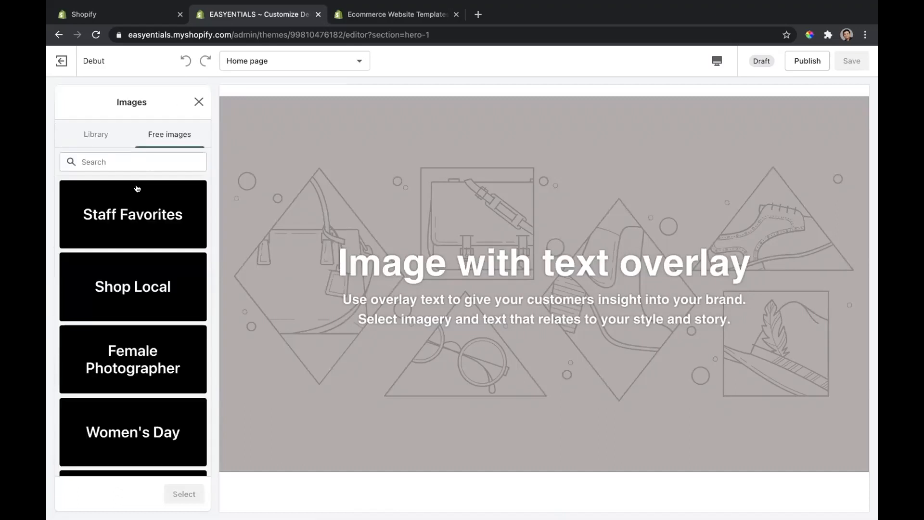
click(138, 188)
click(101, 233)
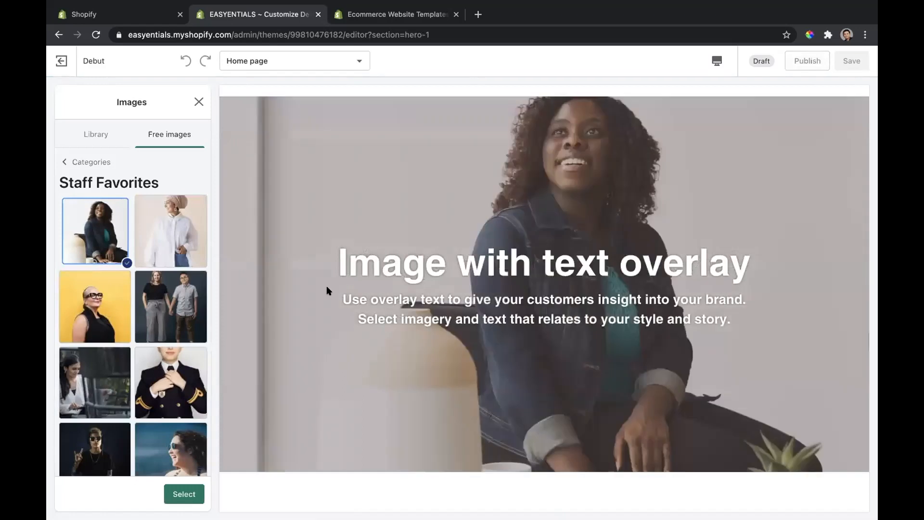
click(198, 104)
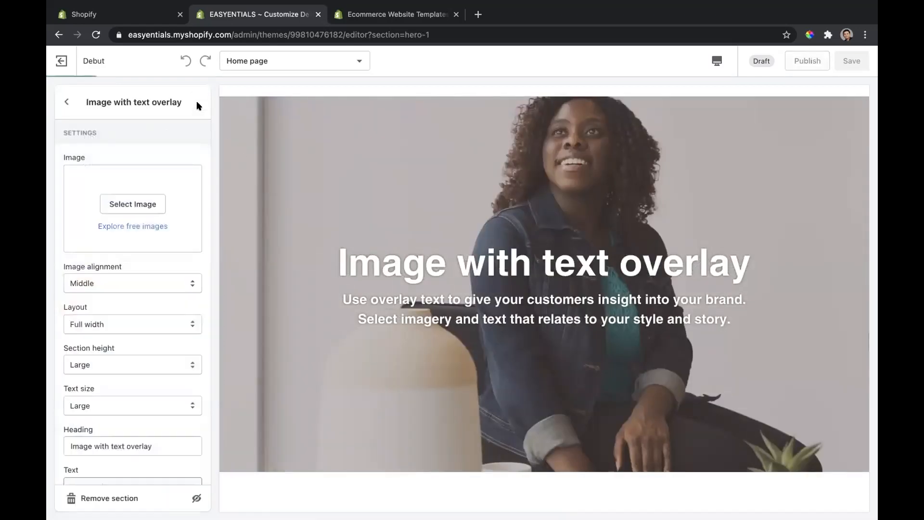
Step: Replace the overlay section's heading with "heading"
triple_click(146, 377)
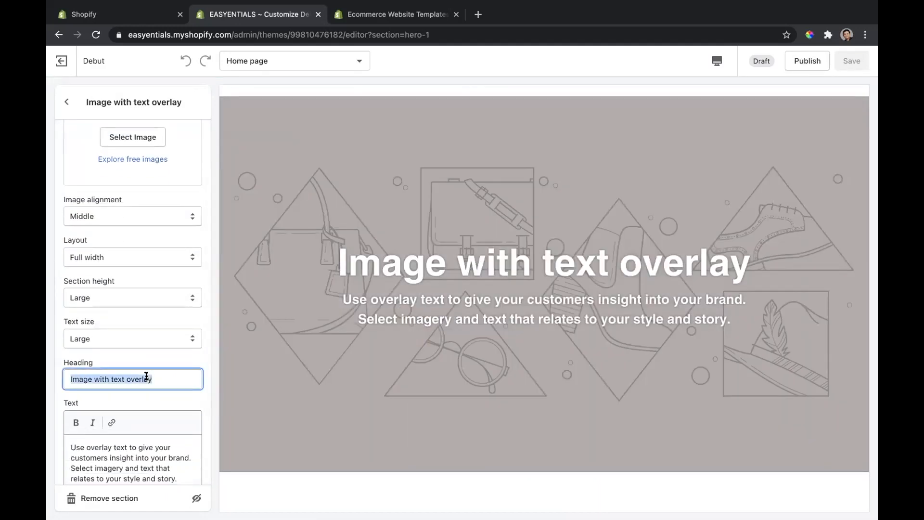
text(gh)
key(BackSpace)
key(BackSpace)
text(head)
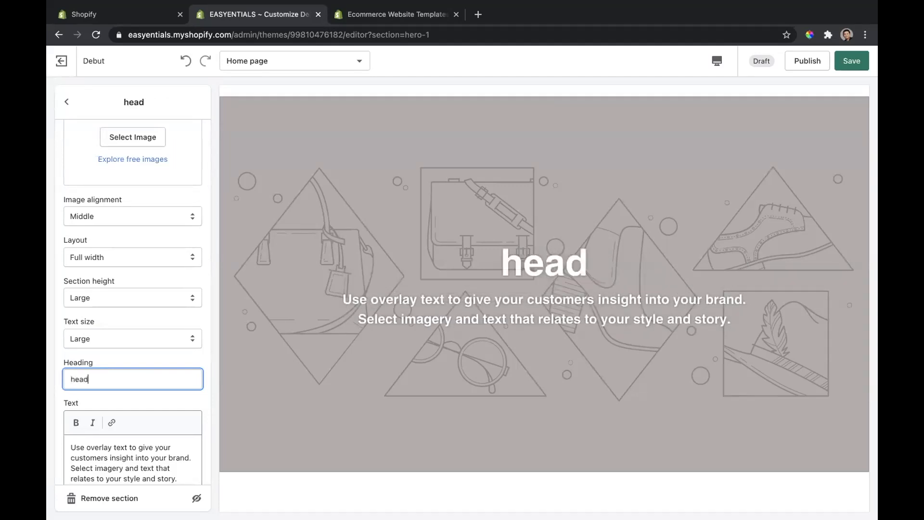
text(ing)
Step: Replace the overlay section's body text with "description"
click(86, 450)
key(ctrl+a)
text(descri)
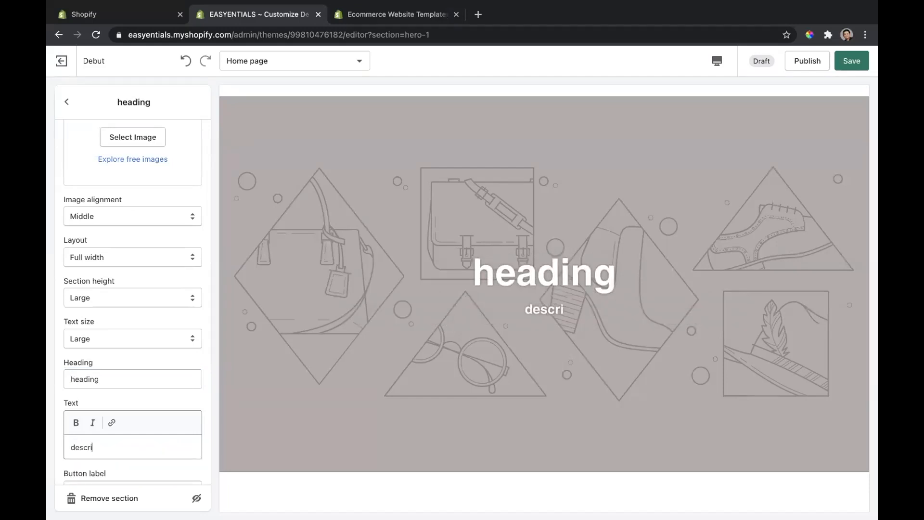
text(ption)
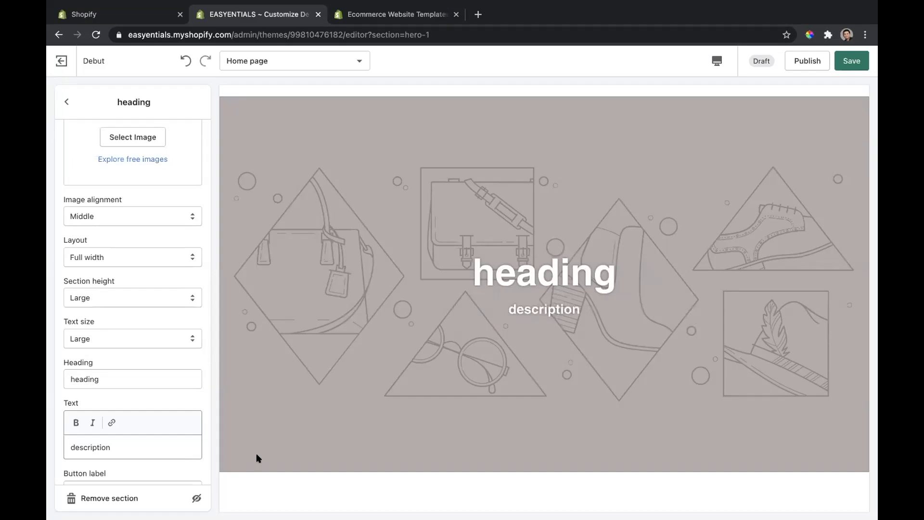
Step: Set the overlay section's image to the free Shop Local photo of a woman holding a paper shopping bag
scroll(386, 371, down, 7)
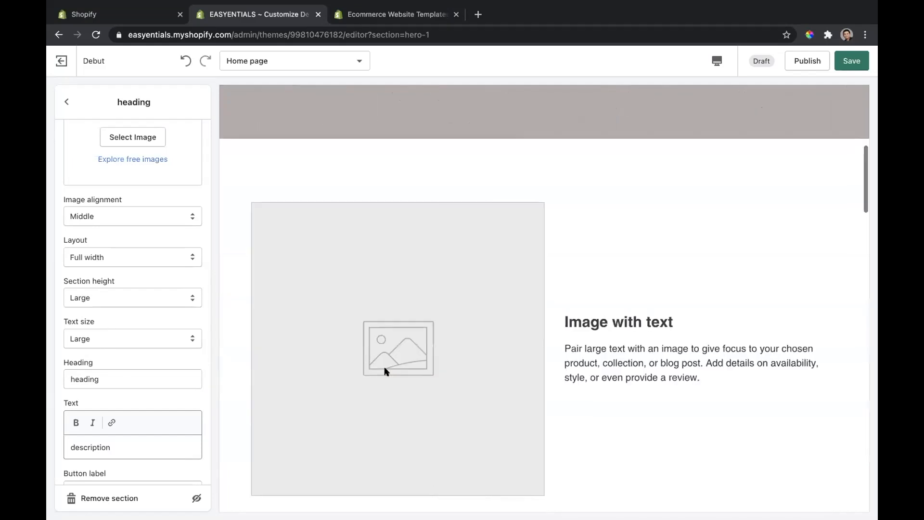
scroll(386, 371, up, 5)
scroll(386, 371, up, 2)
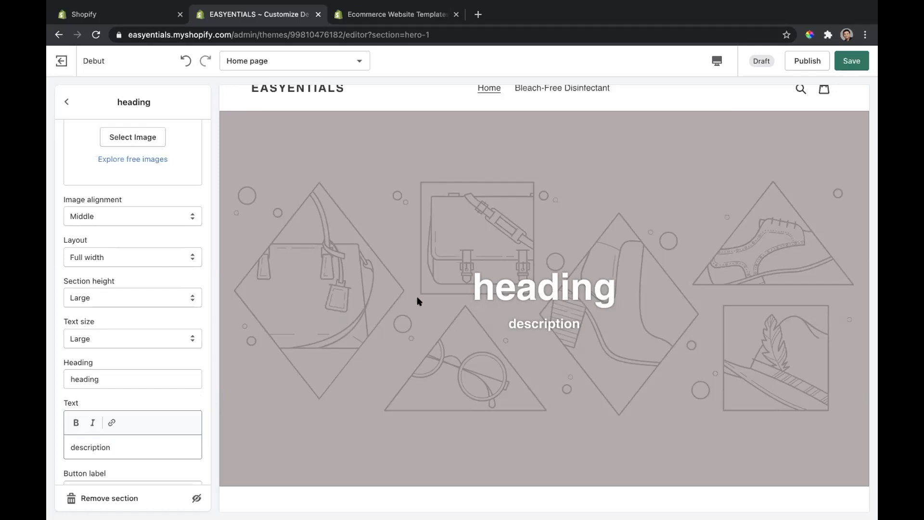
scroll(416, 299, down, 2)
scroll(518, 300, up, 3)
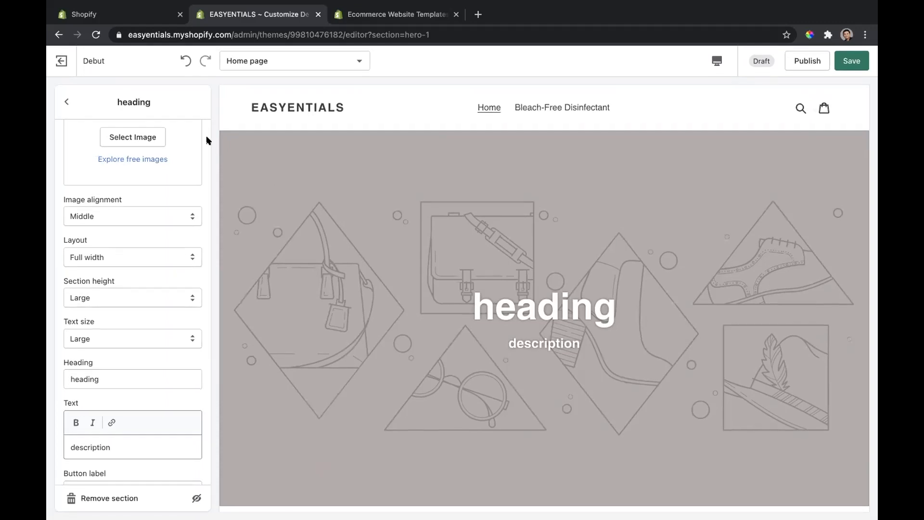
click(145, 140)
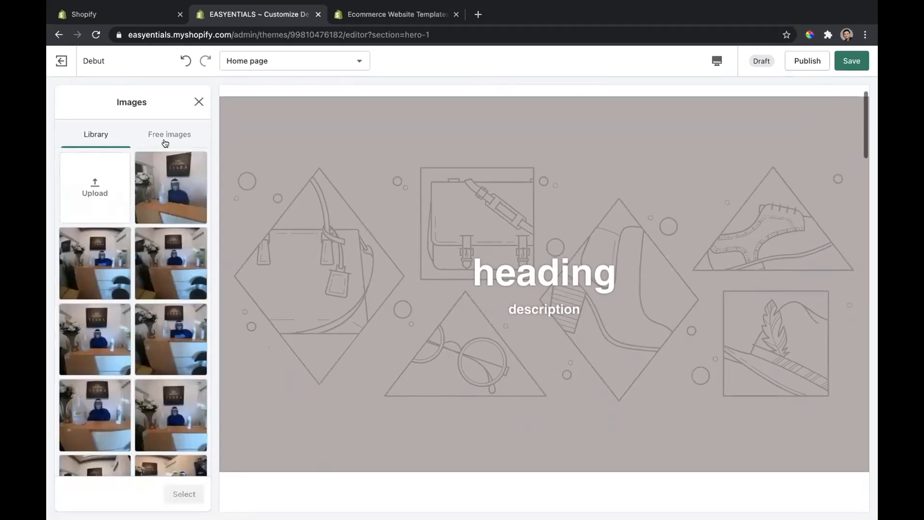
click(165, 138)
click(149, 298)
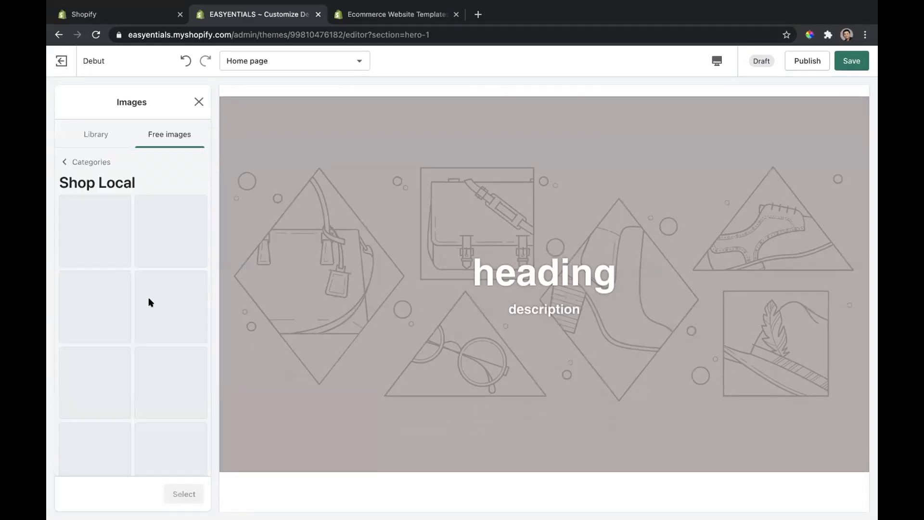
click(167, 250)
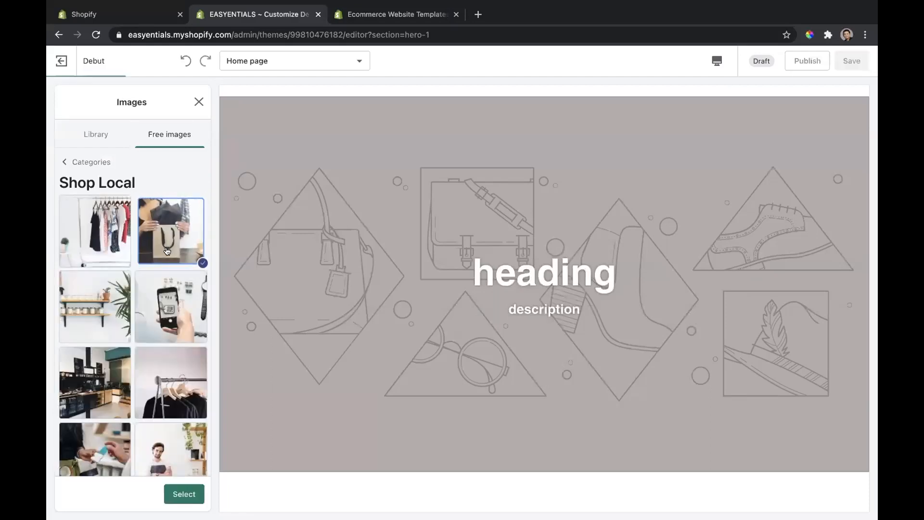
scroll(368, 304, down, 4)
scroll(368, 304, down, 2)
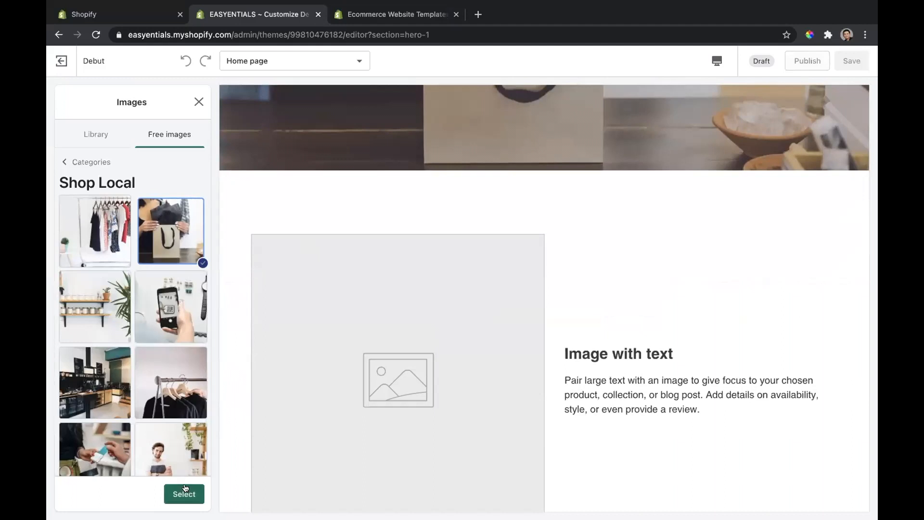
scroll(155, 311, down, 1)
scroll(155, 311, down, 5)
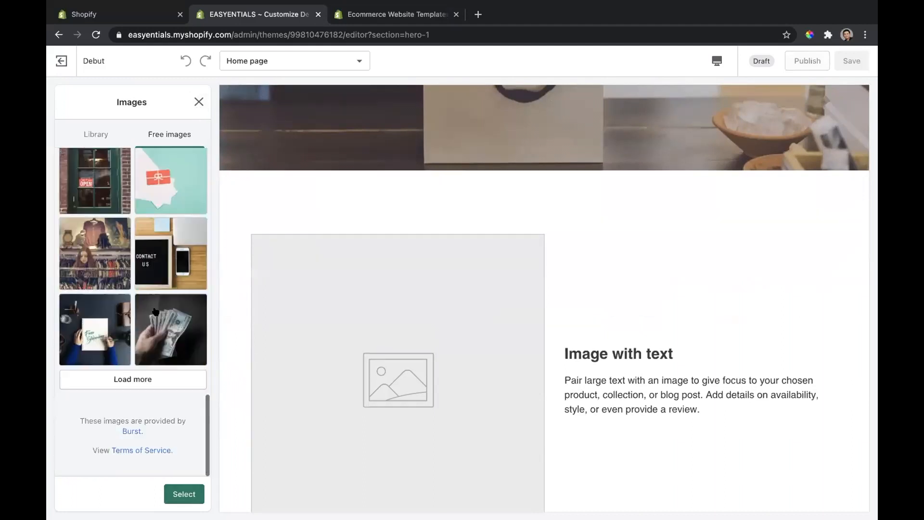
scroll(161, 277, up, 6)
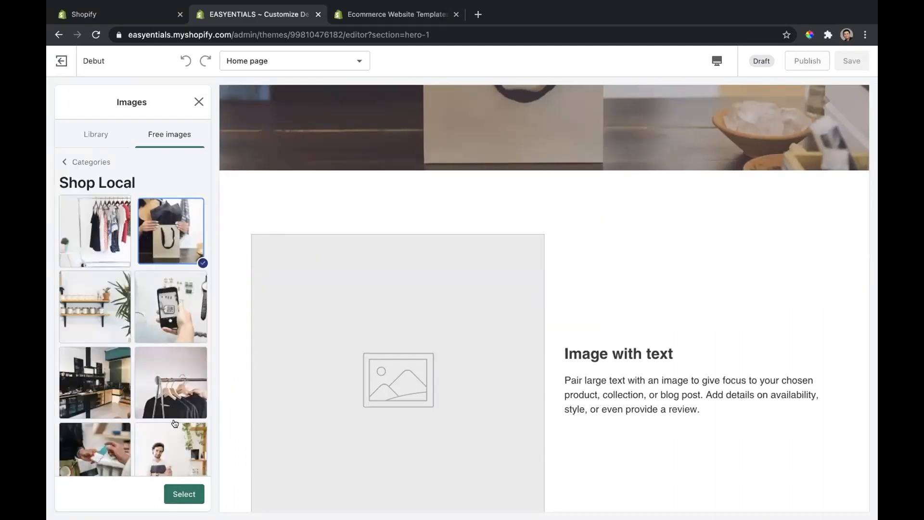
click(191, 496)
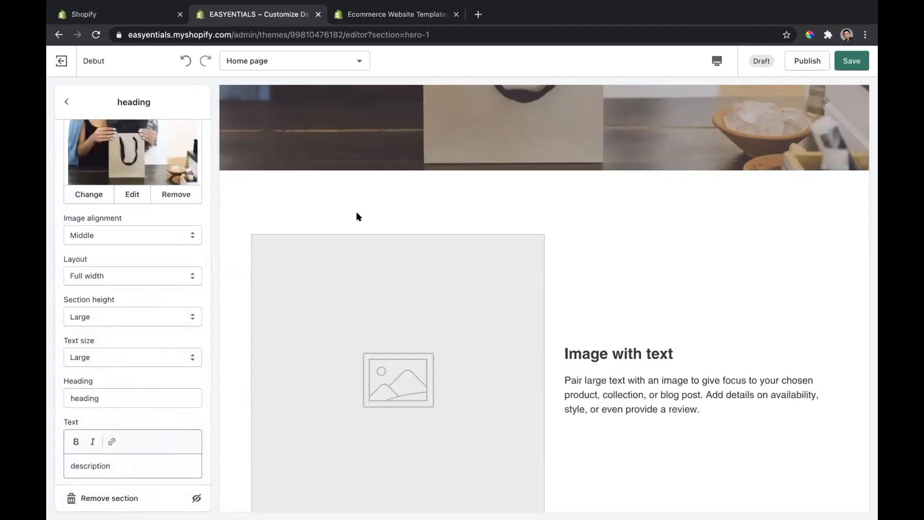
Step: Link the overlay section's button to the Cleanshine Master product and return to the home page section list
scroll(152, 287, down, 2)
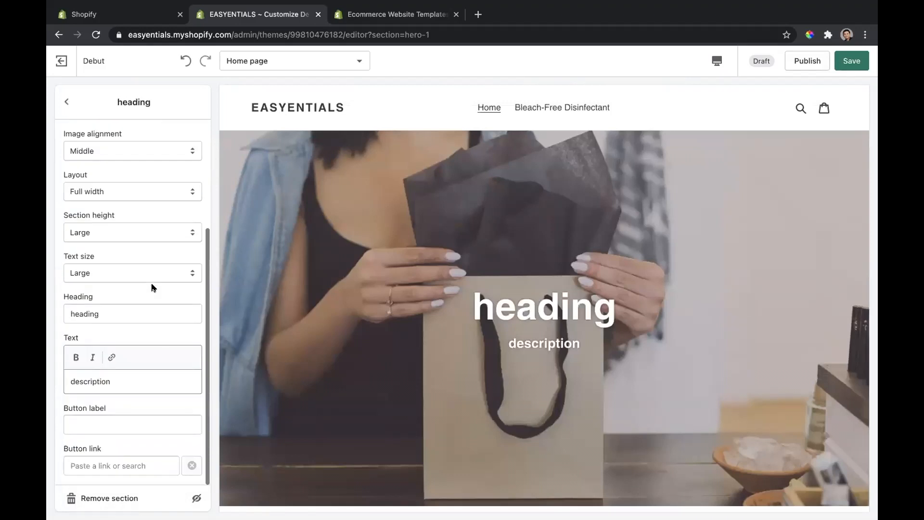
click(117, 419)
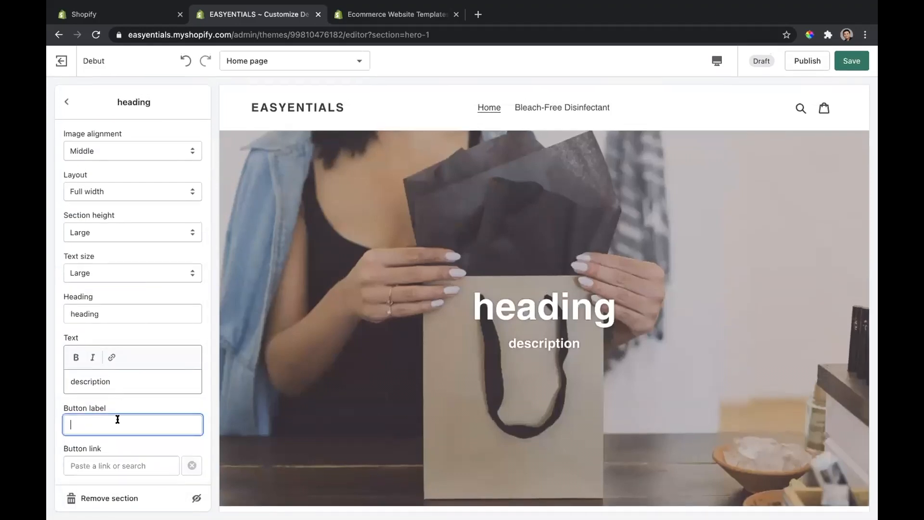
click(108, 454)
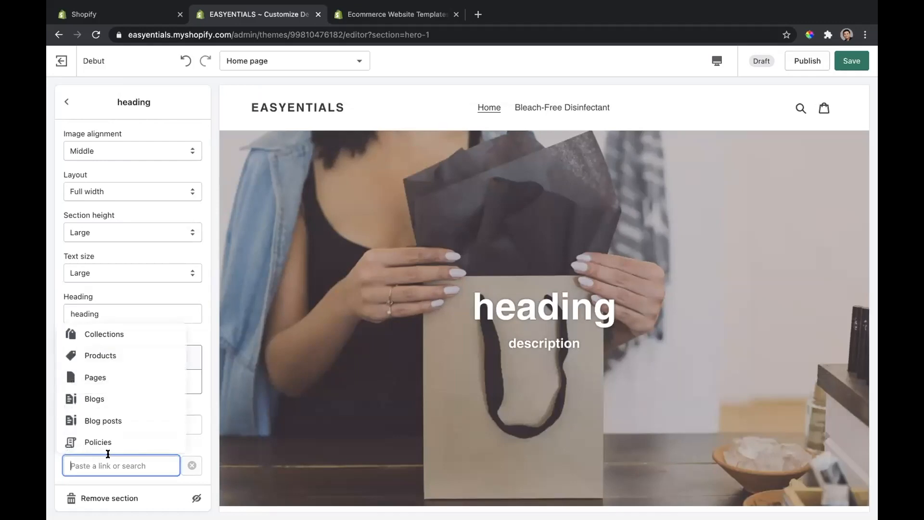
click(101, 355)
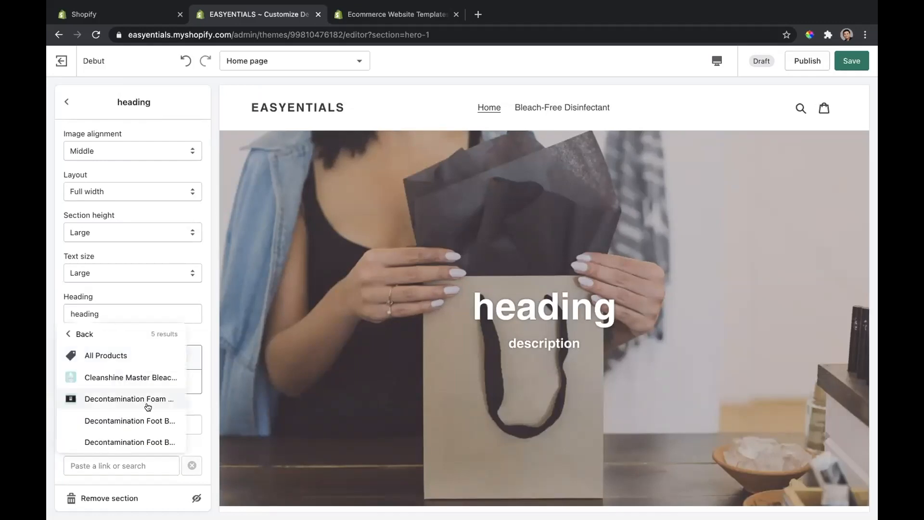
click(138, 379)
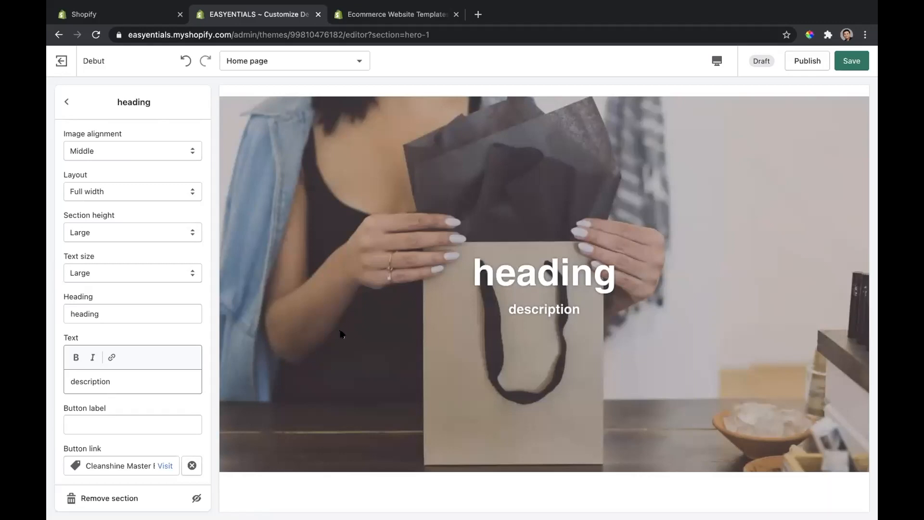
scroll(341, 332, down, 6)
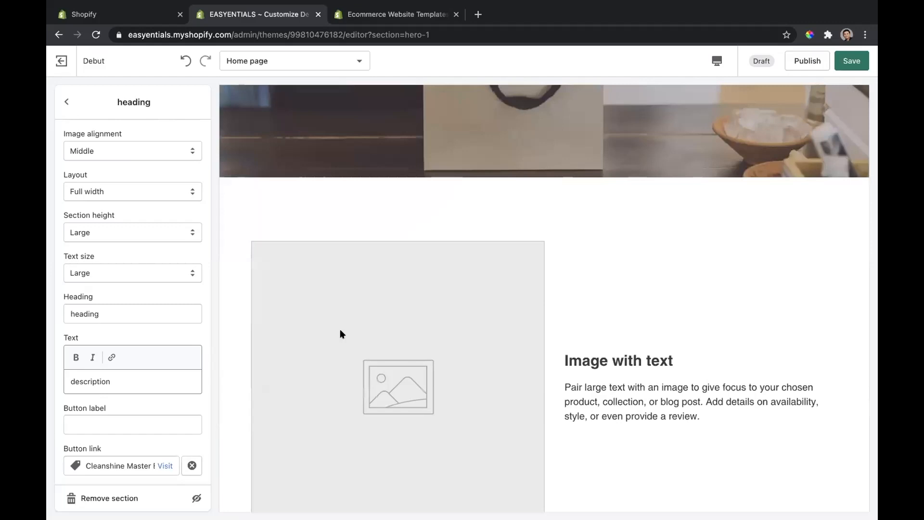
scroll(339, 328, down, 2)
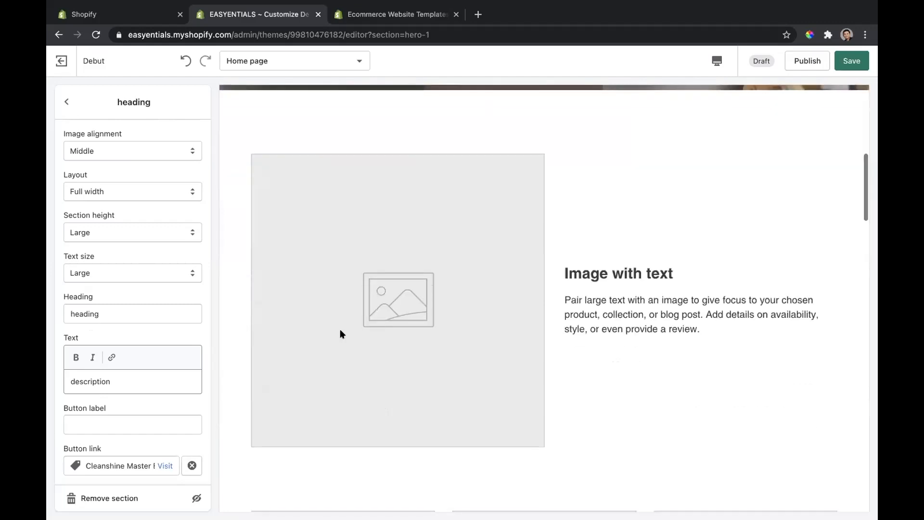
click(64, 102)
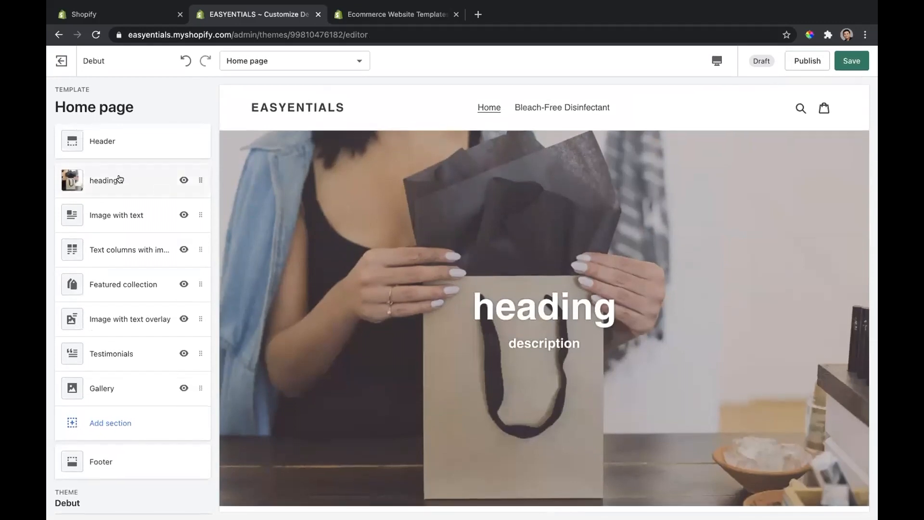
Step: Open the Header section and examine its logo alignment, logo image choices, menu and announcement bar settings
click(116, 141)
scroll(149, 276, down, 3)
scroll(150, 281, up, 3)
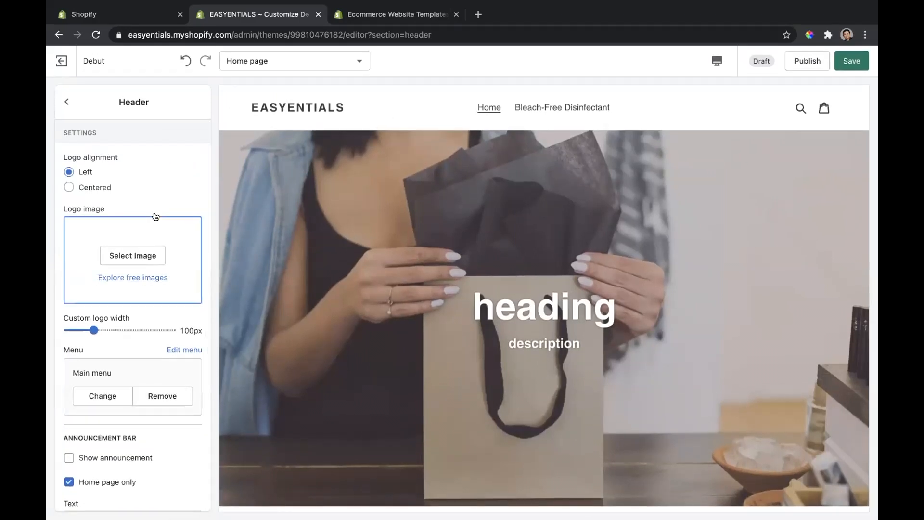
click(137, 259)
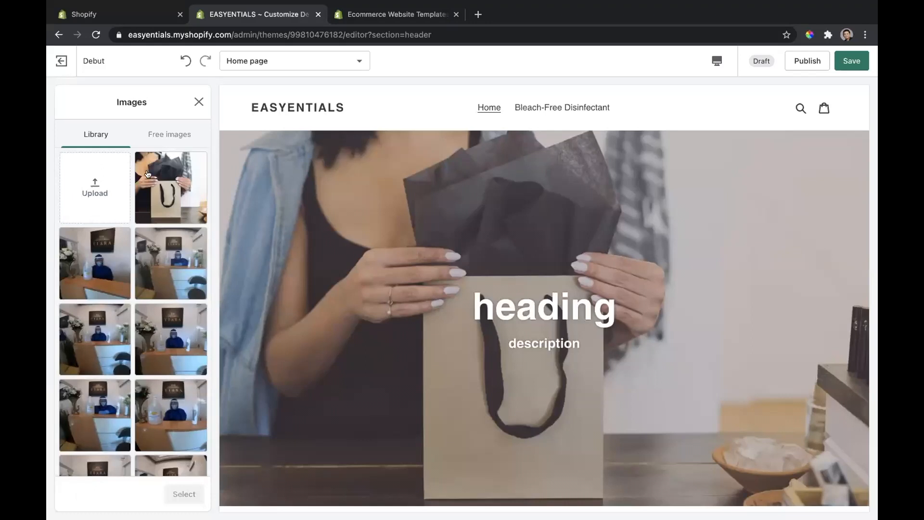
click(198, 102)
scroll(120, 336, down, 2)
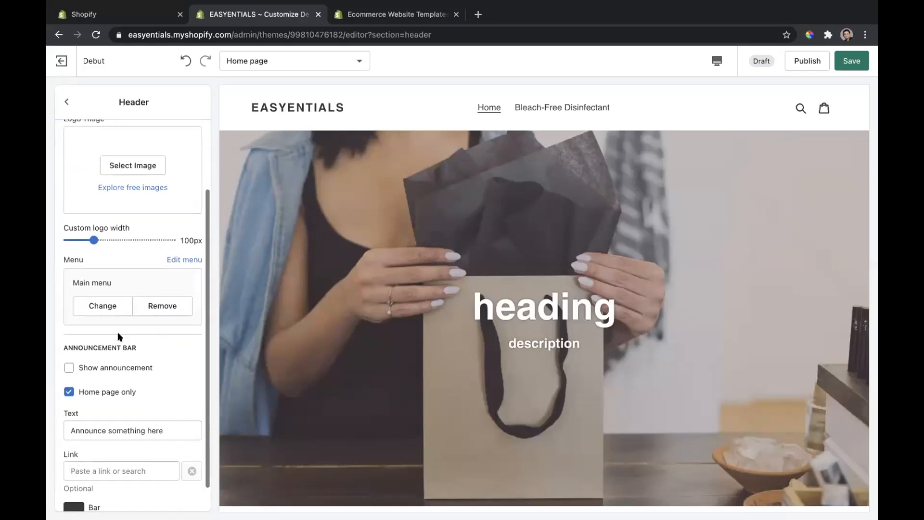
scroll(120, 337, down, 1)
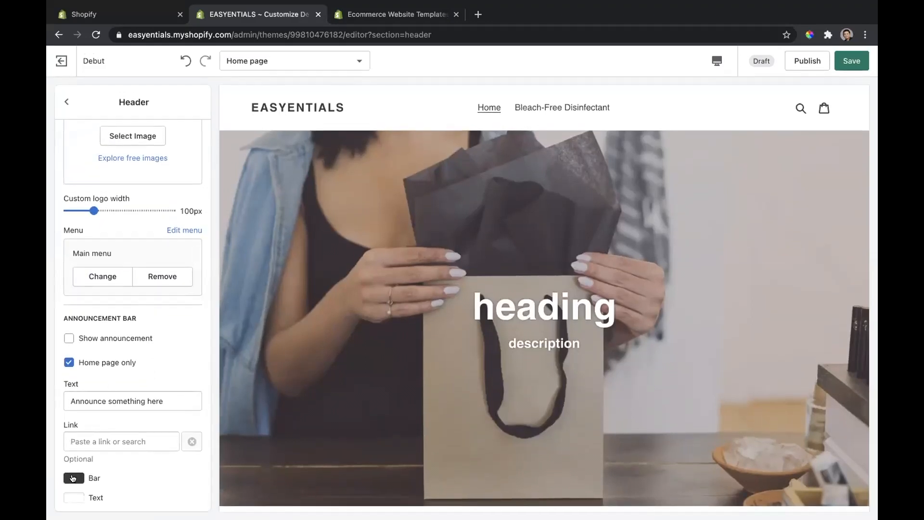
scroll(134, 468, up, 4)
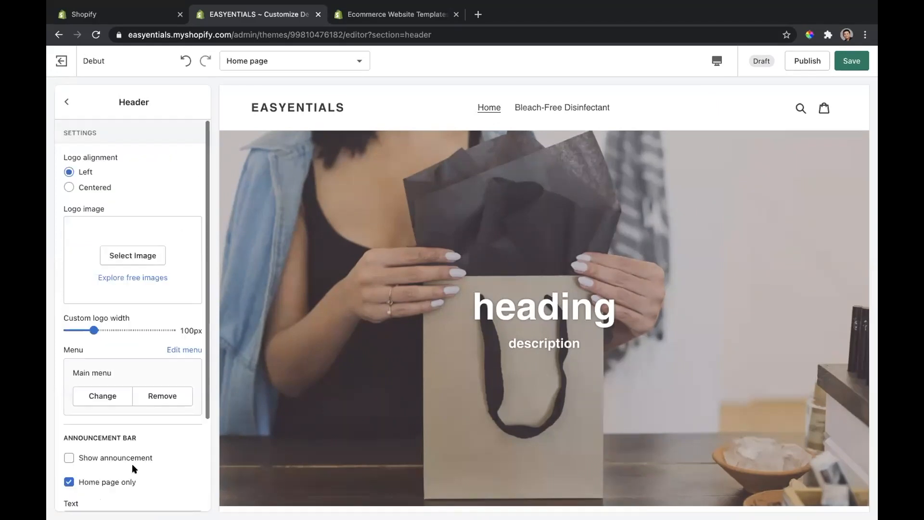
Step: Examine the home page's Text columns with images section, including its first column's settings and the library and free image choices
click(66, 101)
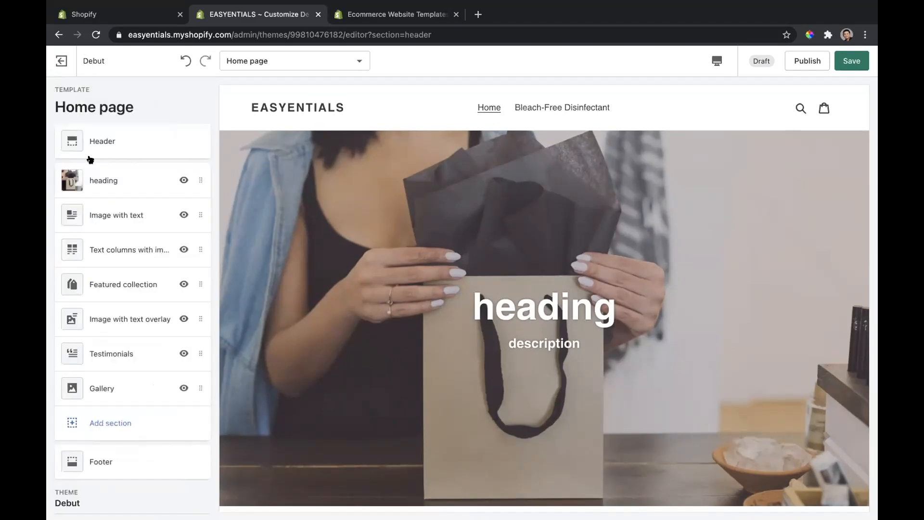
click(104, 244)
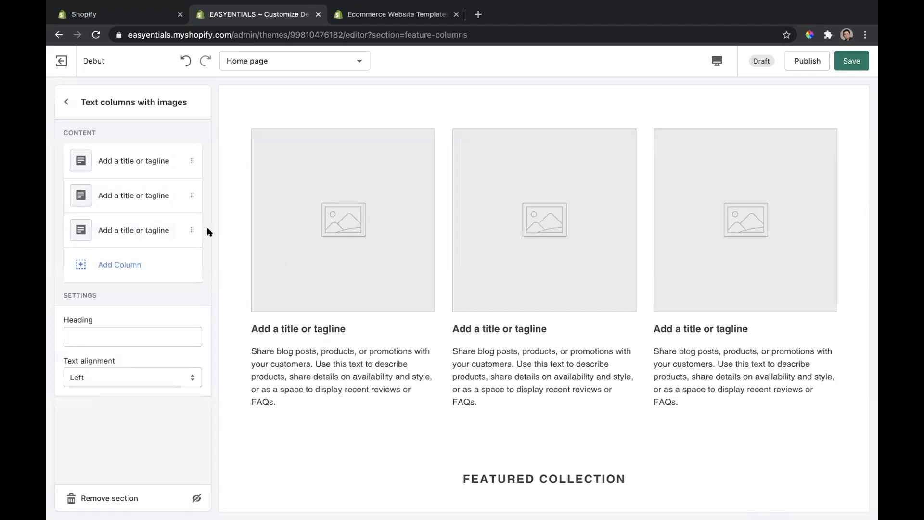
click(141, 156)
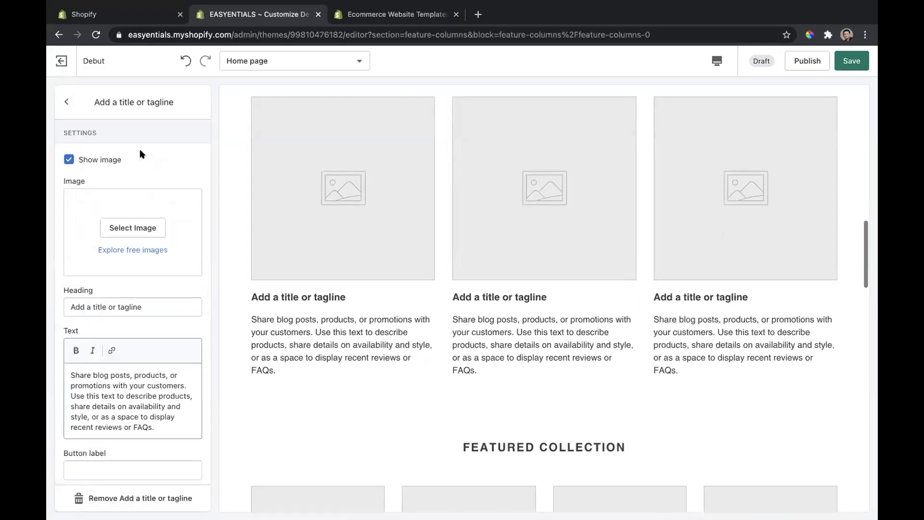
click(132, 232)
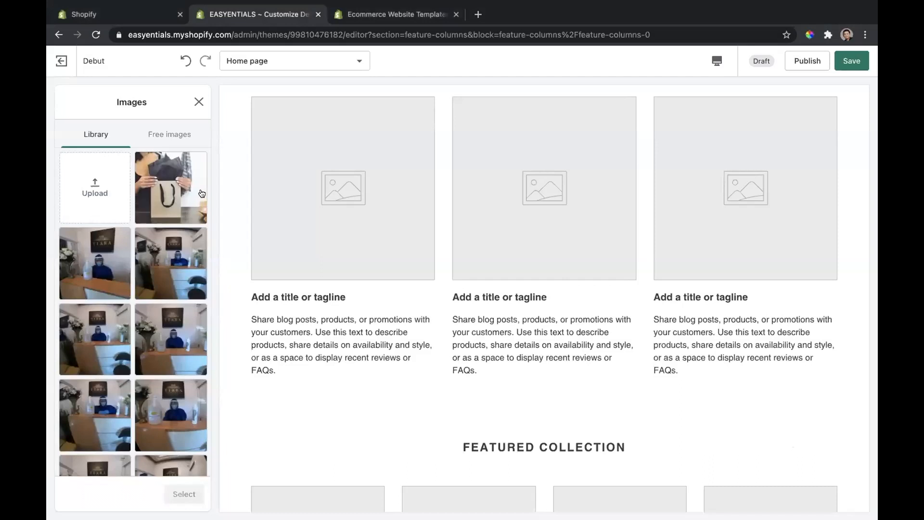
click(176, 130)
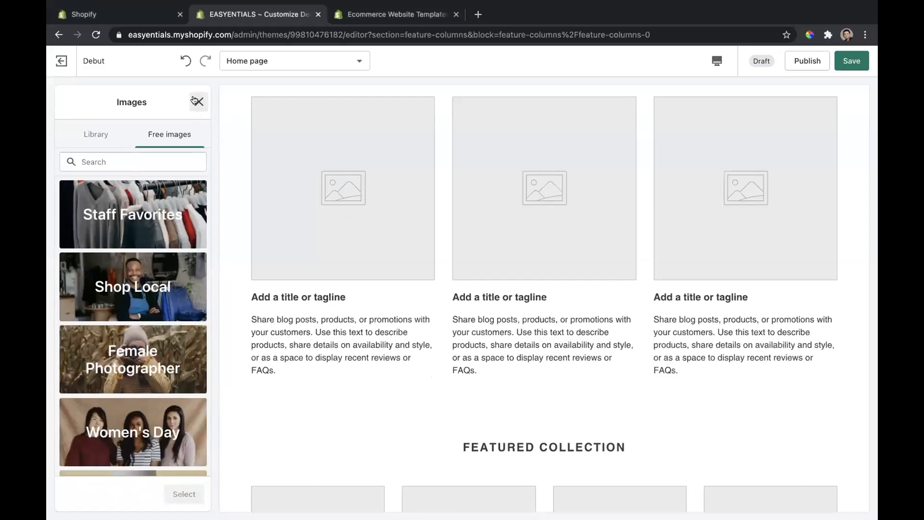
click(199, 132)
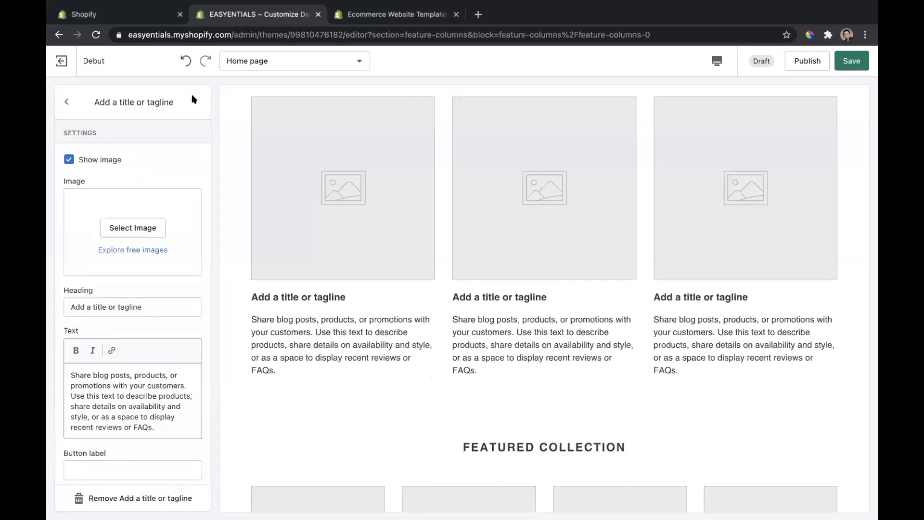
click(67, 102)
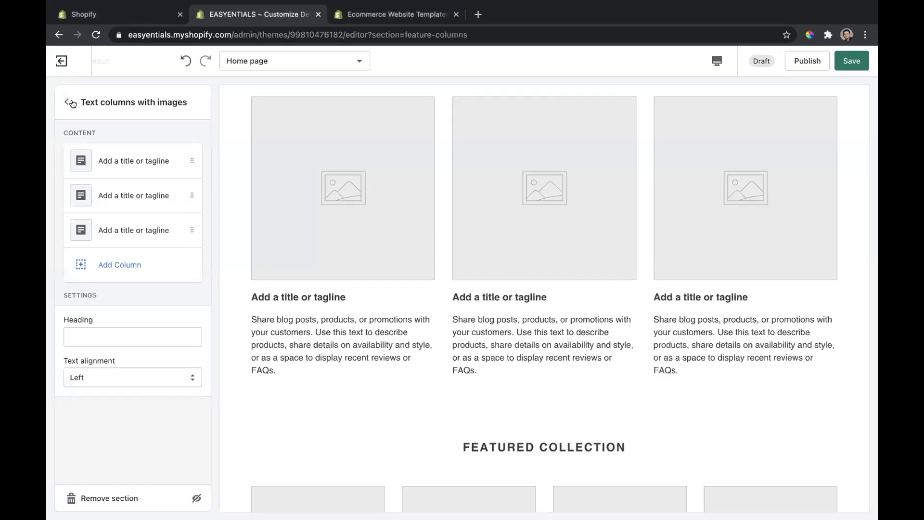
click(66, 102)
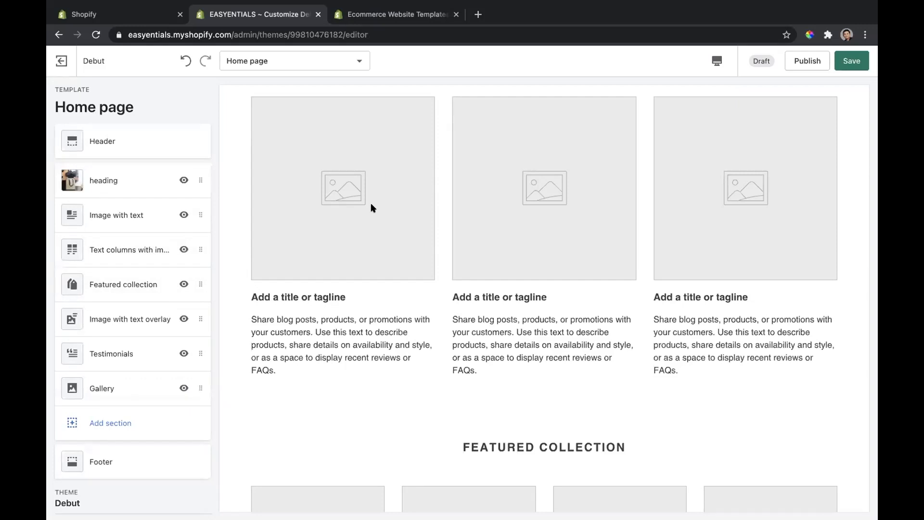
click(154, 250)
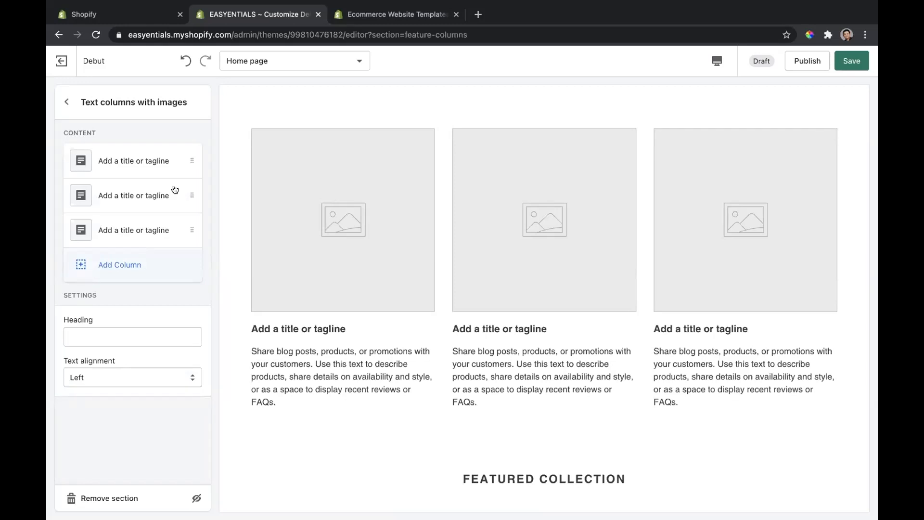
click(67, 108)
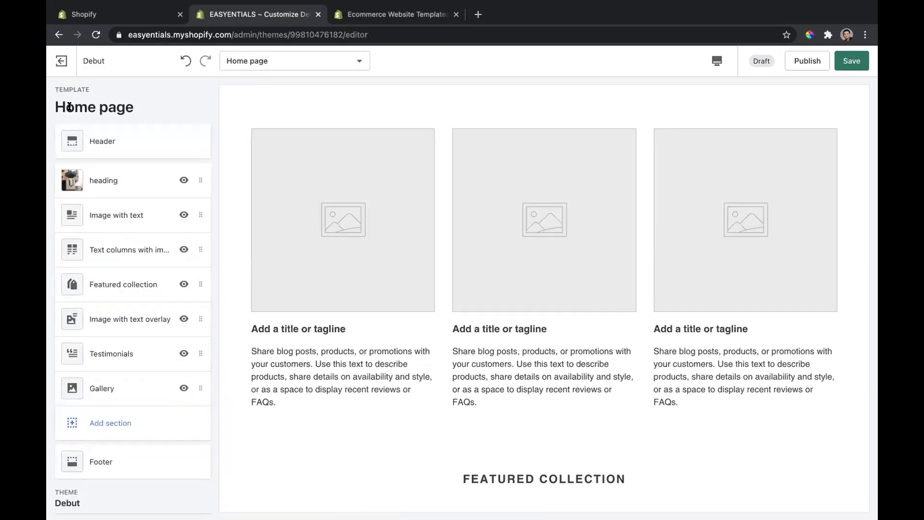
Step: Switch the theme preview to the Product pages template and look through the Cleanshine Master Bleach-Free Disinfectant page
click(258, 59)
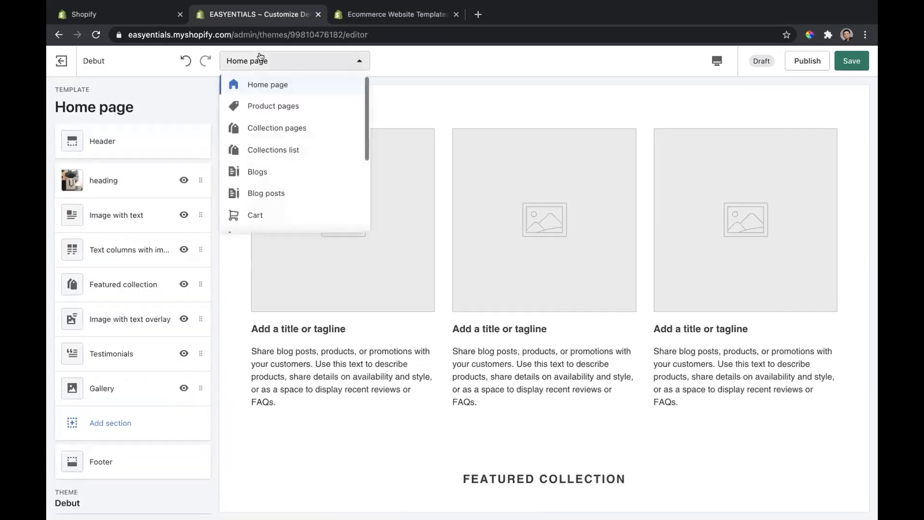
click(275, 106)
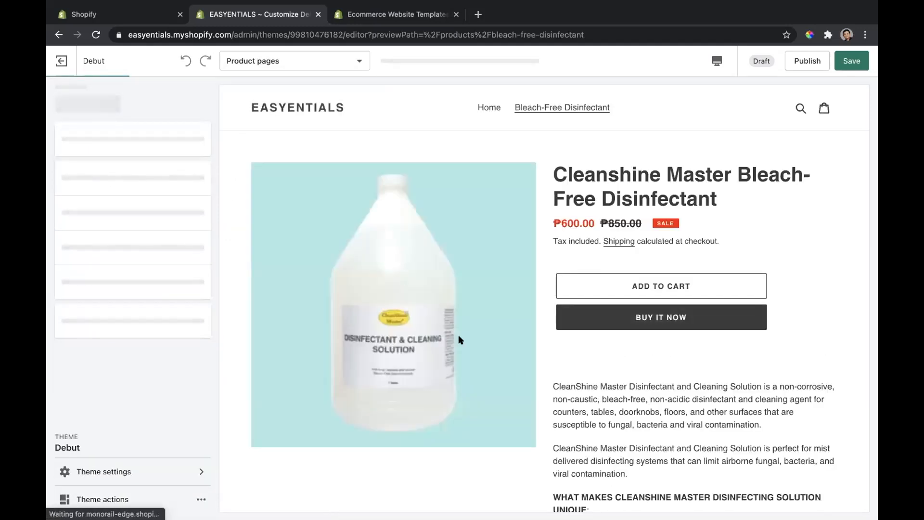
scroll(605, 432, down, 15)
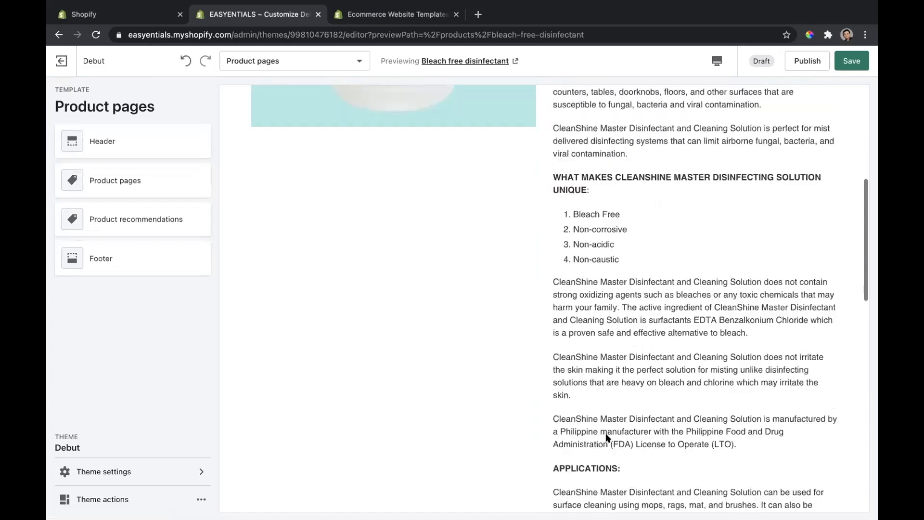
scroll(605, 436, down, 5)
scroll(605, 433, up, 20)
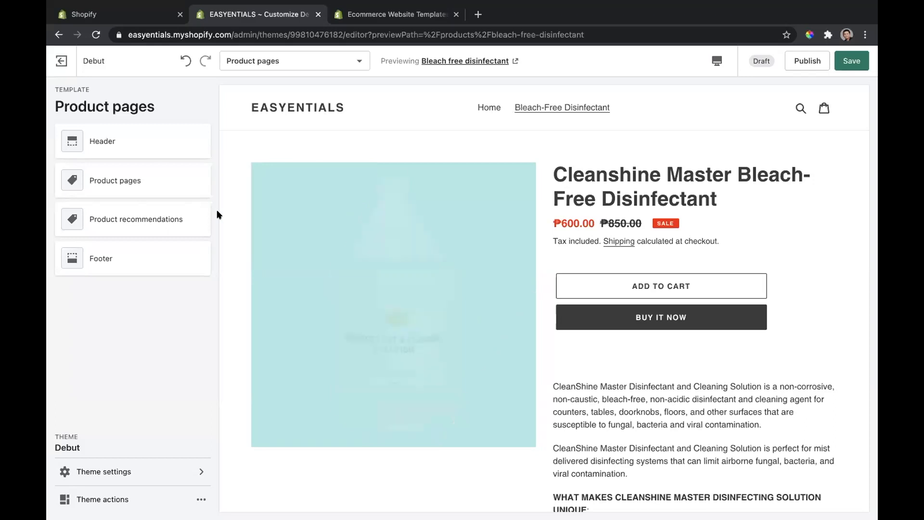
Step: Try the Centered logo alignment in the product page's Header section, and set it back to Left
click(130, 149)
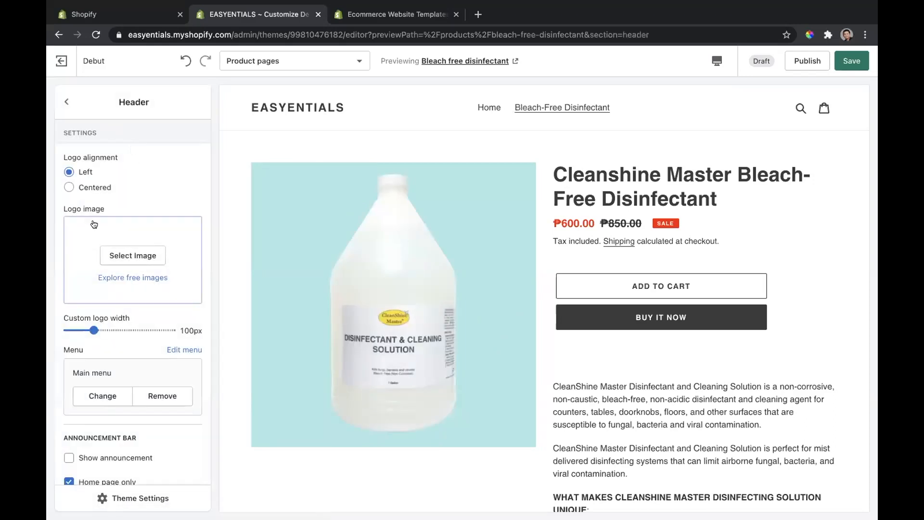
click(87, 188)
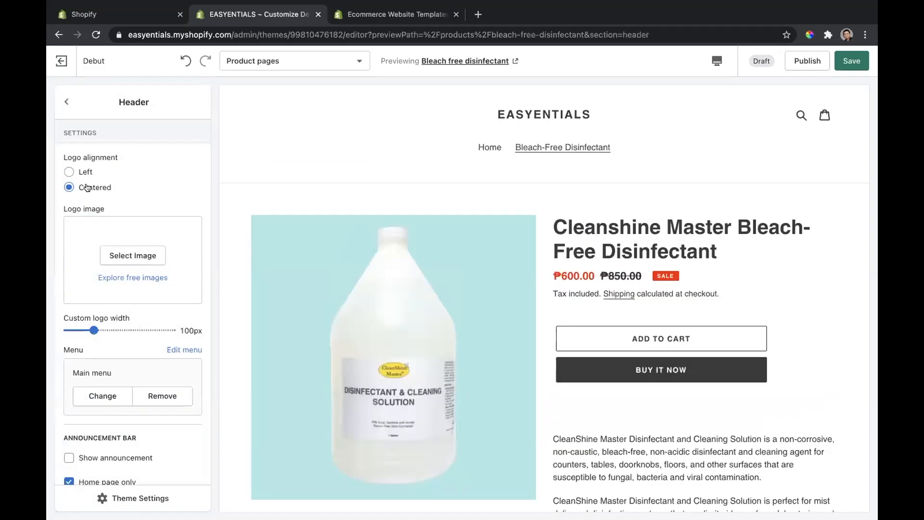
click(82, 169)
Step: Try the Show announcement option for the header's announcement bar, turn it off again and return to the section list
scroll(162, 205, down, 3)
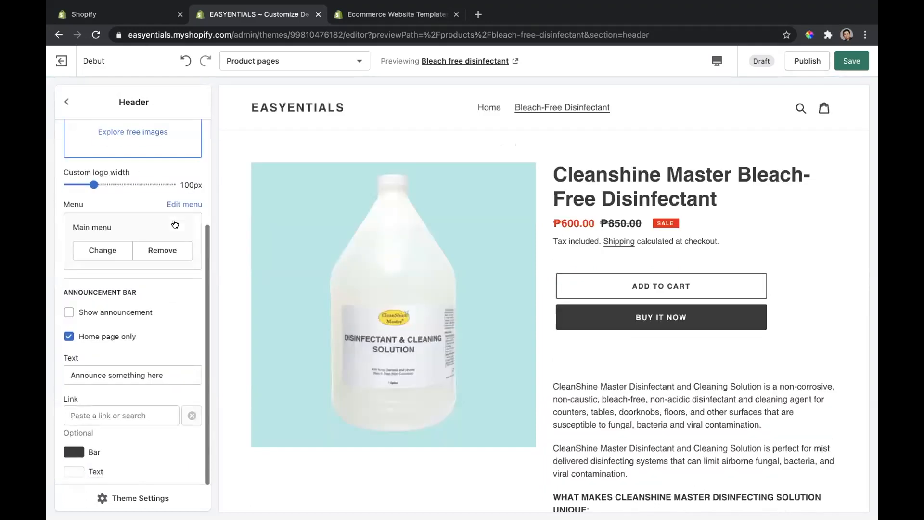
click(122, 313)
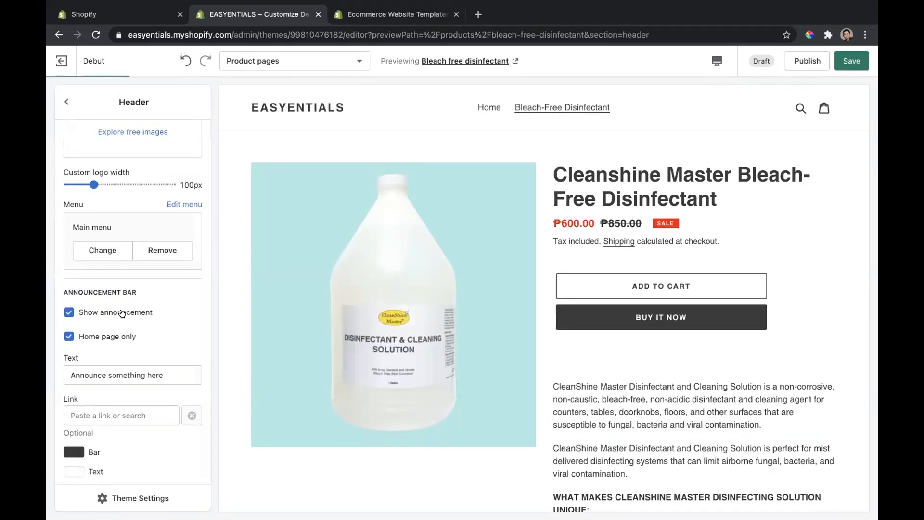
click(122, 313)
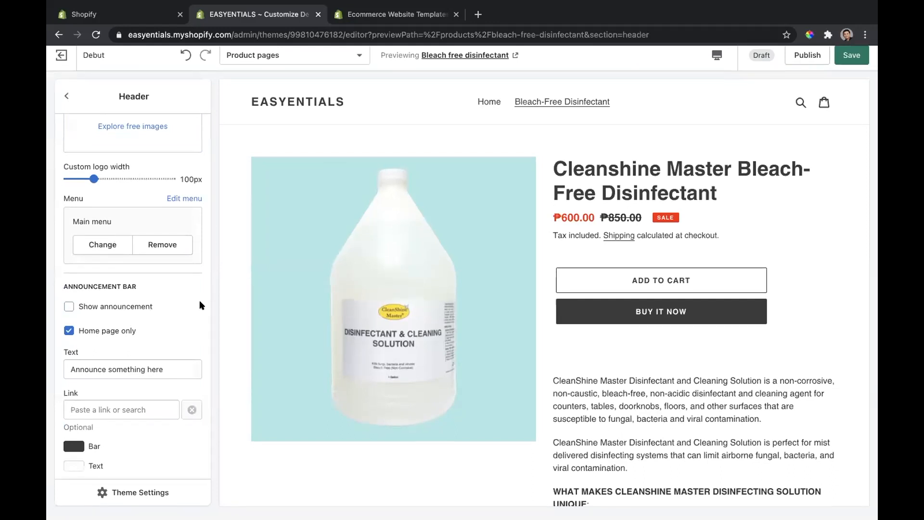
click(67, 101)
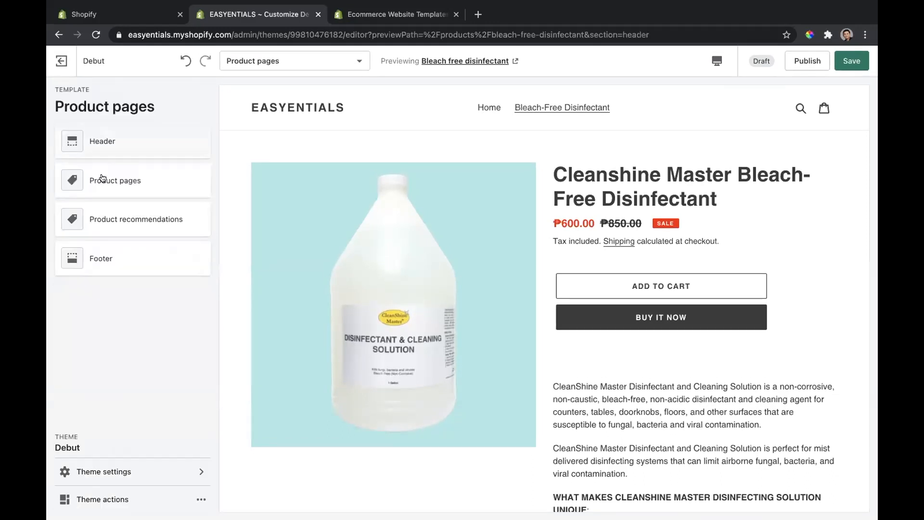
Step: Examine the Product recommendations section's dynamic recommendations, heading and vendor settings, and return to the section list
click(121, 217)
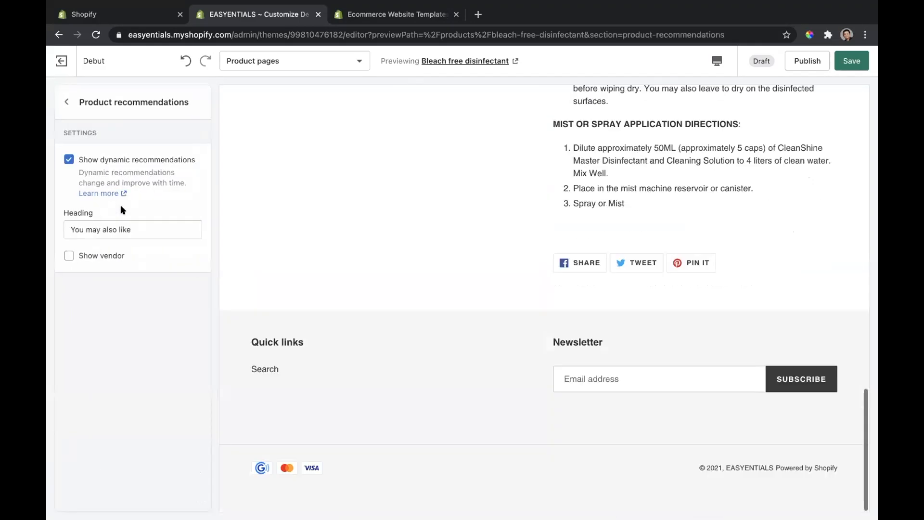
click(68, 99)
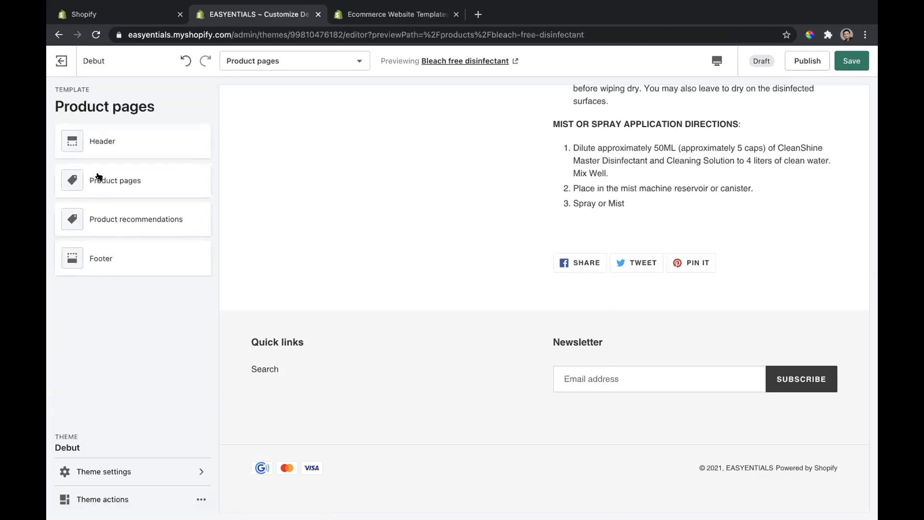
click(110, 214)
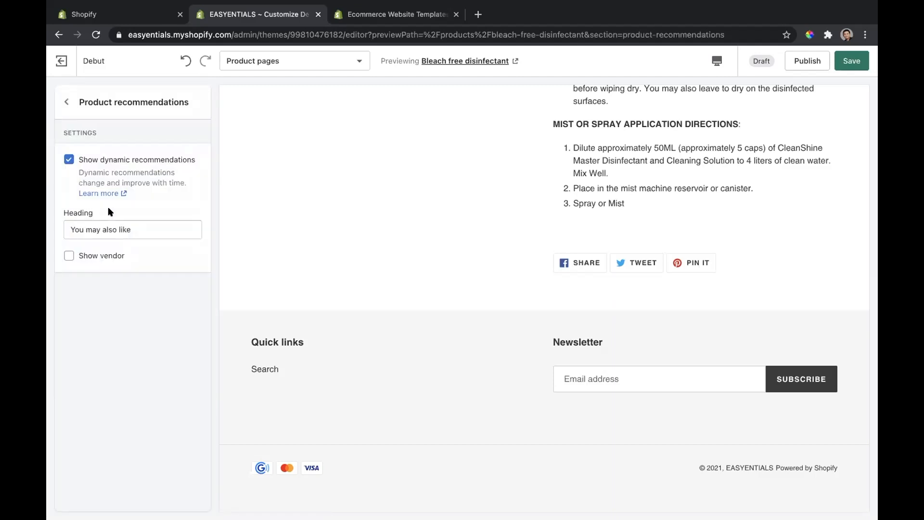
triple_click(128, 228)
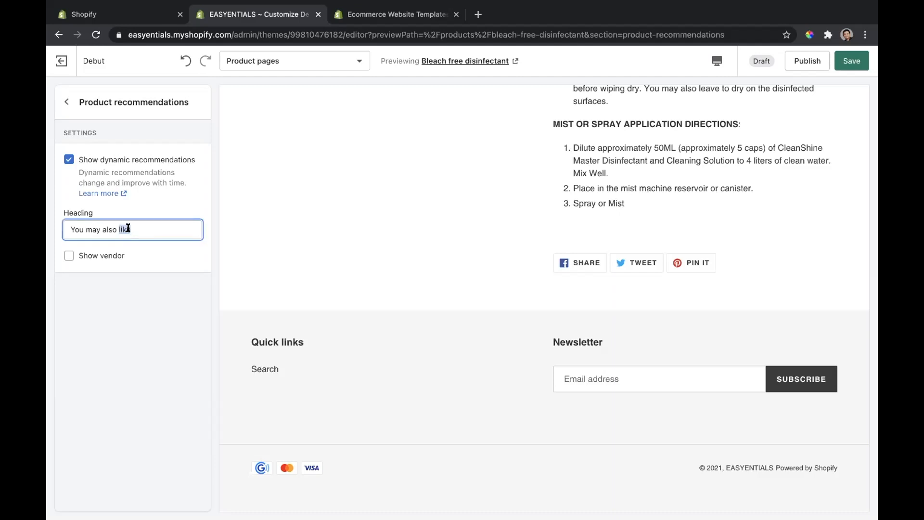
click(67, 102)
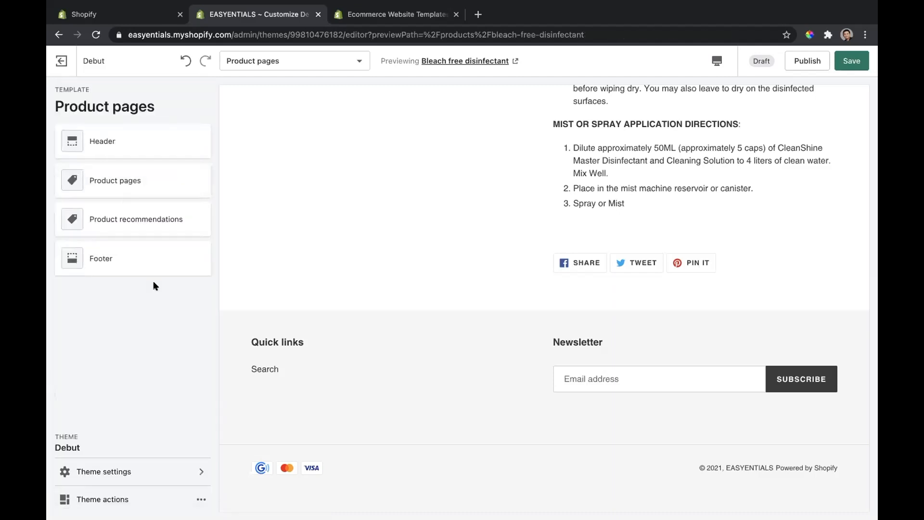
Step: Open the theme settings and review the Colors options for text, buttons, form fields, image overlays and page
click(156, 471)
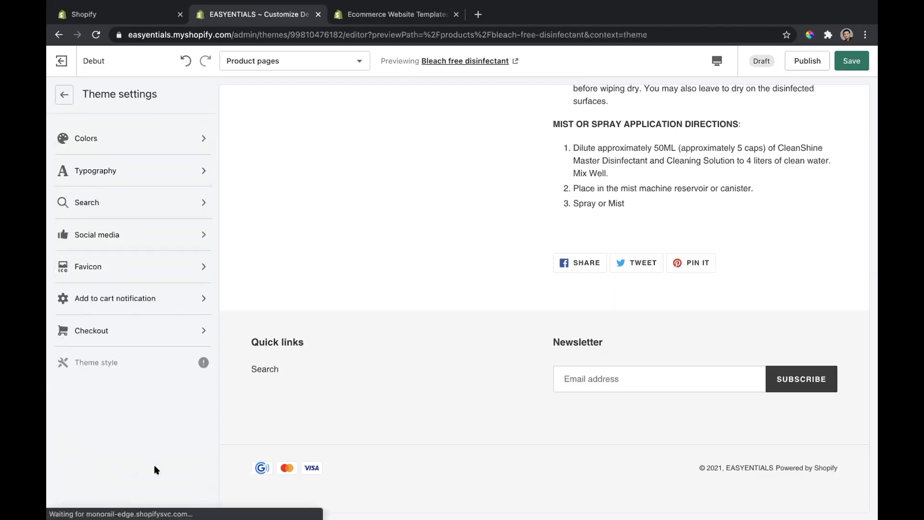
click(138, 140)
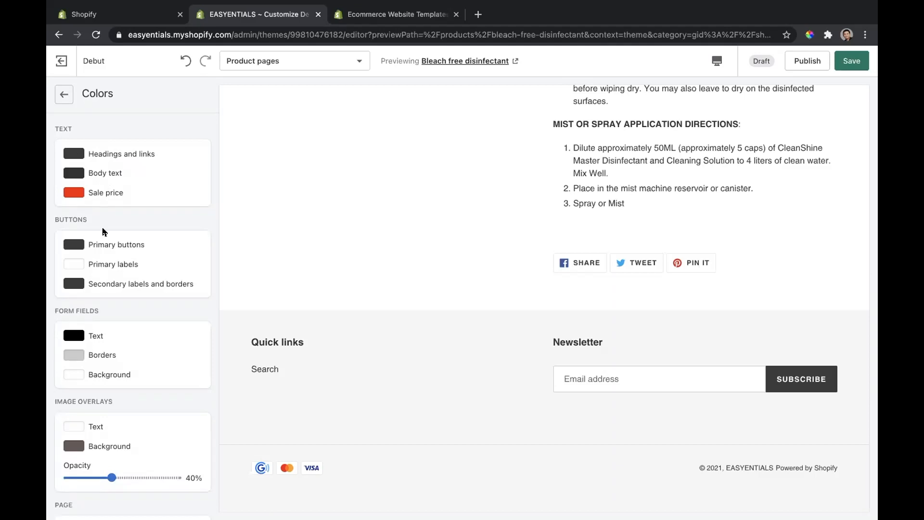
scroll(108, 259, down, 1)
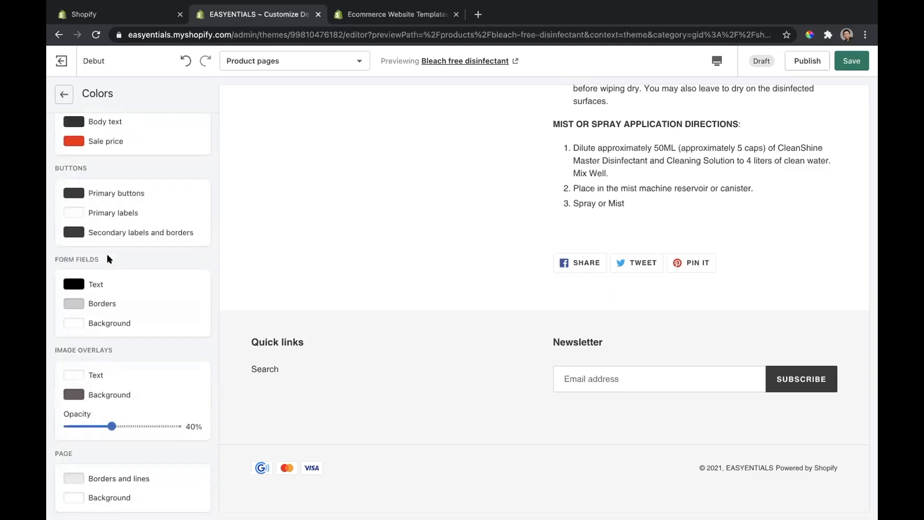
scroll(107, 253, up, 1)
click(67, 99)
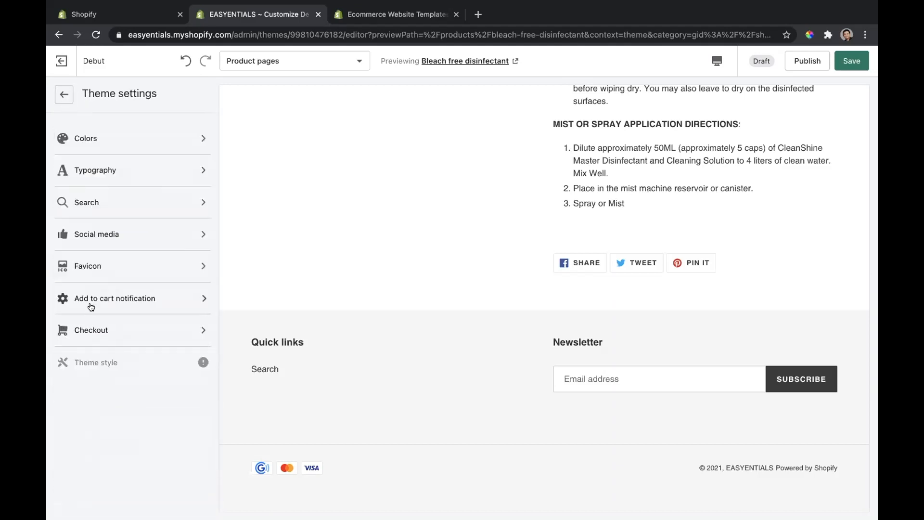
Step: Review the Social media theme settings, covering the sharing image, sharing options and social account fields
click(131, 233)
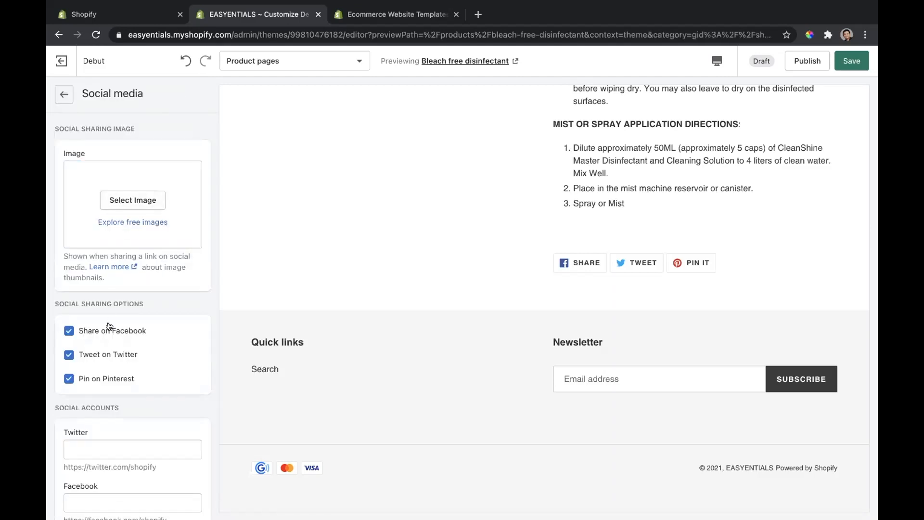
scroll(110, 337, down, 3)
click(123, 288)
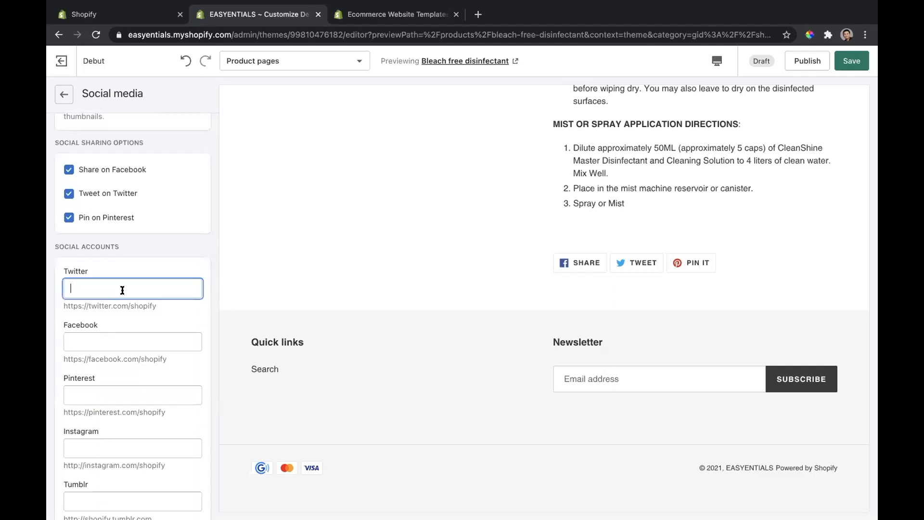
scroll(111, 216, up, 3)
click(64, 94)
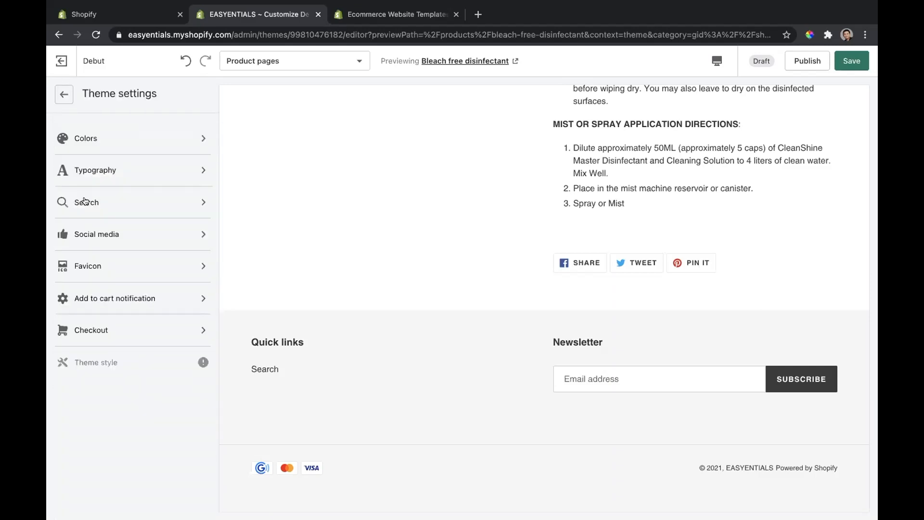
Step: Review the Checkout theme settings for banner and logo, and leave the Debut editor without saving the changes
click(114, 331)
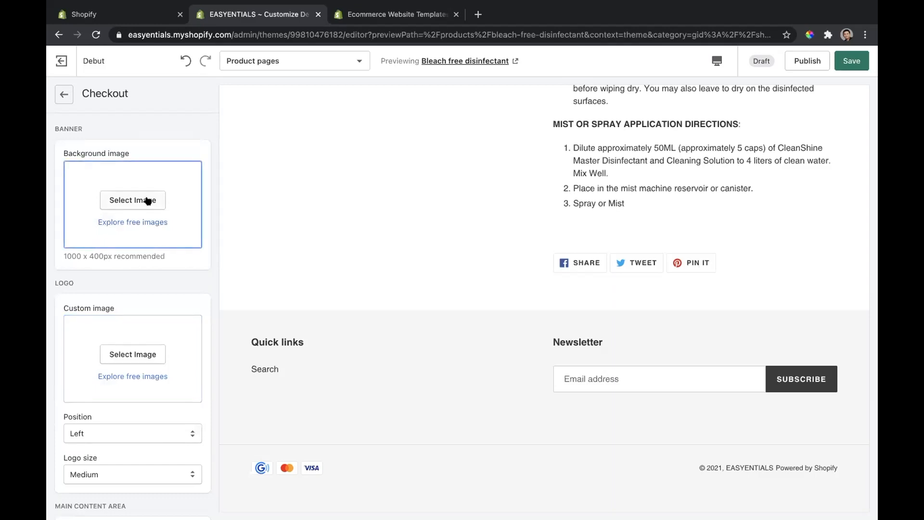
click(66, 101)
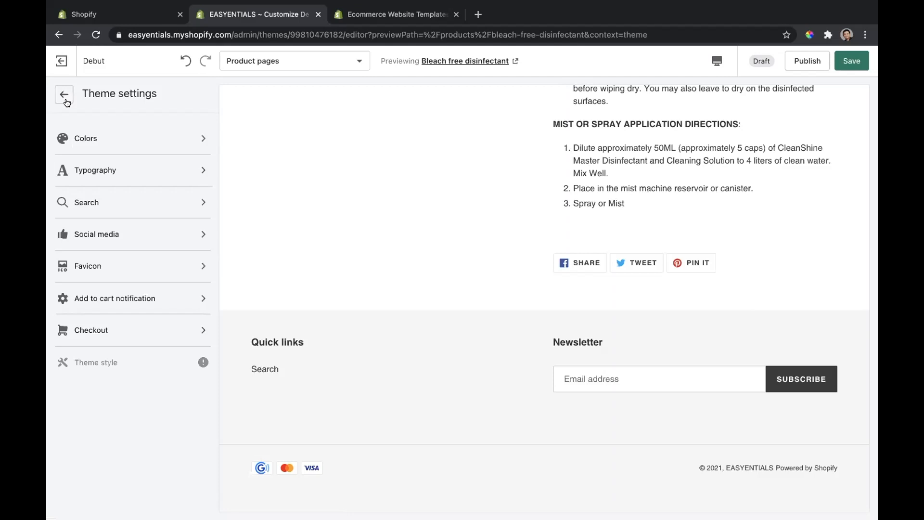
click(63, 67)
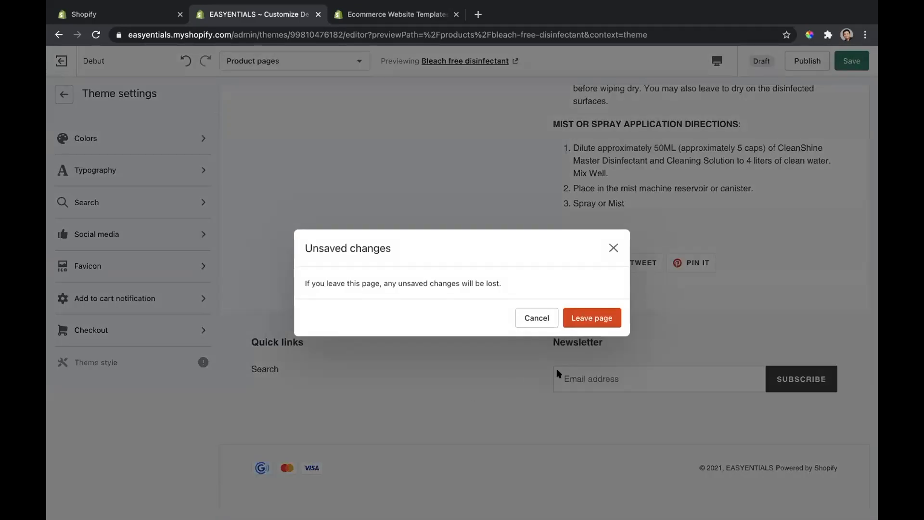
click(600, 321)
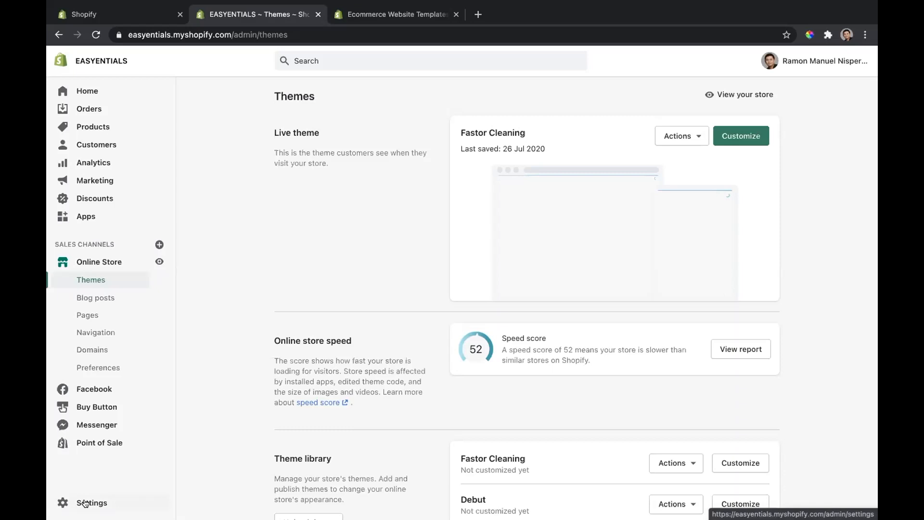
Step: Open the Cleanshine Master Bleach-Free Disinfectant product and review its description, media, pricing and organization details
click(108, 128)
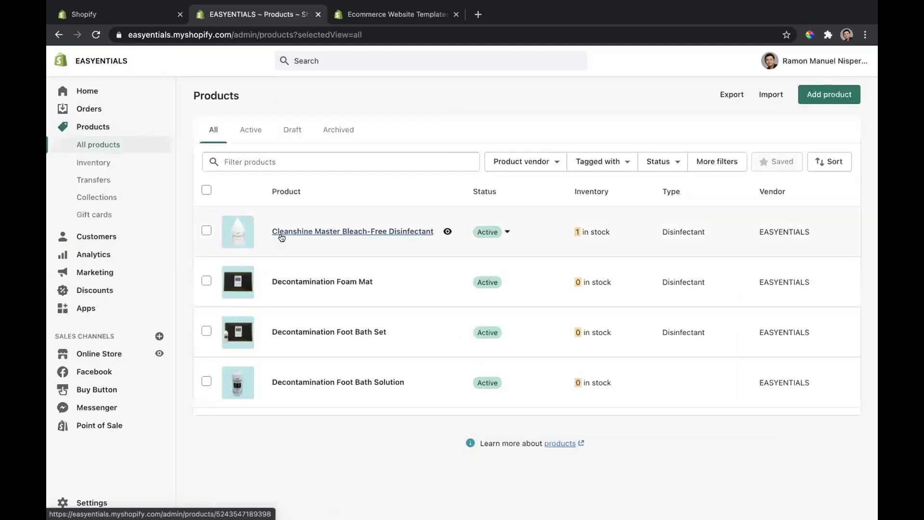
click(281, 232)
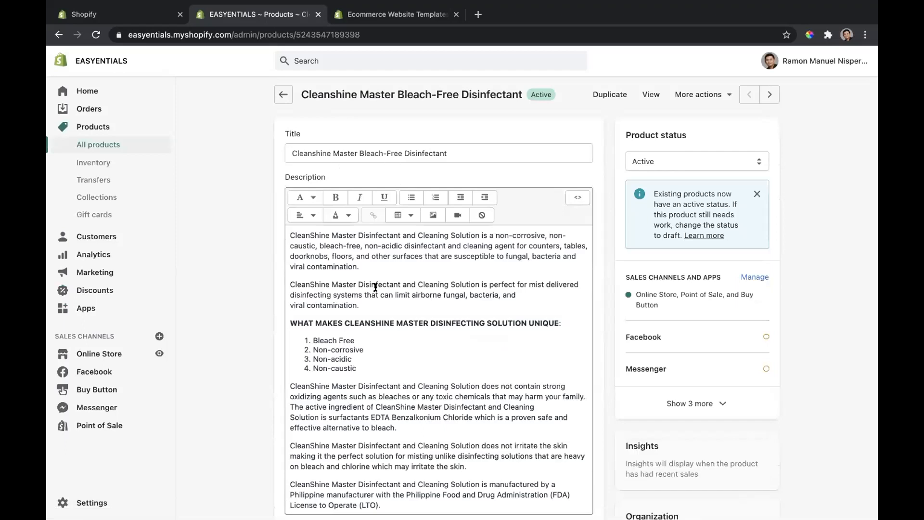
click(384, 334)
scroll(526, 324, down, 3)
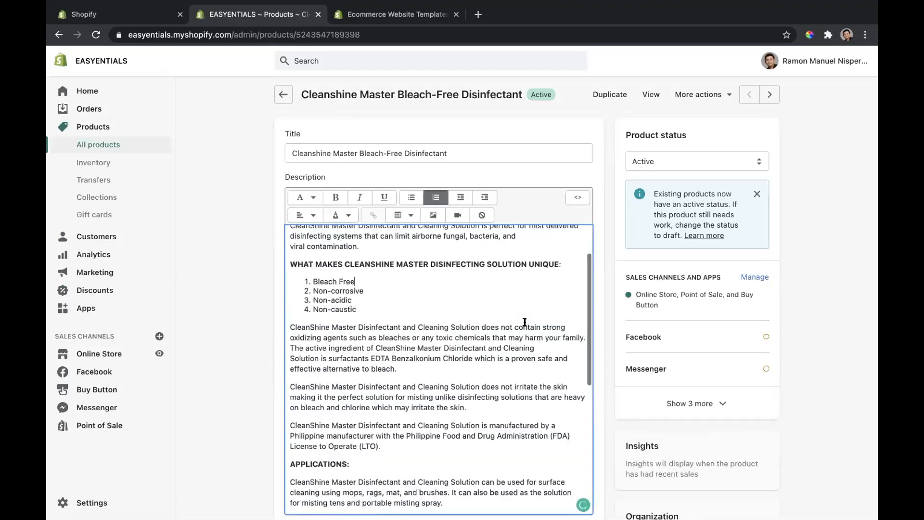
scroll(684, 335, down, 10)
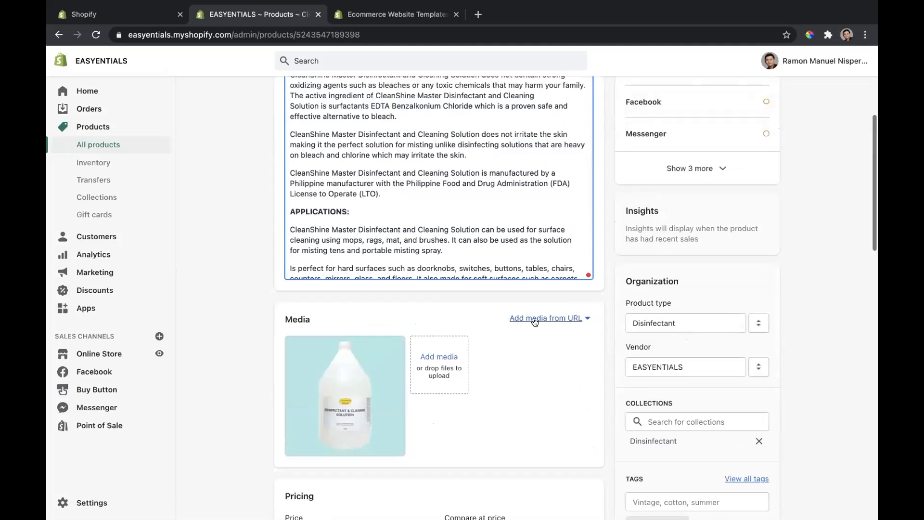
scroll(535, 322, down, 7)
scroll(532, 317, down, 5)
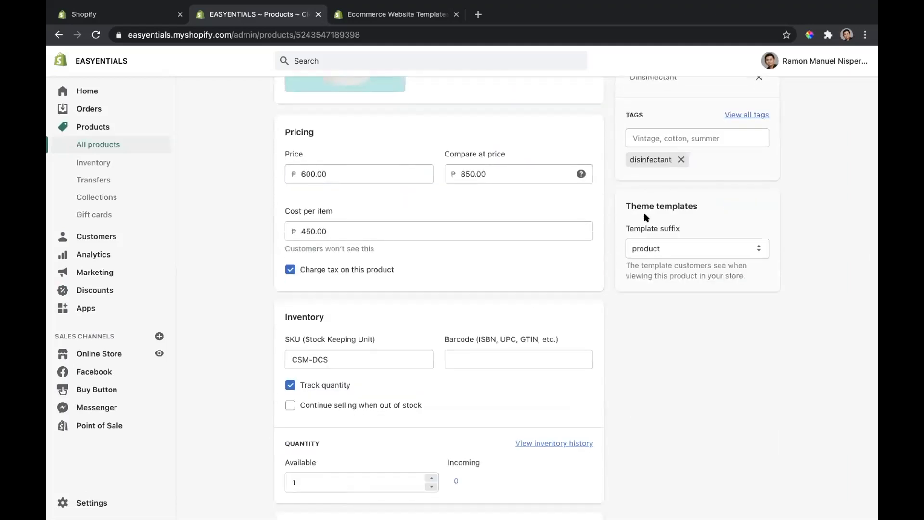
scroll(647, 222, up, 3)
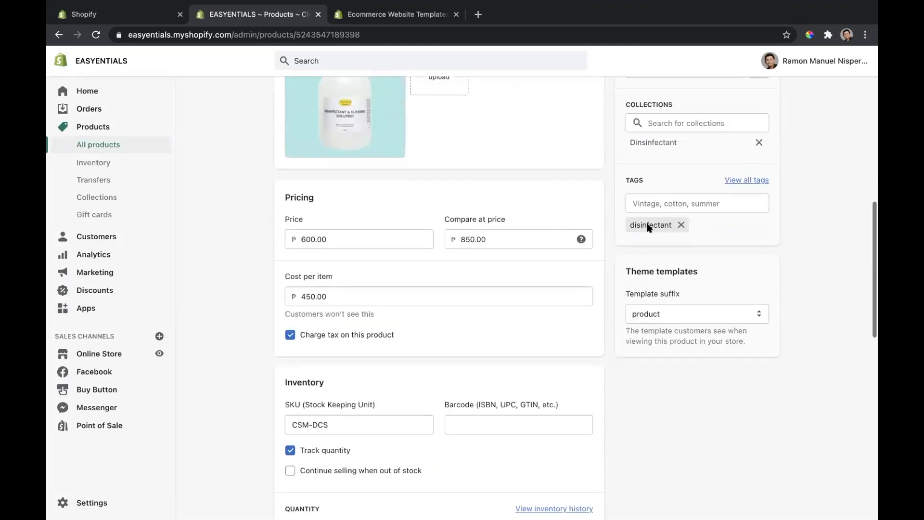
Step: Check the product's tag suggestions, inventory and shipping details, and leave for the Online Store without saving
click(655, 216)
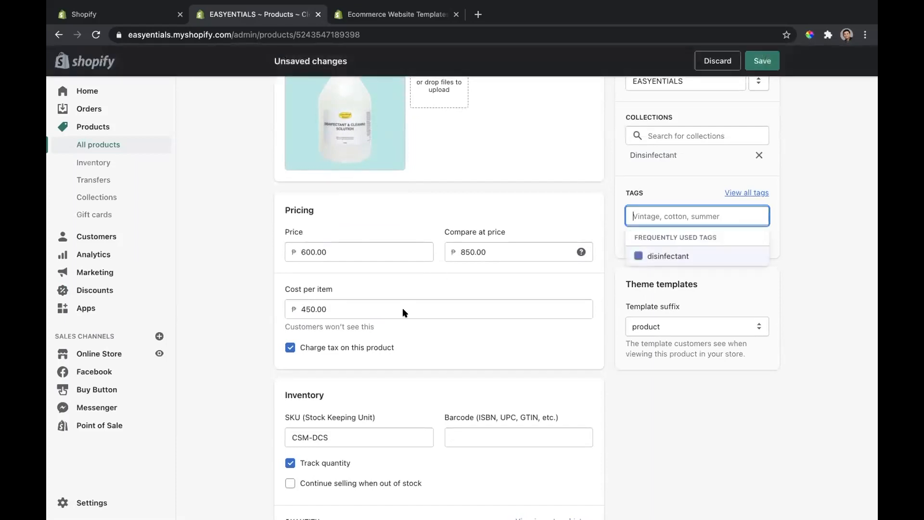
scroll(404, 310, down, 4)
scroll(403, 312, down, 7)
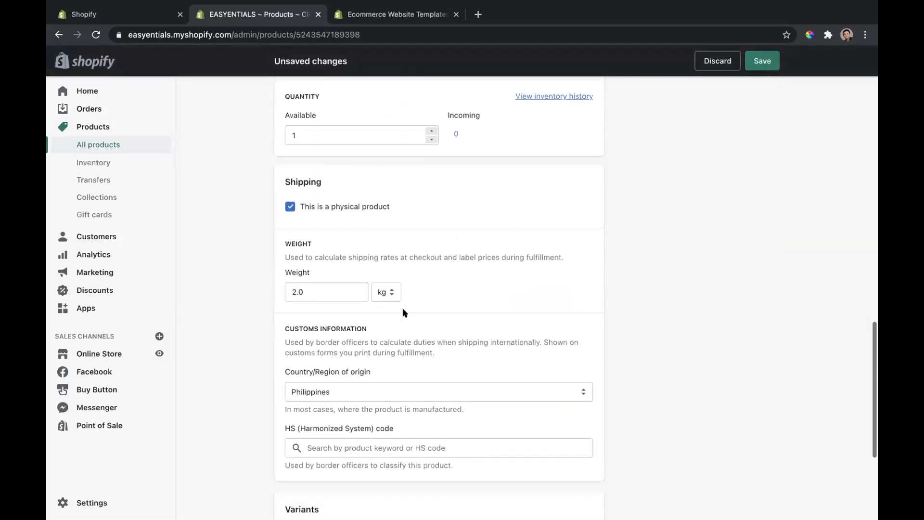
scroll(404, 312, up, 12)
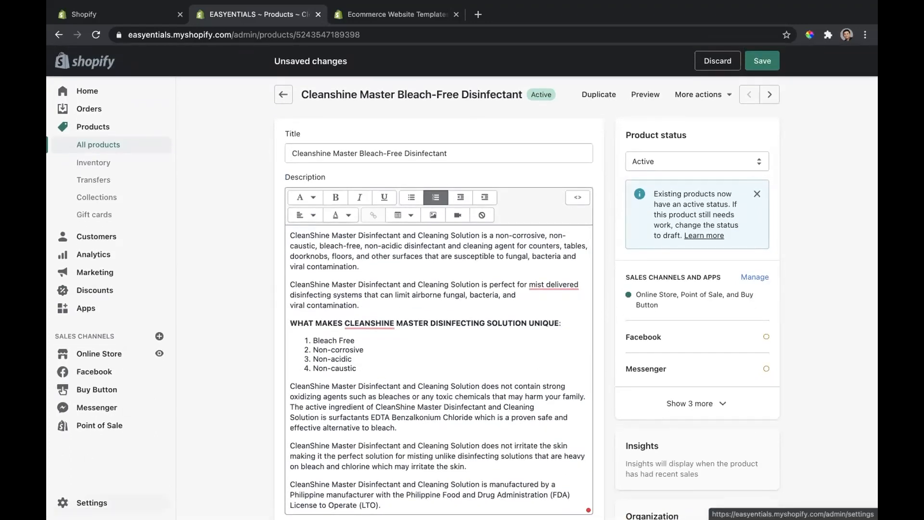
click(110, 348)
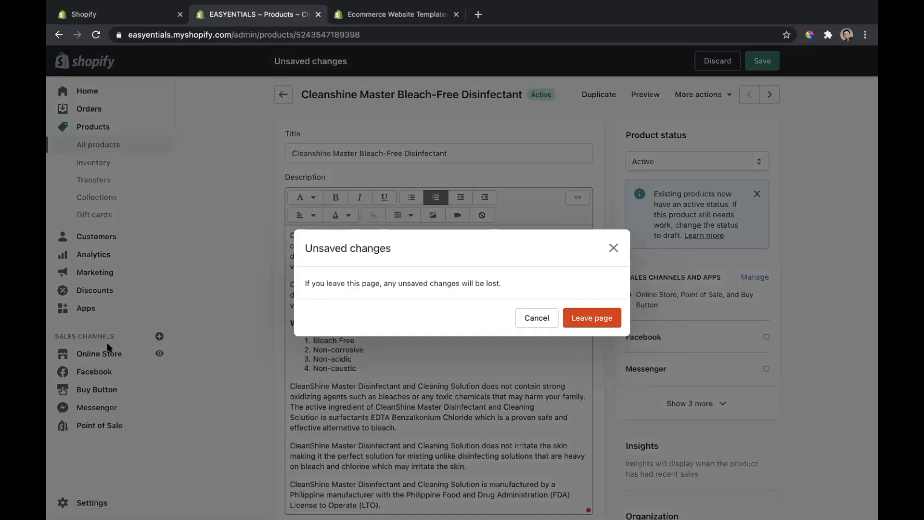
click(585, 327)
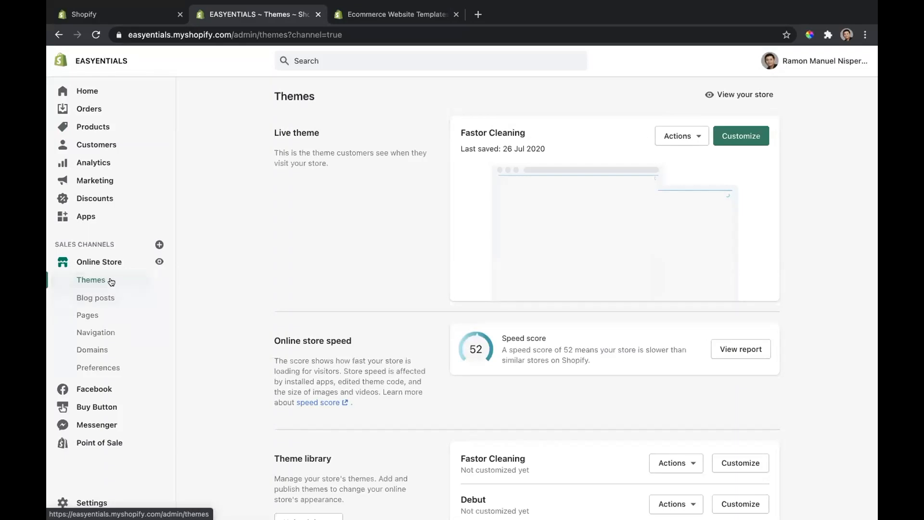
Step: Open the store's domains and search for fjhfmhfgdhdx as a new domain to buy
click(107, 350)
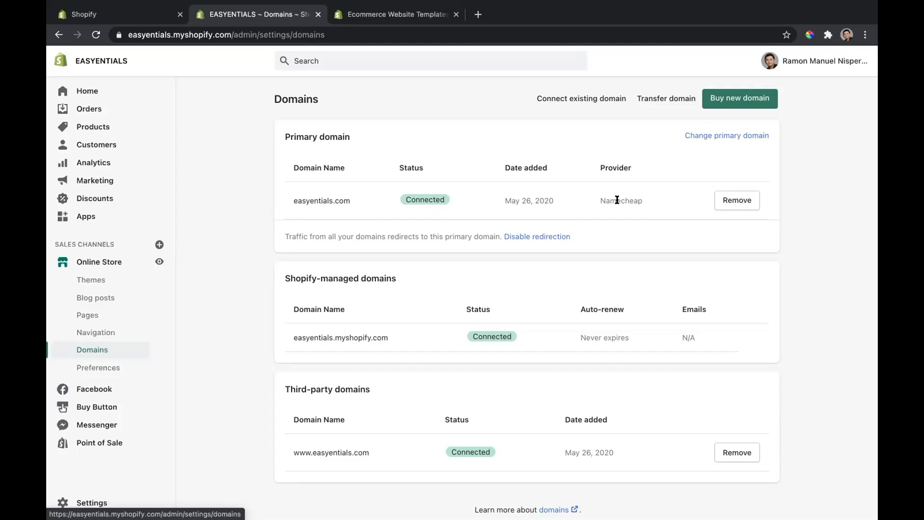
click(738, 97)
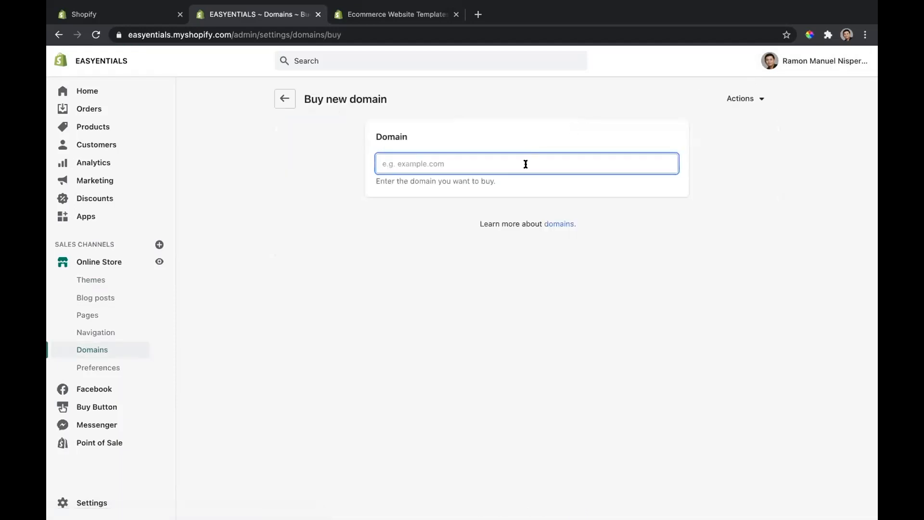
text(f)
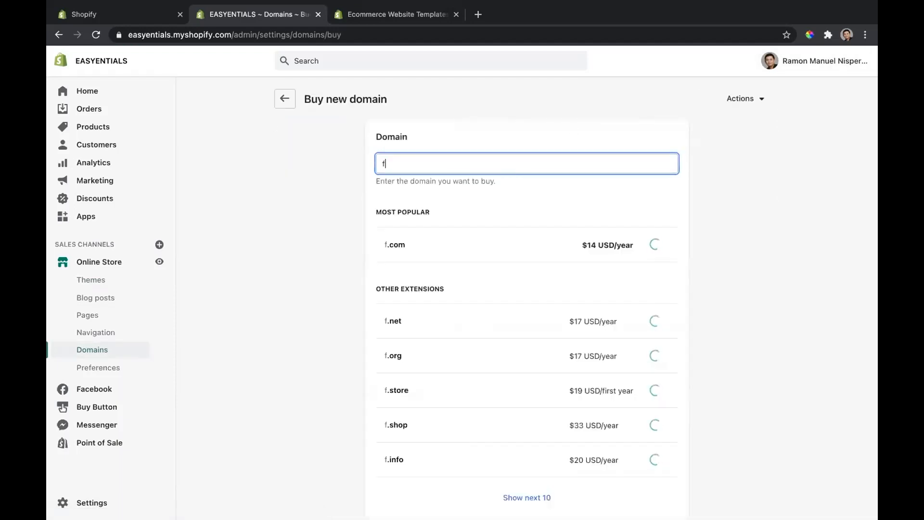
text(jhfmhfgdhdx)
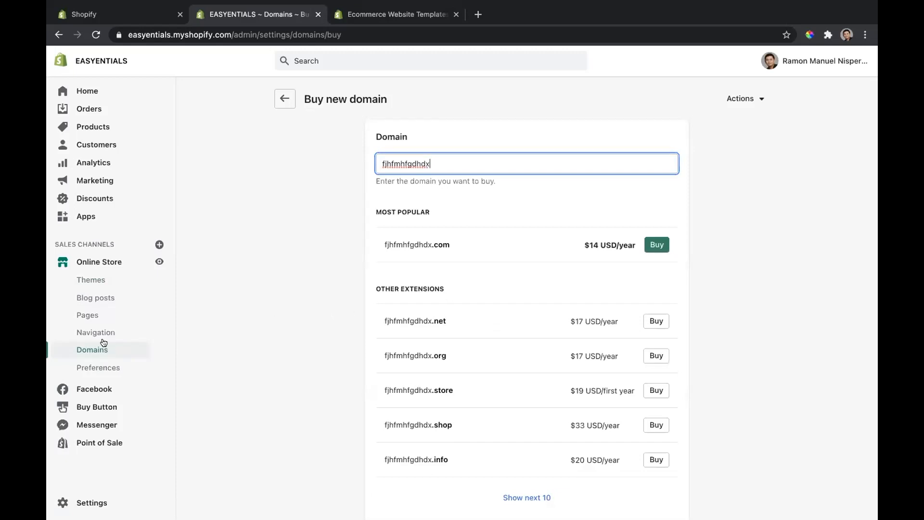
Step: View the online store's Pages, Blog posts, Navigation and Domains sections in turn
click(80, 339)
click(95, 314)
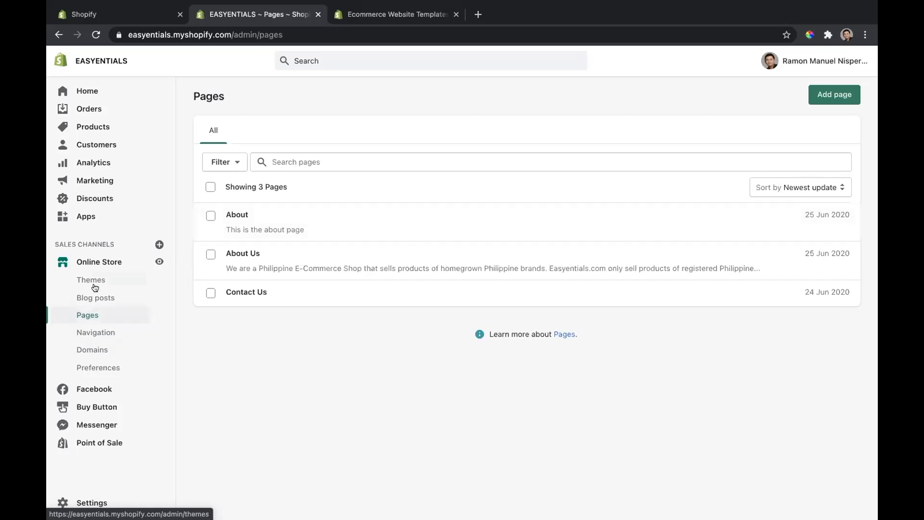
click(95, 301)
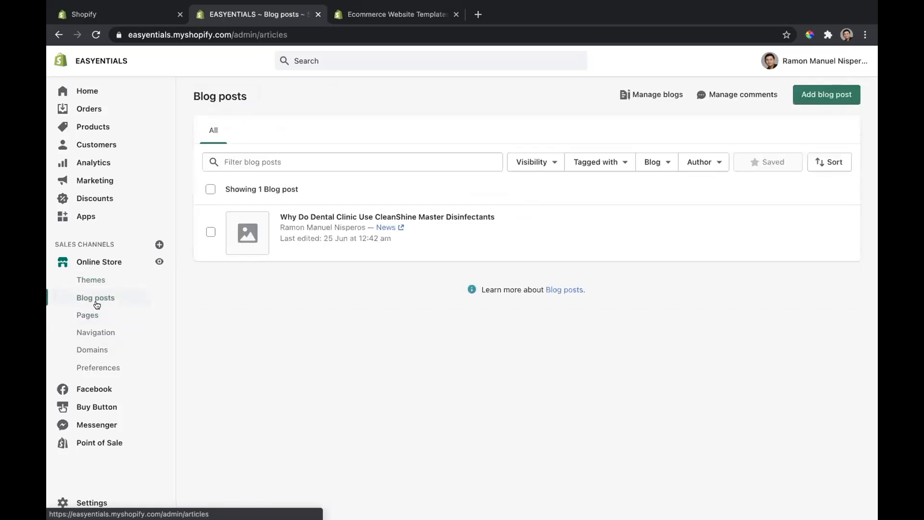
click(105, 333)
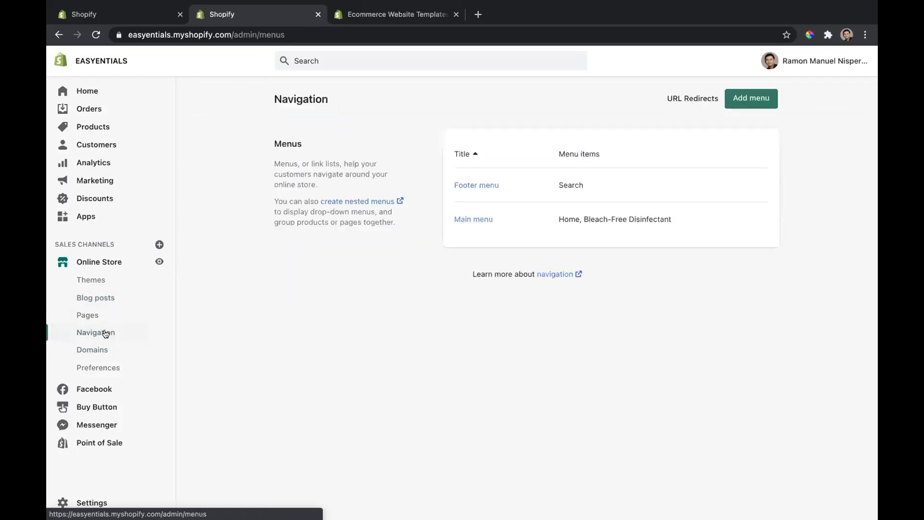
click(114, 355)
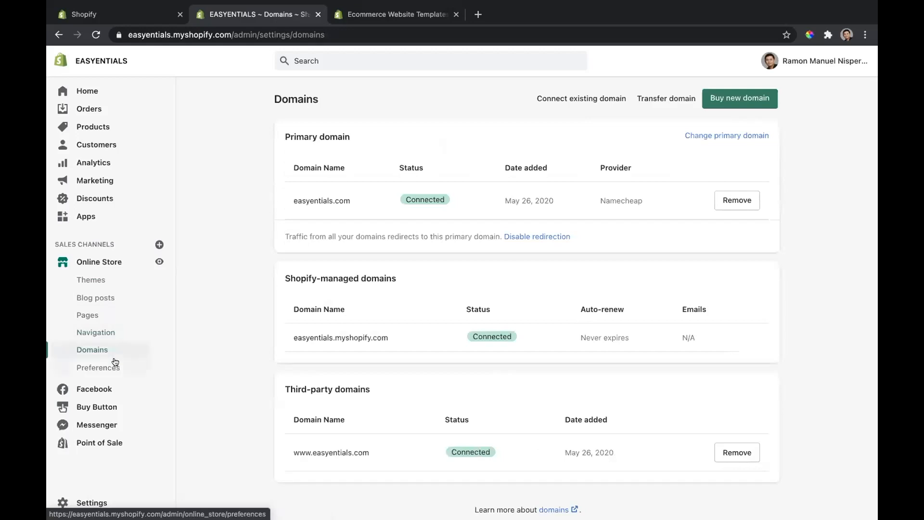
Step: Review the online store Preferences, covering title and meta description, social sharing image, analytics, Facebook Pixel, customer privacy and password protection
click(115, 362)
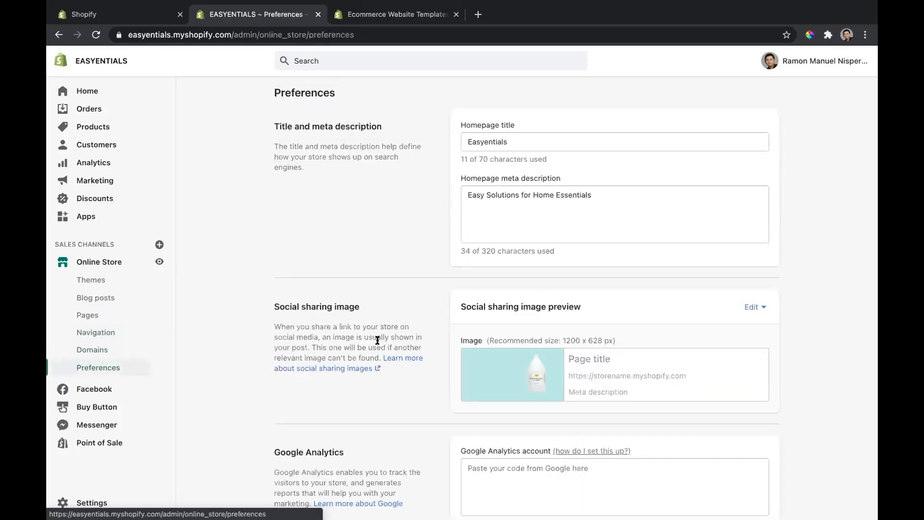
scroll(377, 340, down, 6)
scroll(377, 340, down, 3)
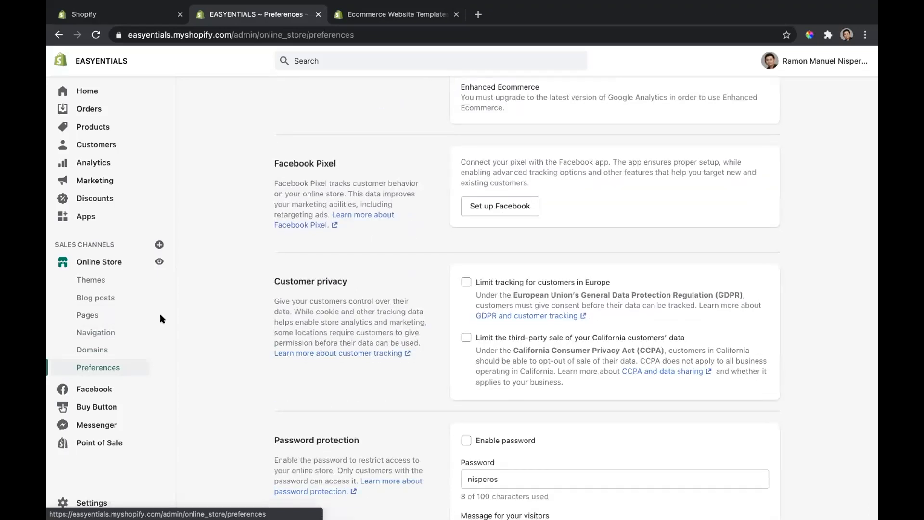
mouse_move(581, 5)
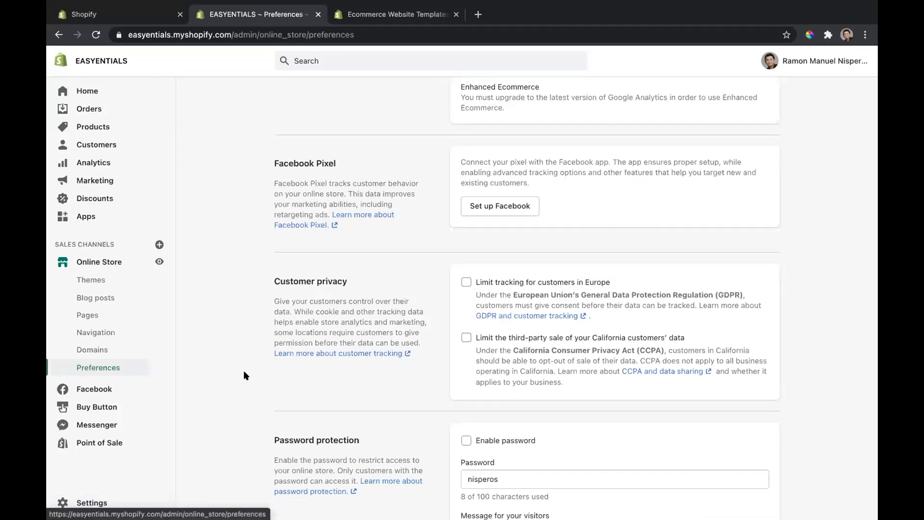
scroll(246, 375, up, 10)
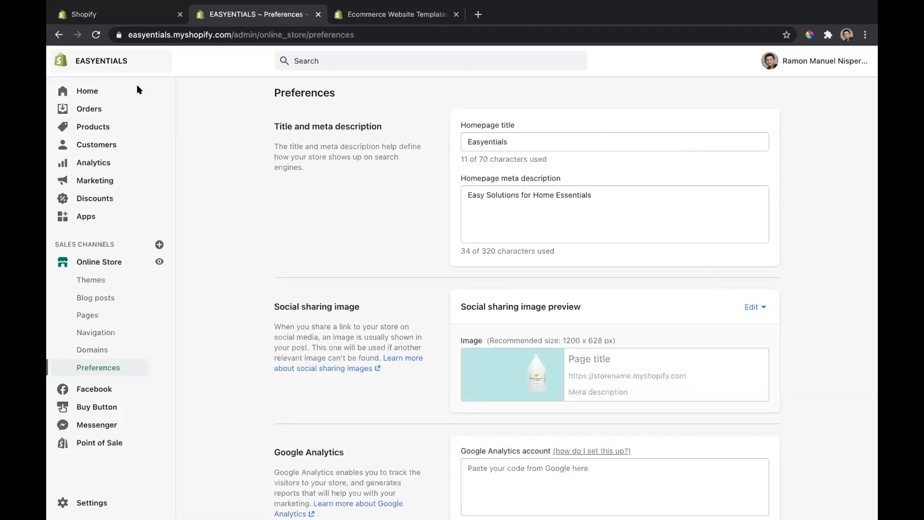
Step: Return to the admin Home overview, and check the open Shopify theme store and Point of Sale quick start pages
click(89, 91)
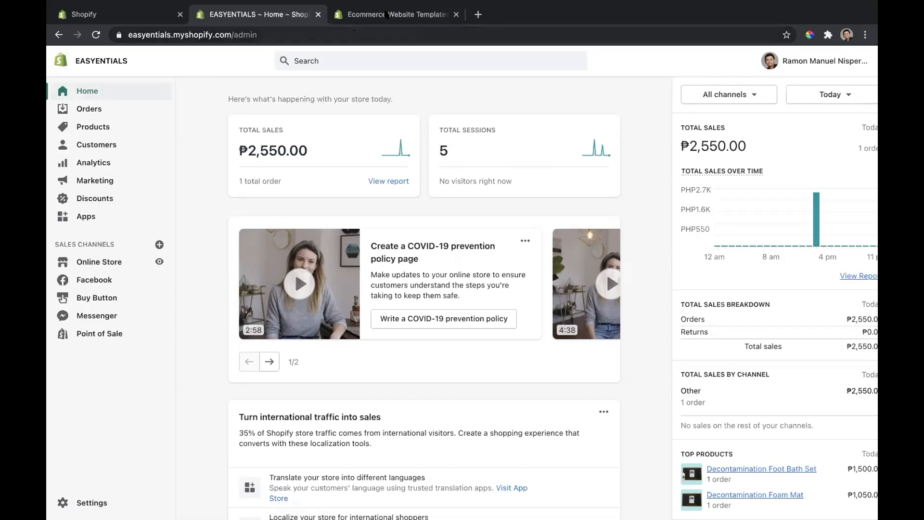
click(389, 14)
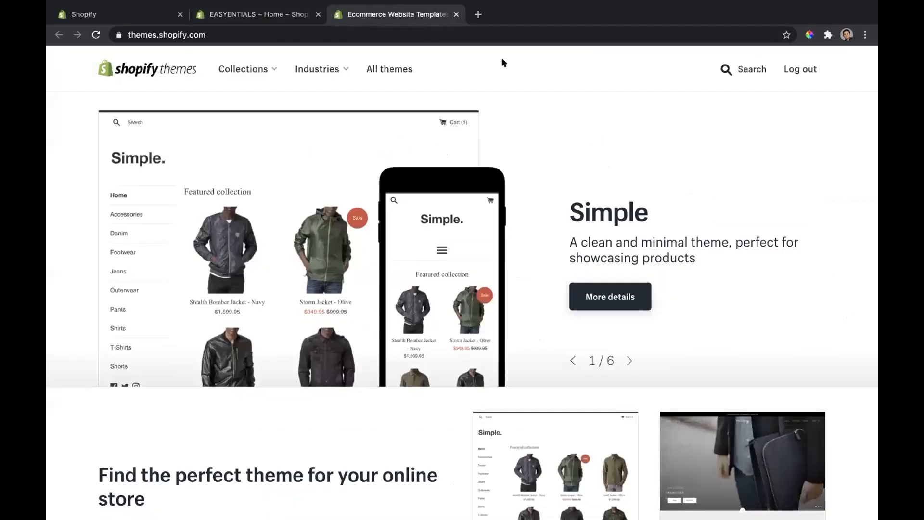
click(154, 12)
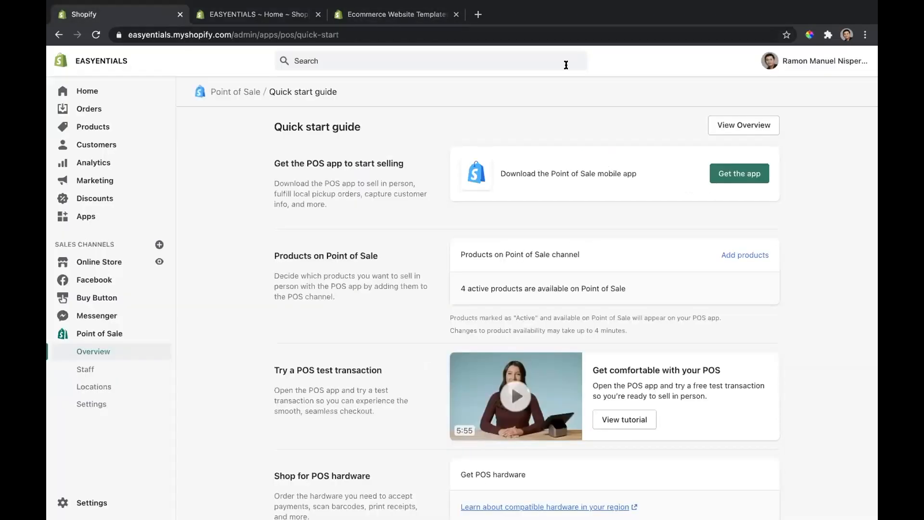
Step: Search Google for shopify in a new browser tab, and open the Pricing page of the shopify.com.ph site
click(477, 15)
text(shop)
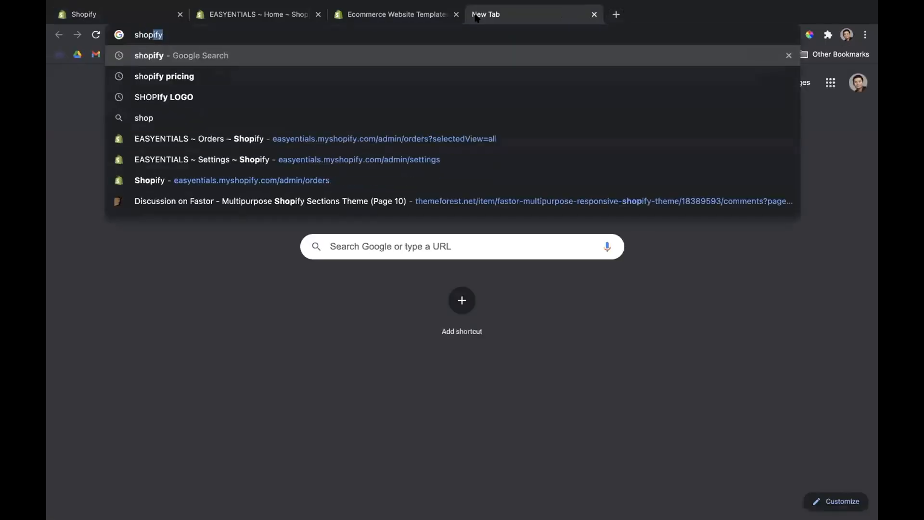
text(y)
key(BackSpace)
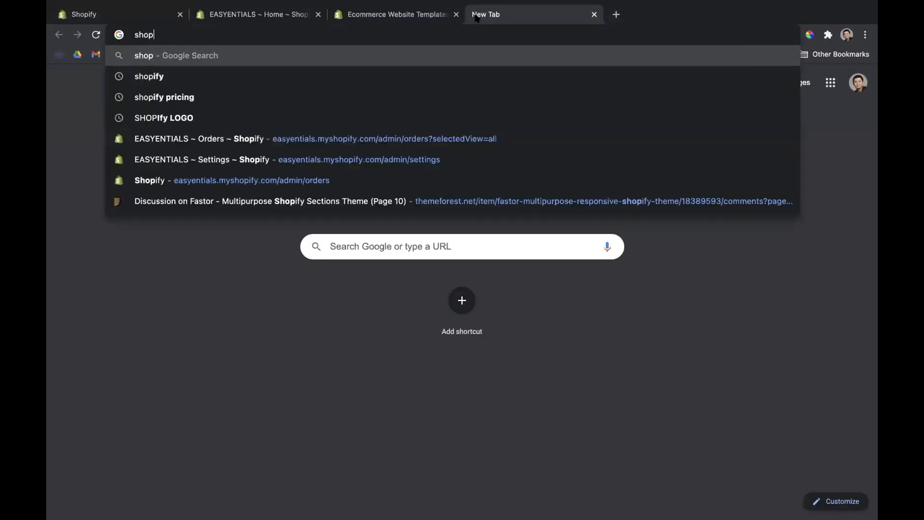
key(Down)
key(Return)
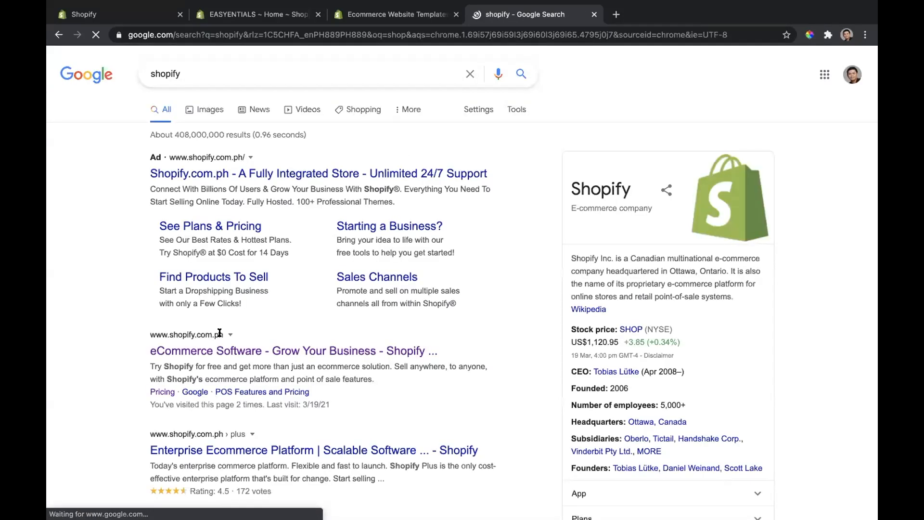
click(220, 349)
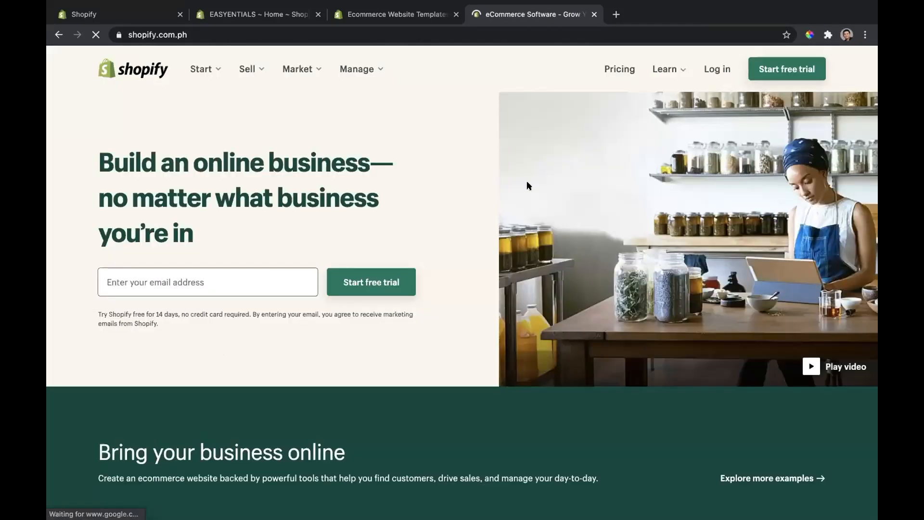
click(610, 70)
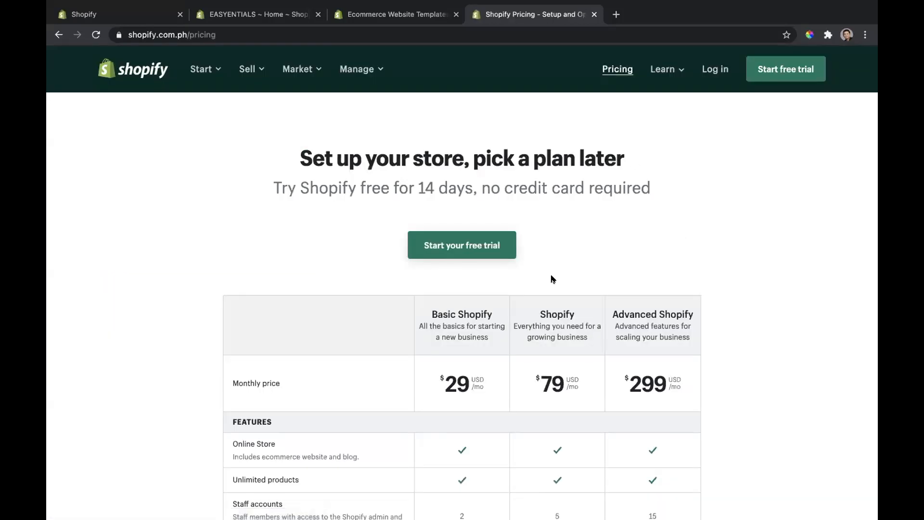
Step: Review the Shopify plan comparison, leave the pricing page for the site's landing page, and return to the EASYENTIALS admin
scroll(552, 277, down, 10)
click(58, 34)
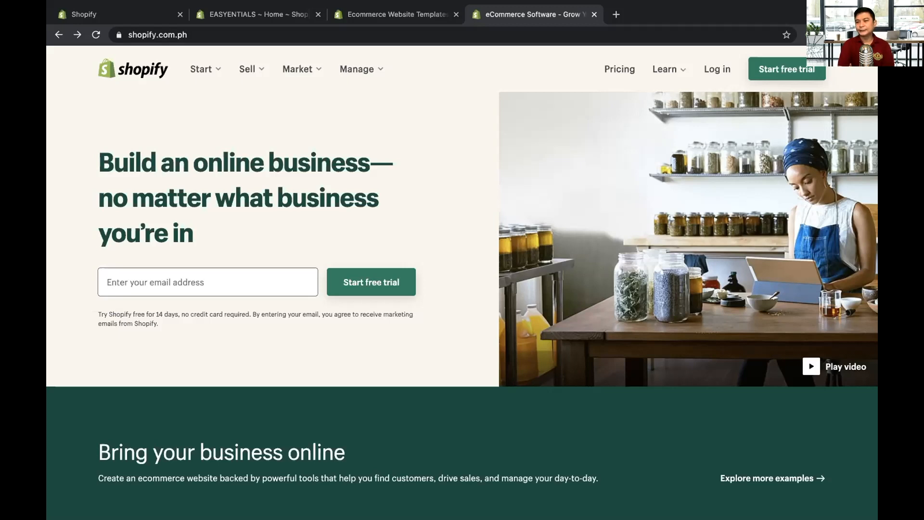
mouse_move(252, 21)
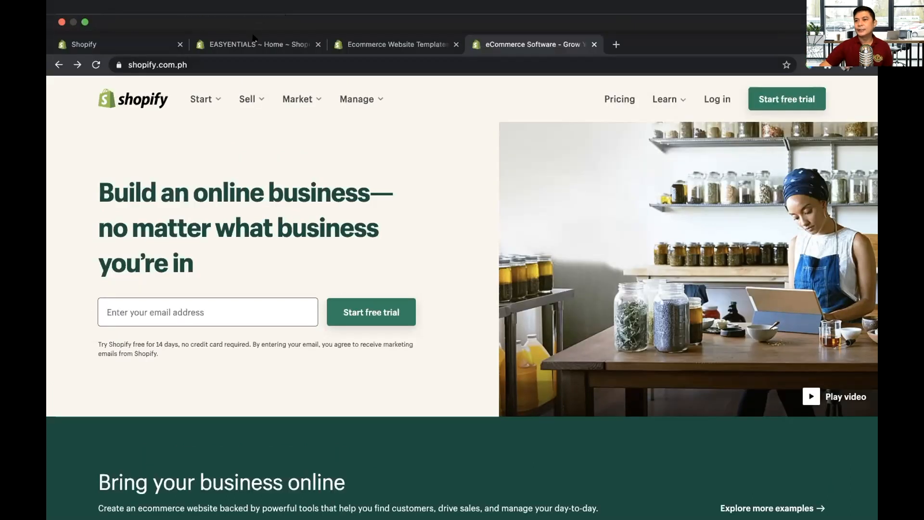
click(256, 45)
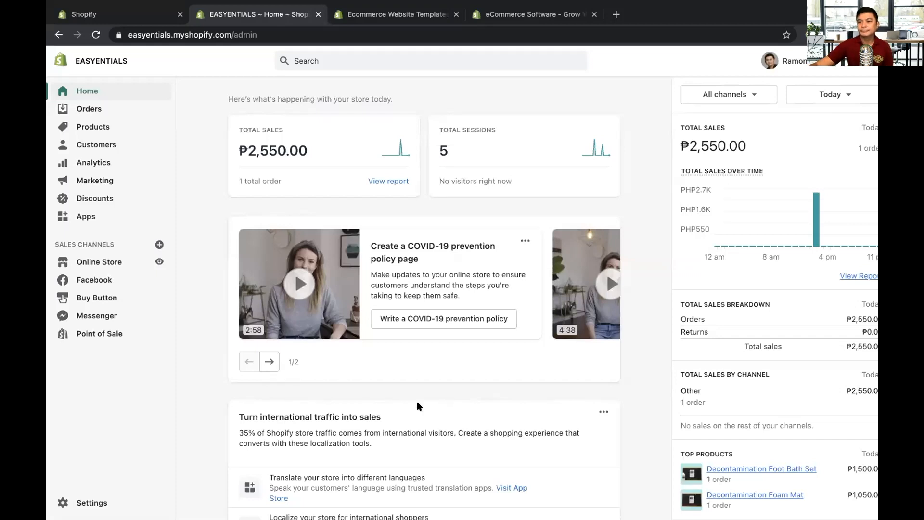
Step: Open the MrSpeedy Philippines app from the store's installed apps, and return to the Apps list
click(86, 216)
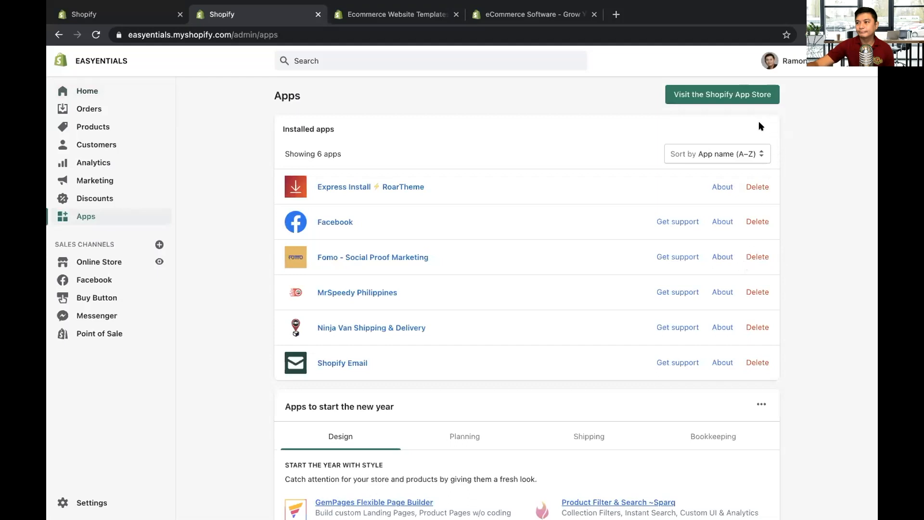
click(357, 293)
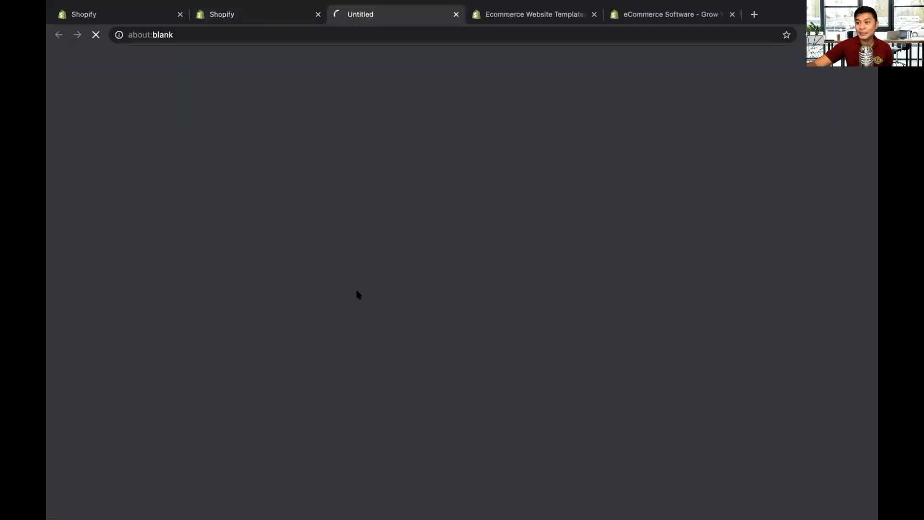
click(280, 16)
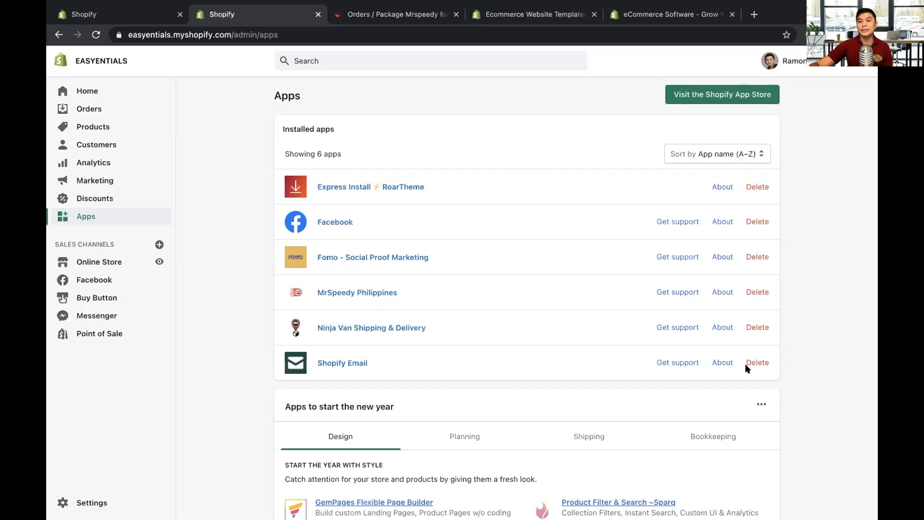
Step: View the store's Settings overview, and return to Apps to look over the installed and recommended apps
click(84, 502)
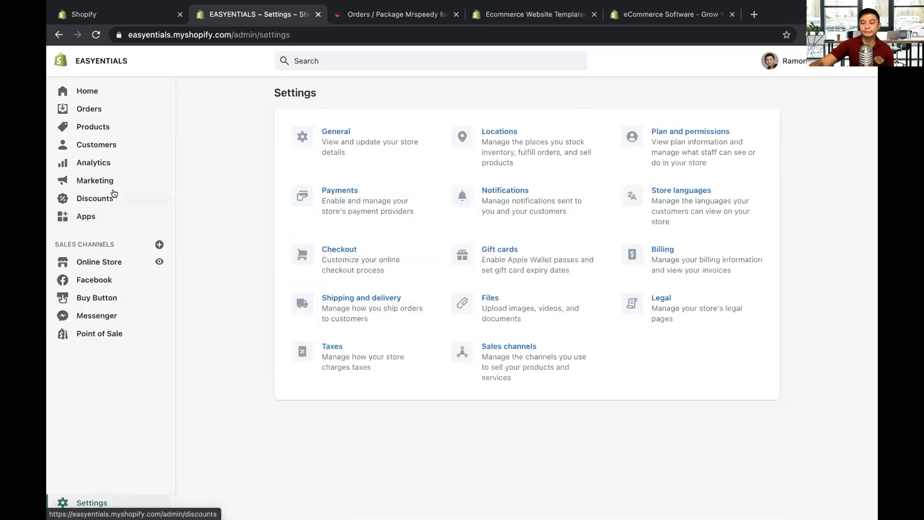
click(91, 216)
scroll(468, 333, down, 3)
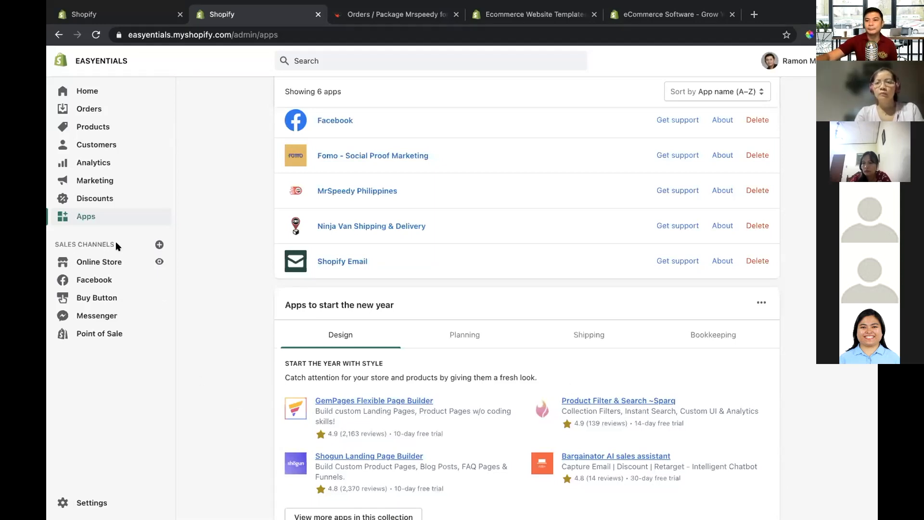
Step: Check which sales channels can be added to the store, close the dialog without adding one, and look over the Apps page
click(159, 245)
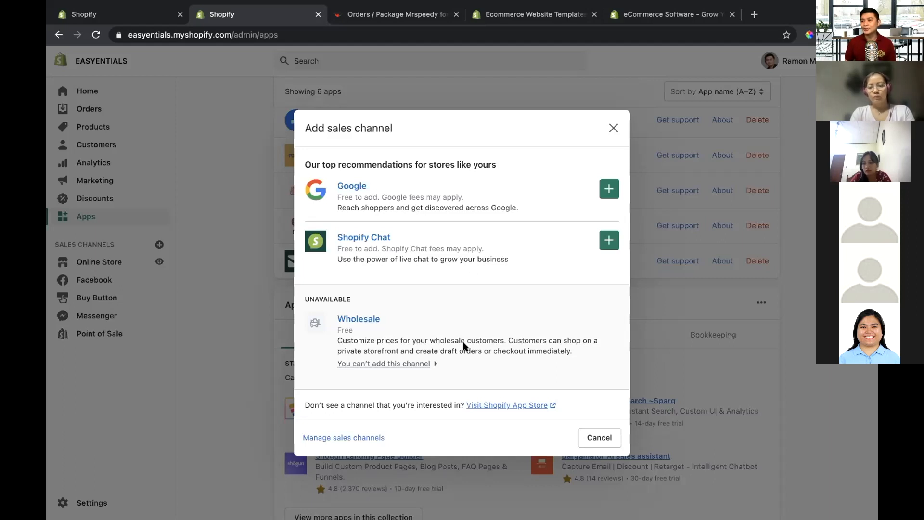
click(611, 126)
scroll(450, 276, down, 3)
scroll(447, 274, up, 5)
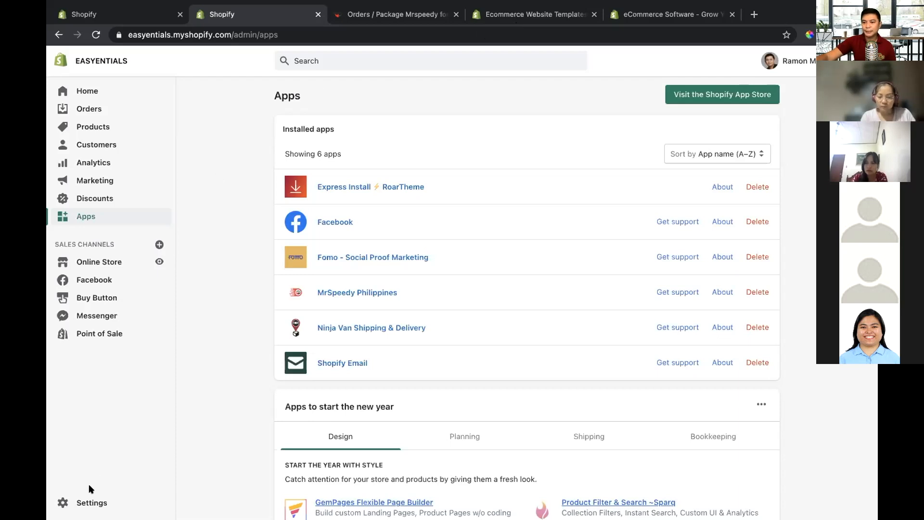
Step: Open the store's Payments settings, and bring up the alternative third-party providers for credit card payments
click(91, 501)
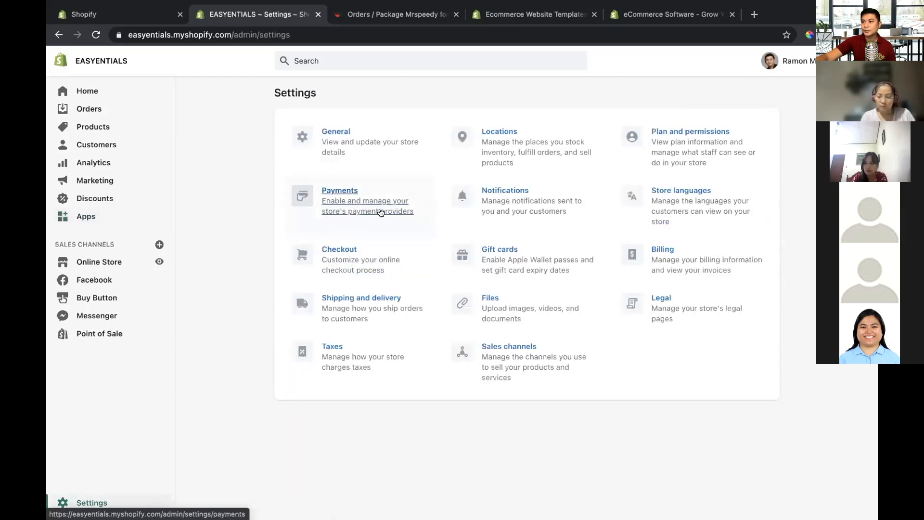
click(344, 201)
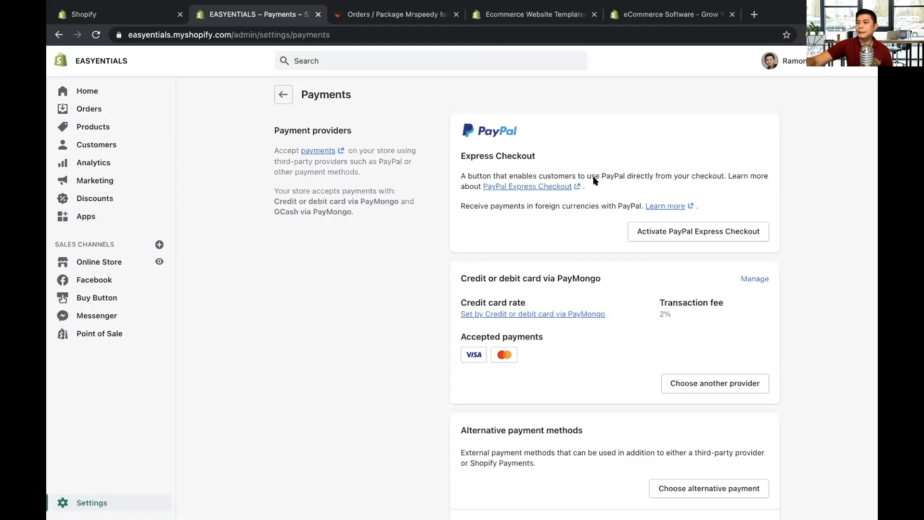
scroll(607, 317, down, 2)
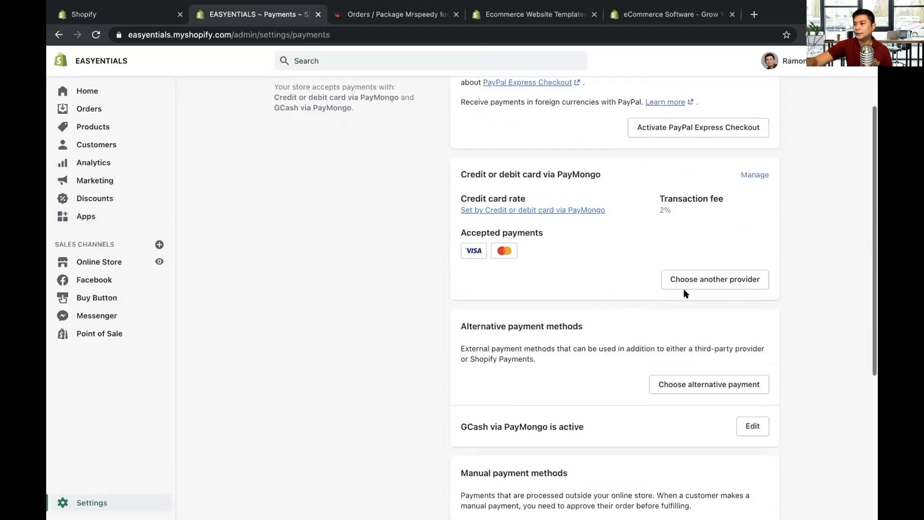
click(699, 283)
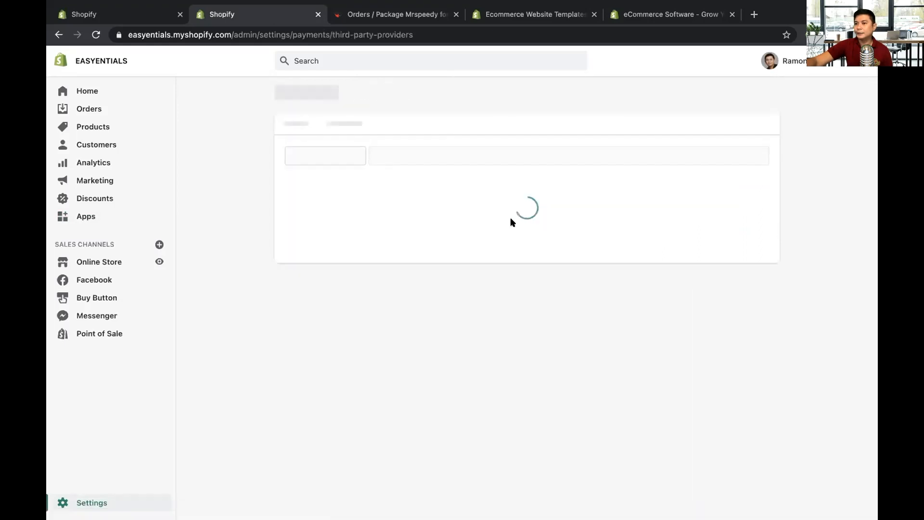
Step: Filter the third-party payment providers by "phili", and clear the filter again
click(326, 127)
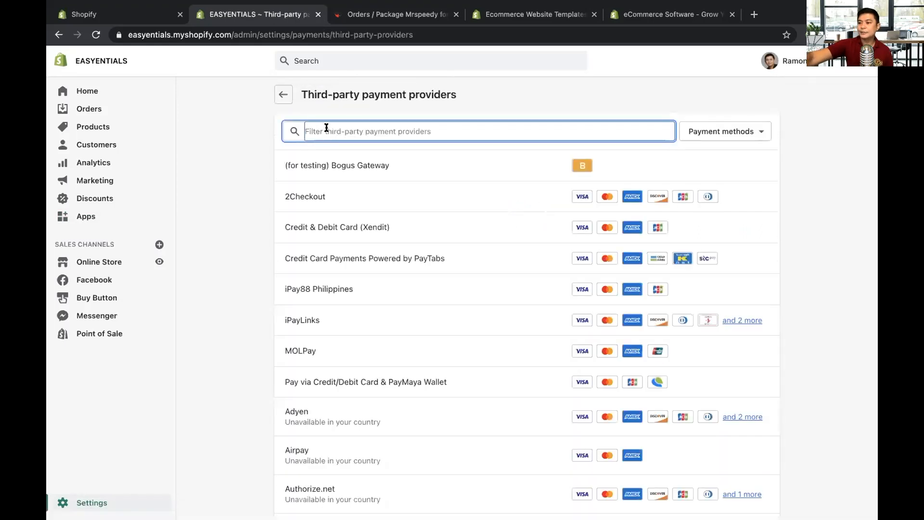
text(phili)
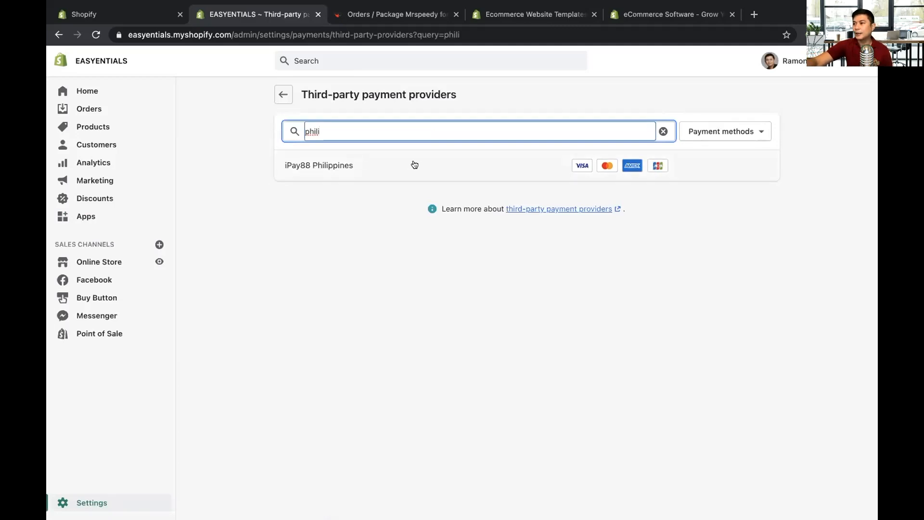
click(663, 130)
Step: Look through the full list of third-party payment providers, including their accepted cards and country availability
scroll(456, 376, down, 1)
scroll(456, 375, down, 6)
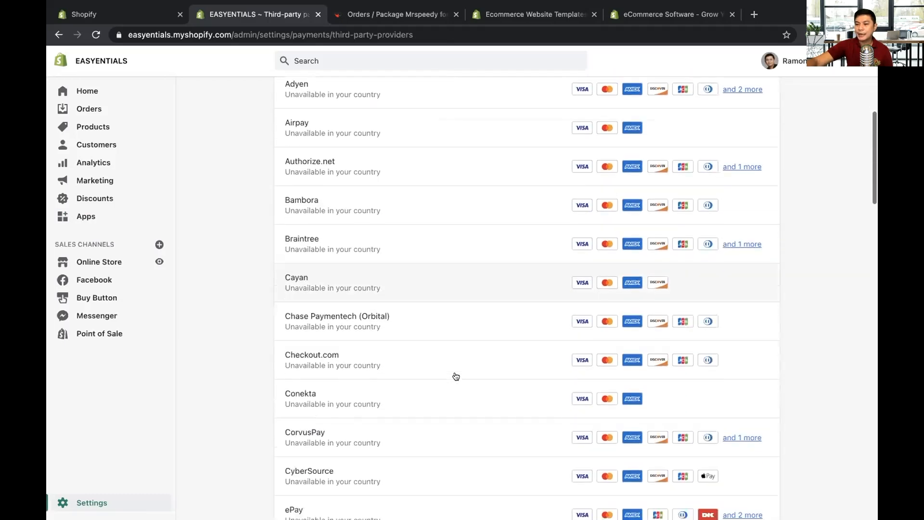
scroll(455, 376, down, 3)
scroll(456, 376, down, 4)
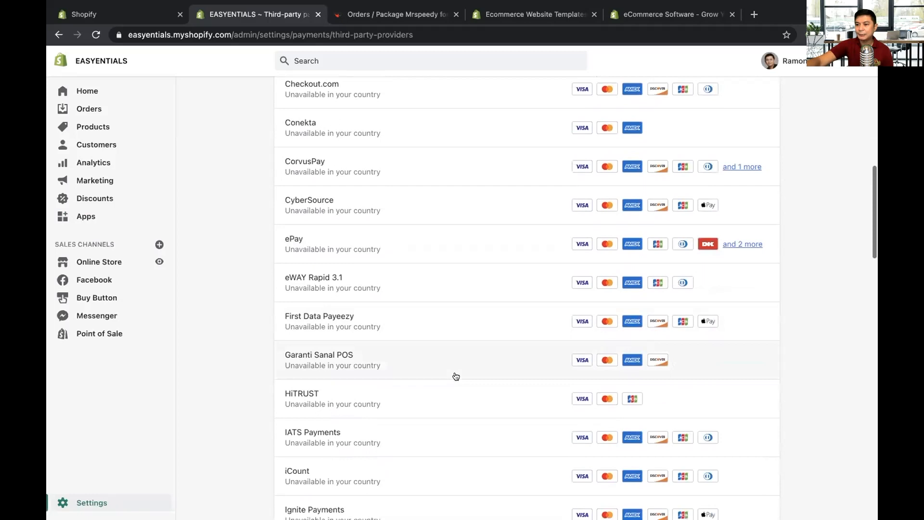
scroll(456, 375, down, 4)
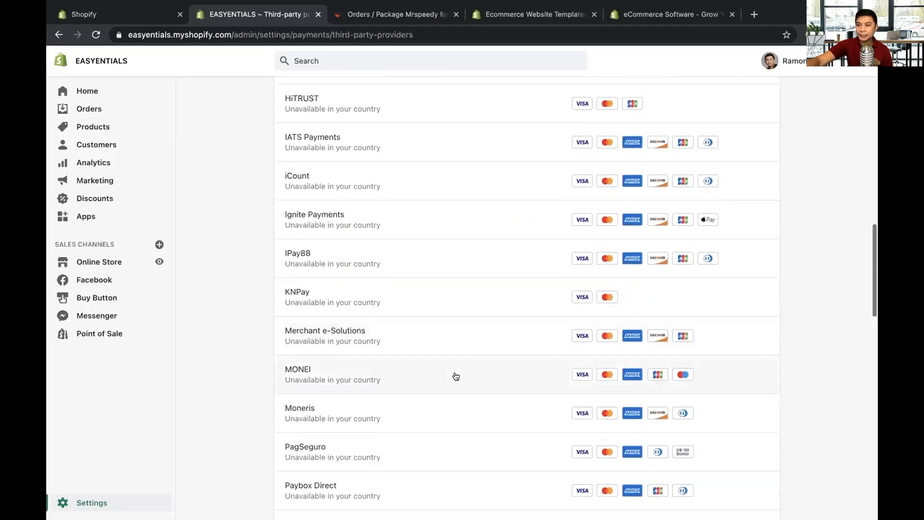
scroll(456, 376, down, 8)
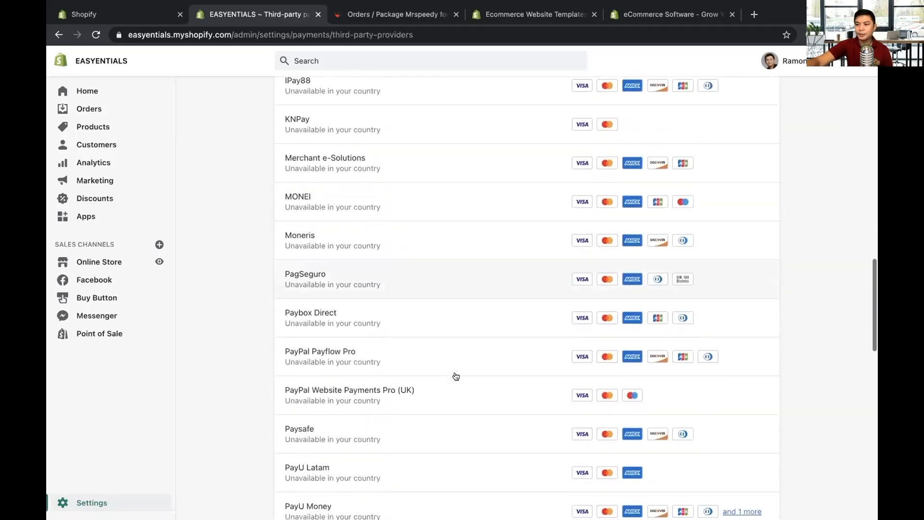
scroll(456, 376, down, 6)
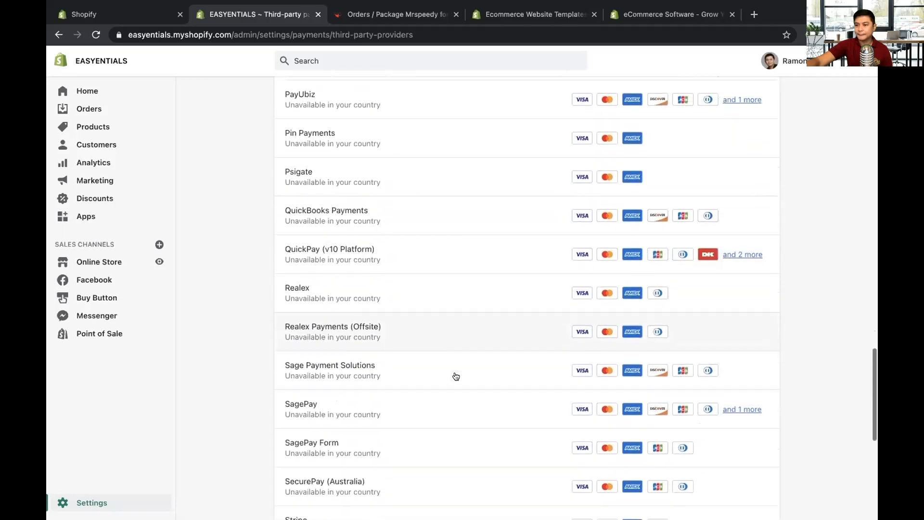
scroll(456, 375, down, 5)
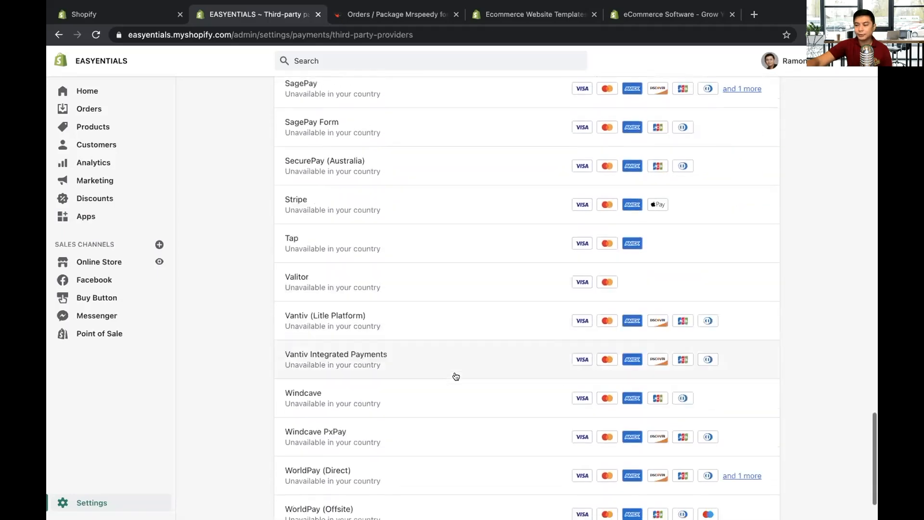
scroll(455, 376, up, 20)
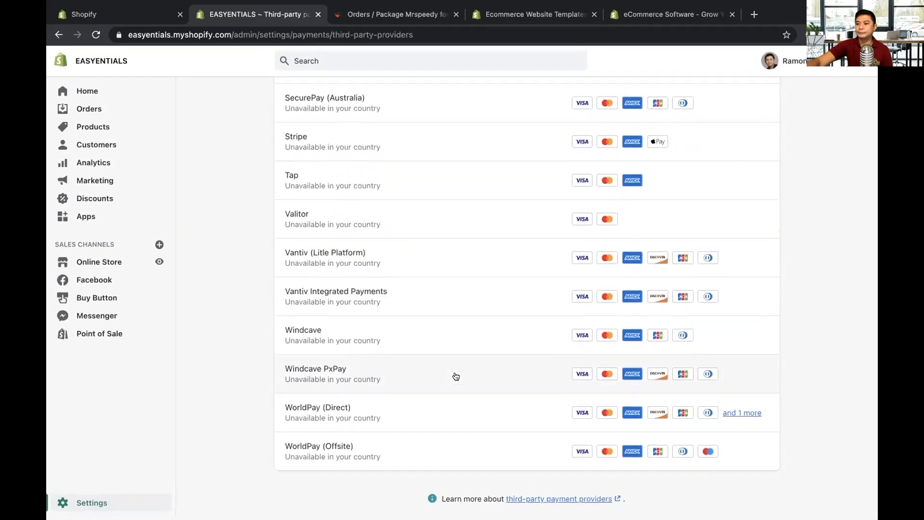
scroll(456, 376, up, 8)
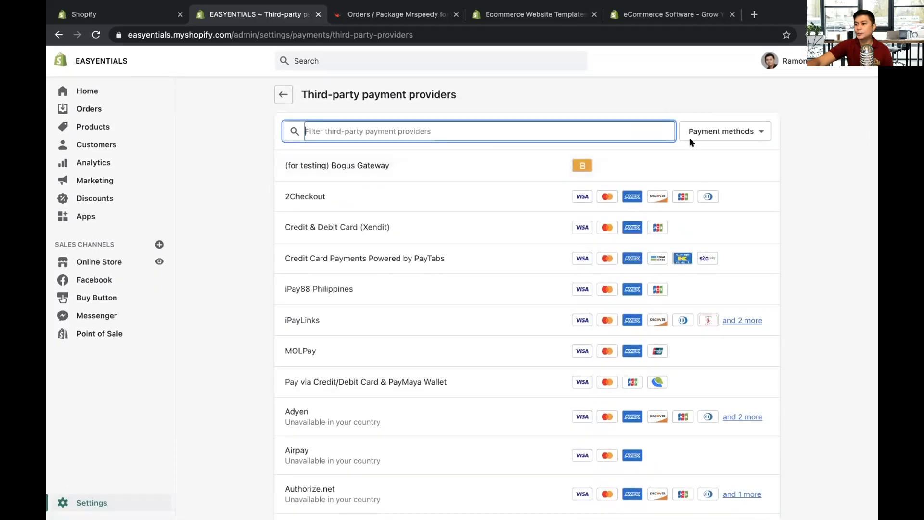
Step: View the 2Checkout provider's setup instructions, and open its account creation link, allowing cookies on the 2Checkout site
click(451, 200)
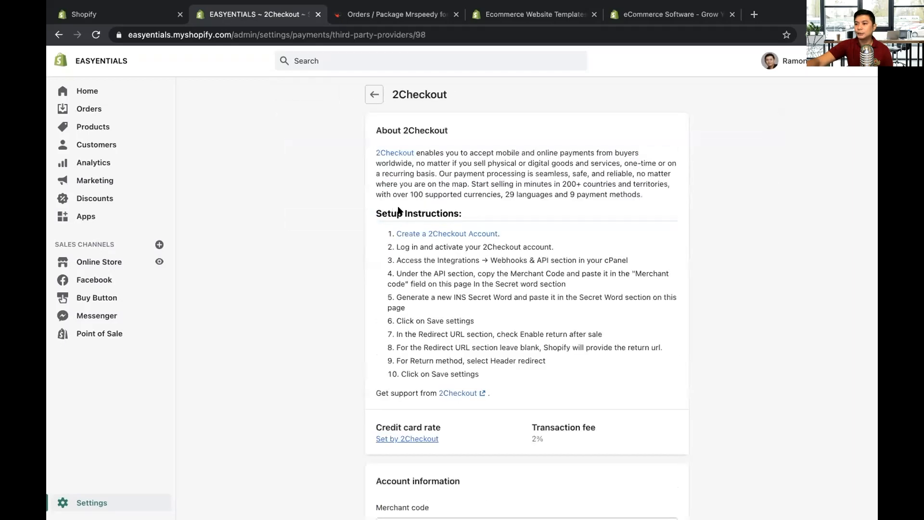
click(435, 234)
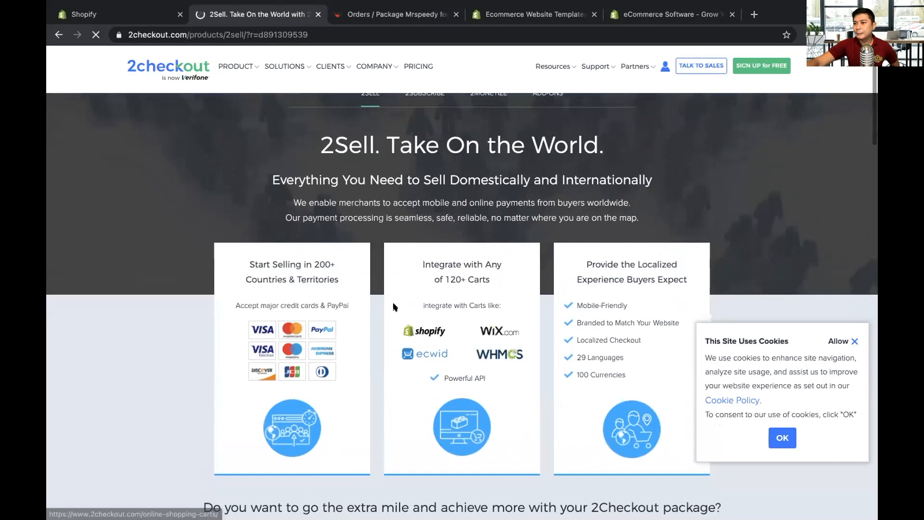
scroll(395, 307, up, 1)
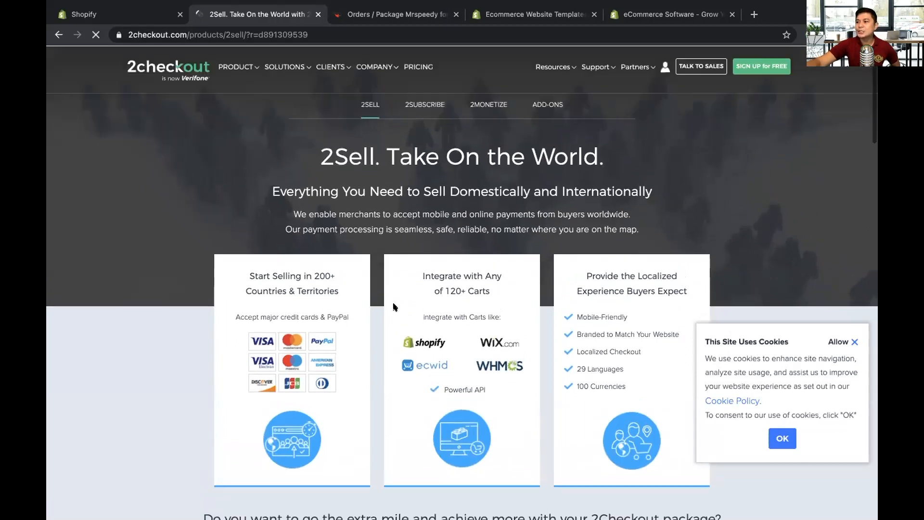
click(839, 343)
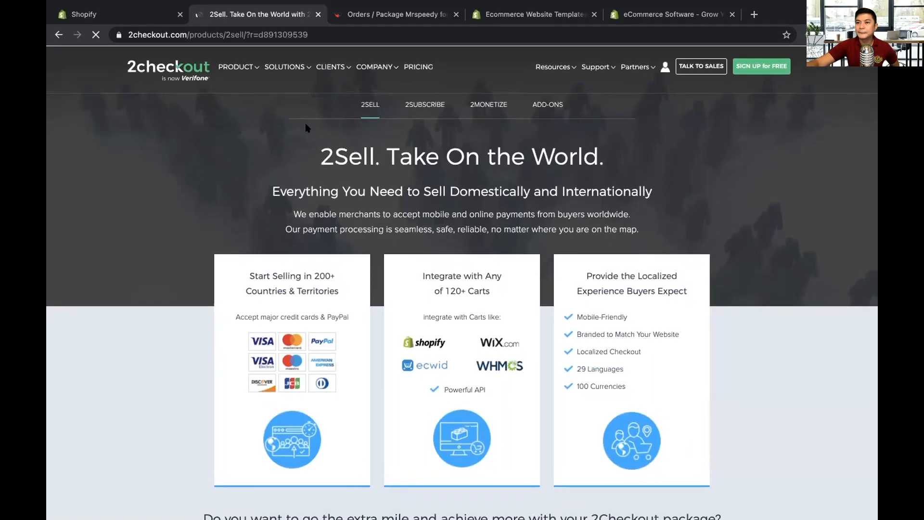
Step: Switch to the other open EASYENTIALS admin page, and leave the Point of Sale overview for the Home overview
click(118, 18)
click(87, 90)
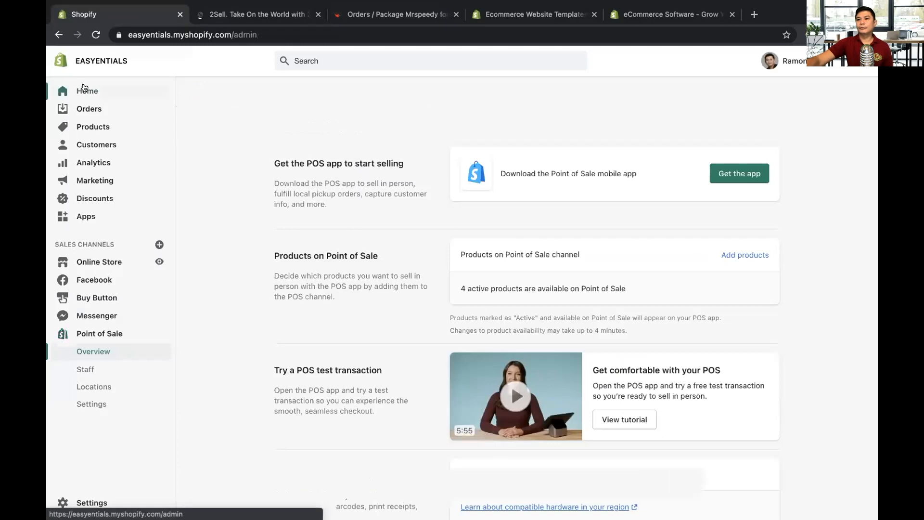